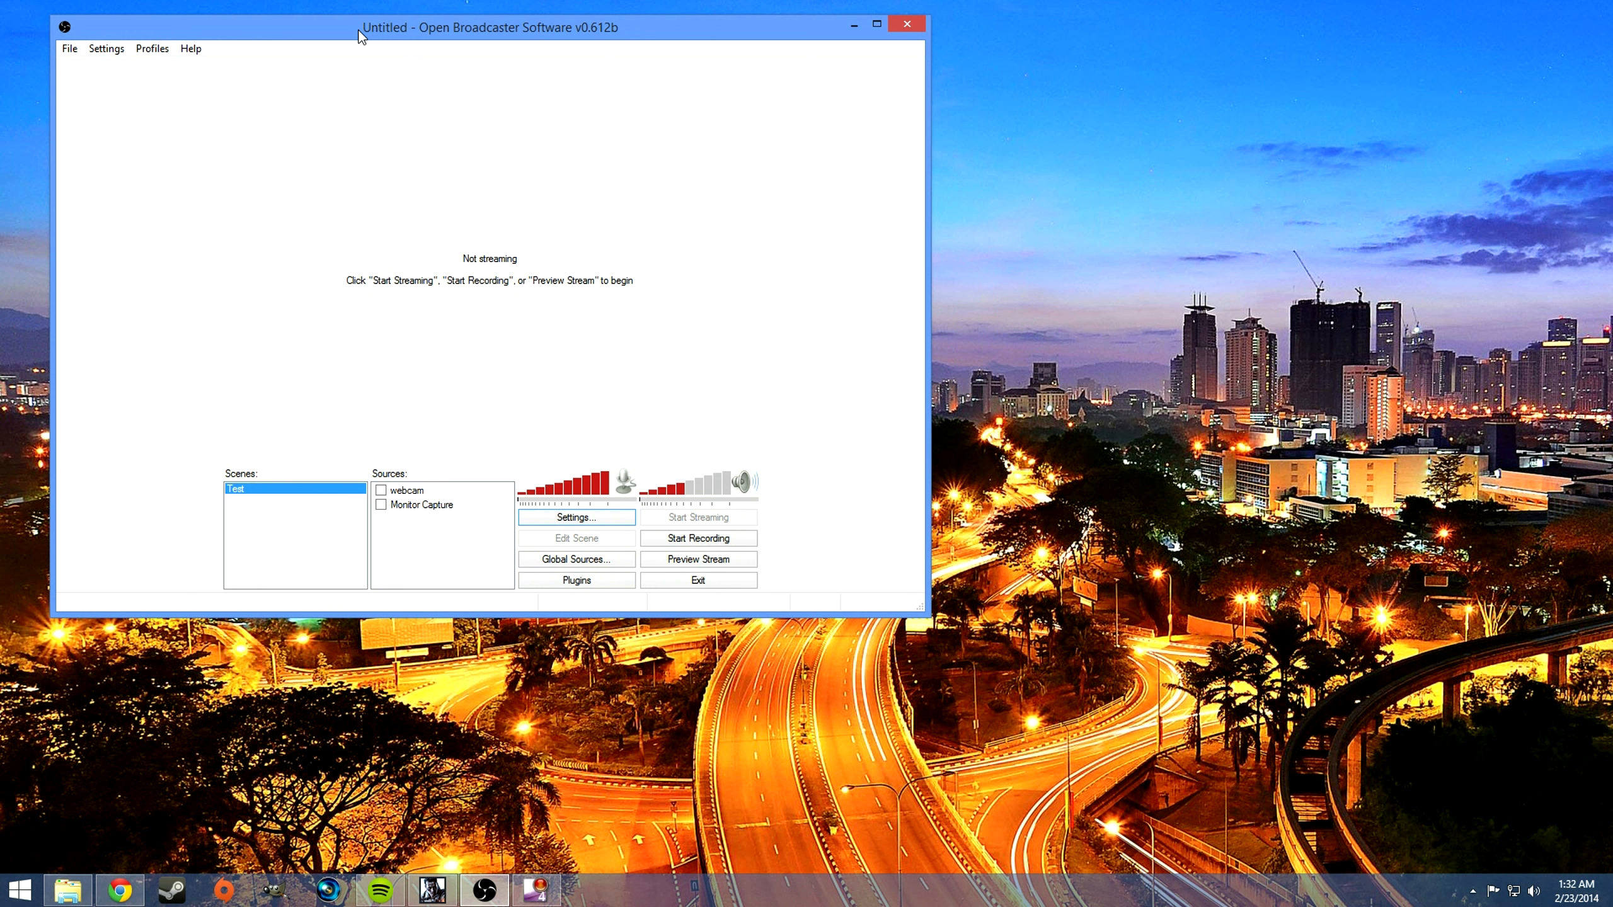
Step: Add a new scene named Games
drag(358, 32, 347, 29)
right_click(271, 486)
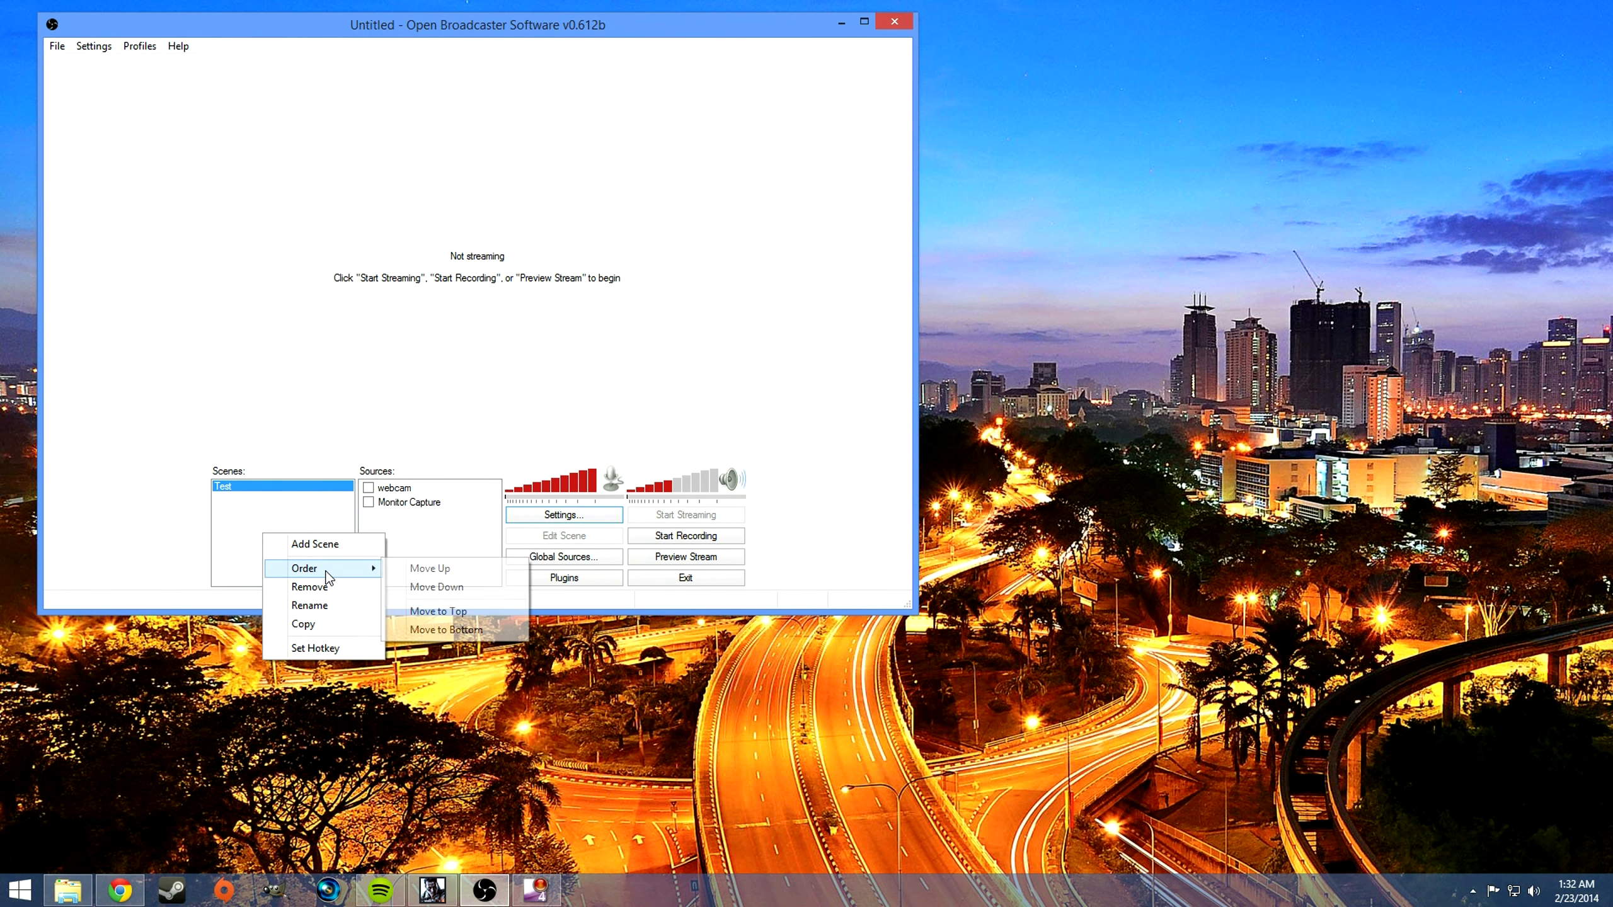
click(373, 449)
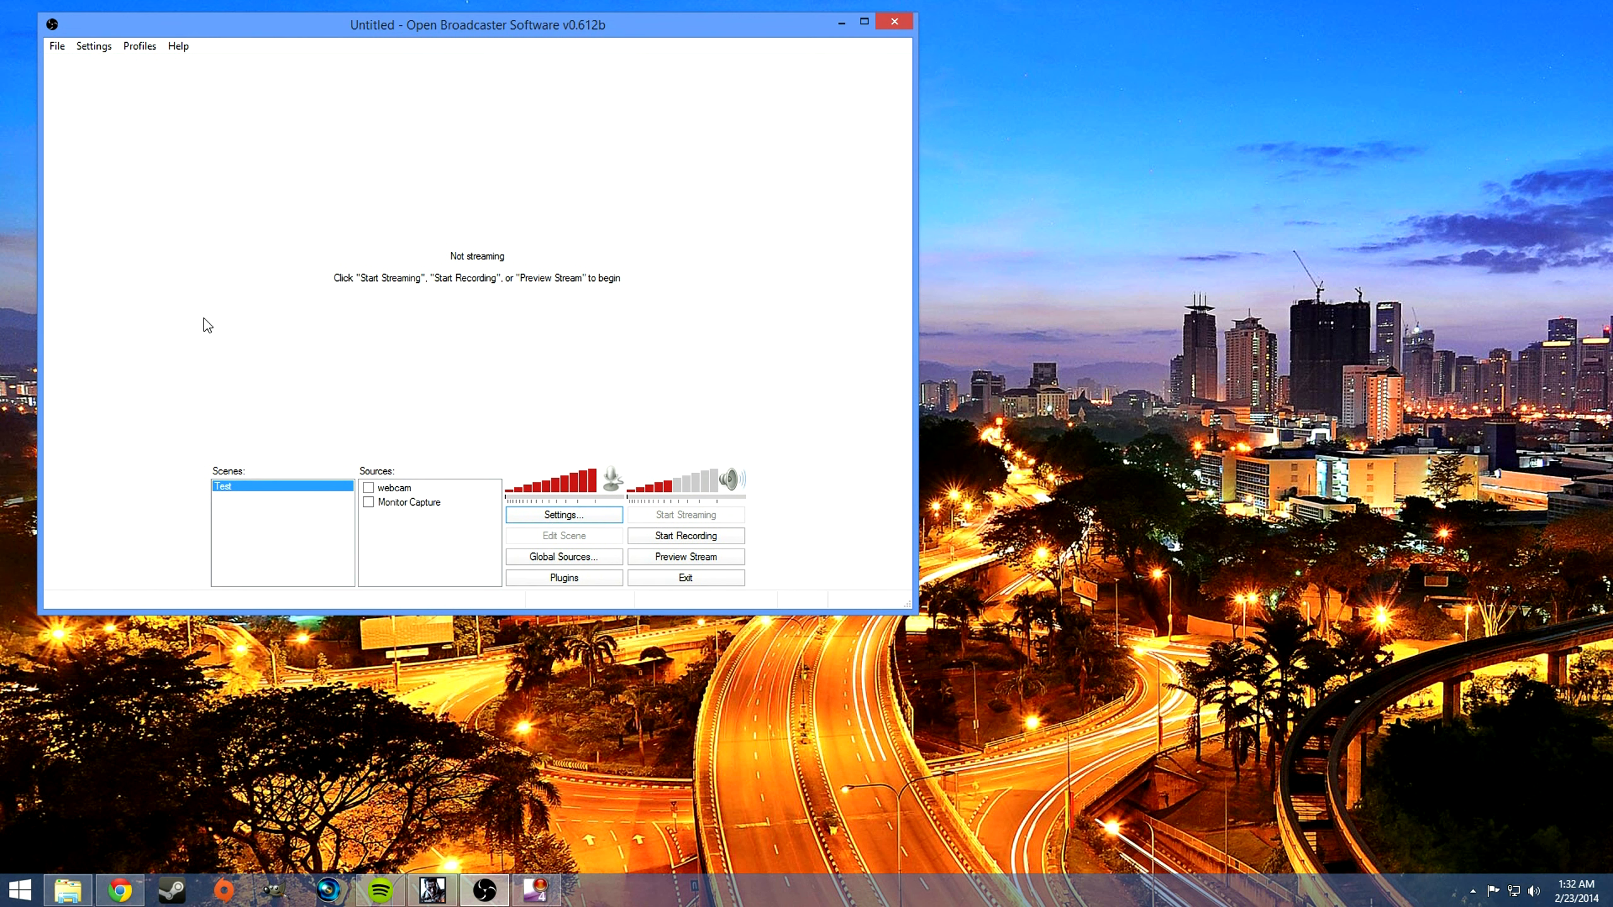
right_click(248, 521)
mouse_move(302, 564)
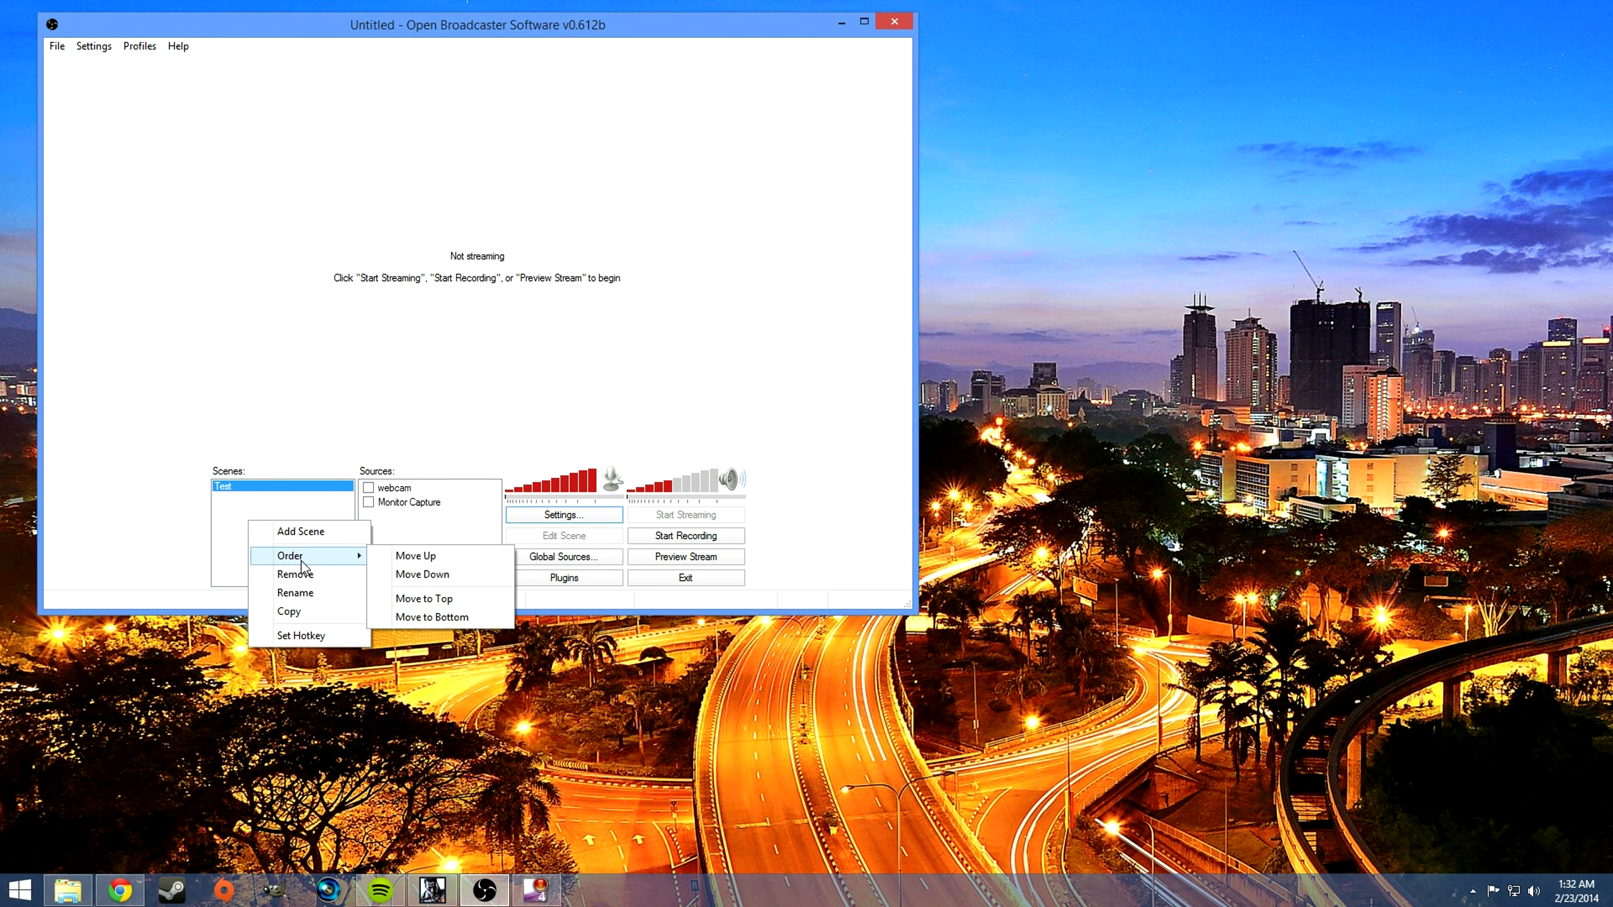
click(321, 528)
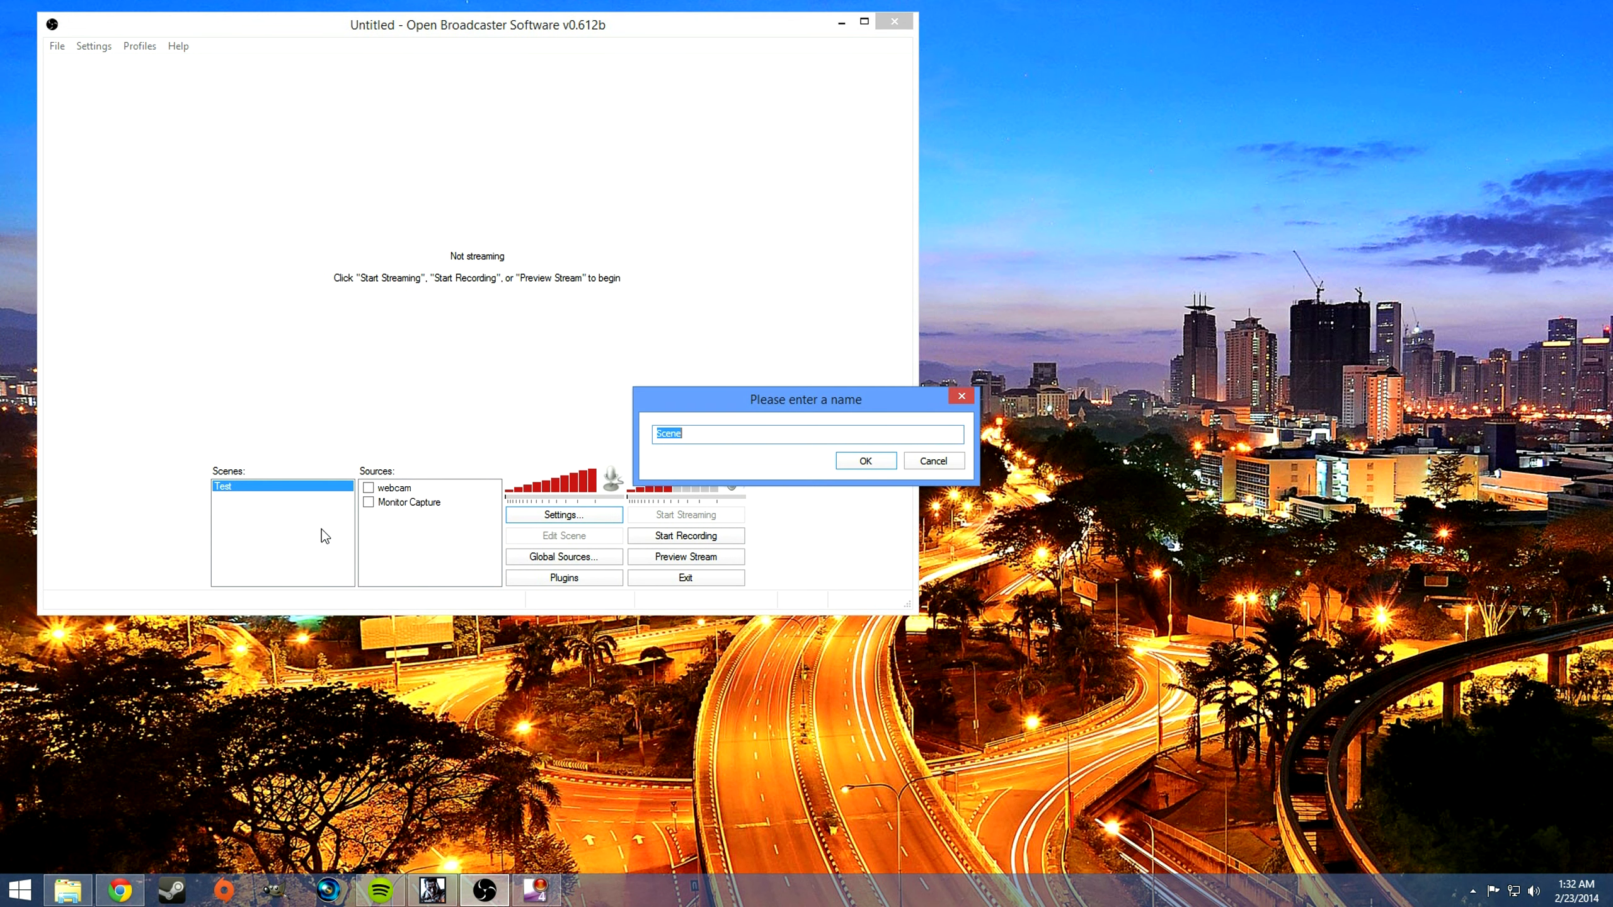
text(Ga,emes)
key(Return)
Step: Add a Game Capture source named Bf4 to the Games scene
right_click(412, 524)
mouse_move(438, 532)
click(542, 631)
text(Bf)
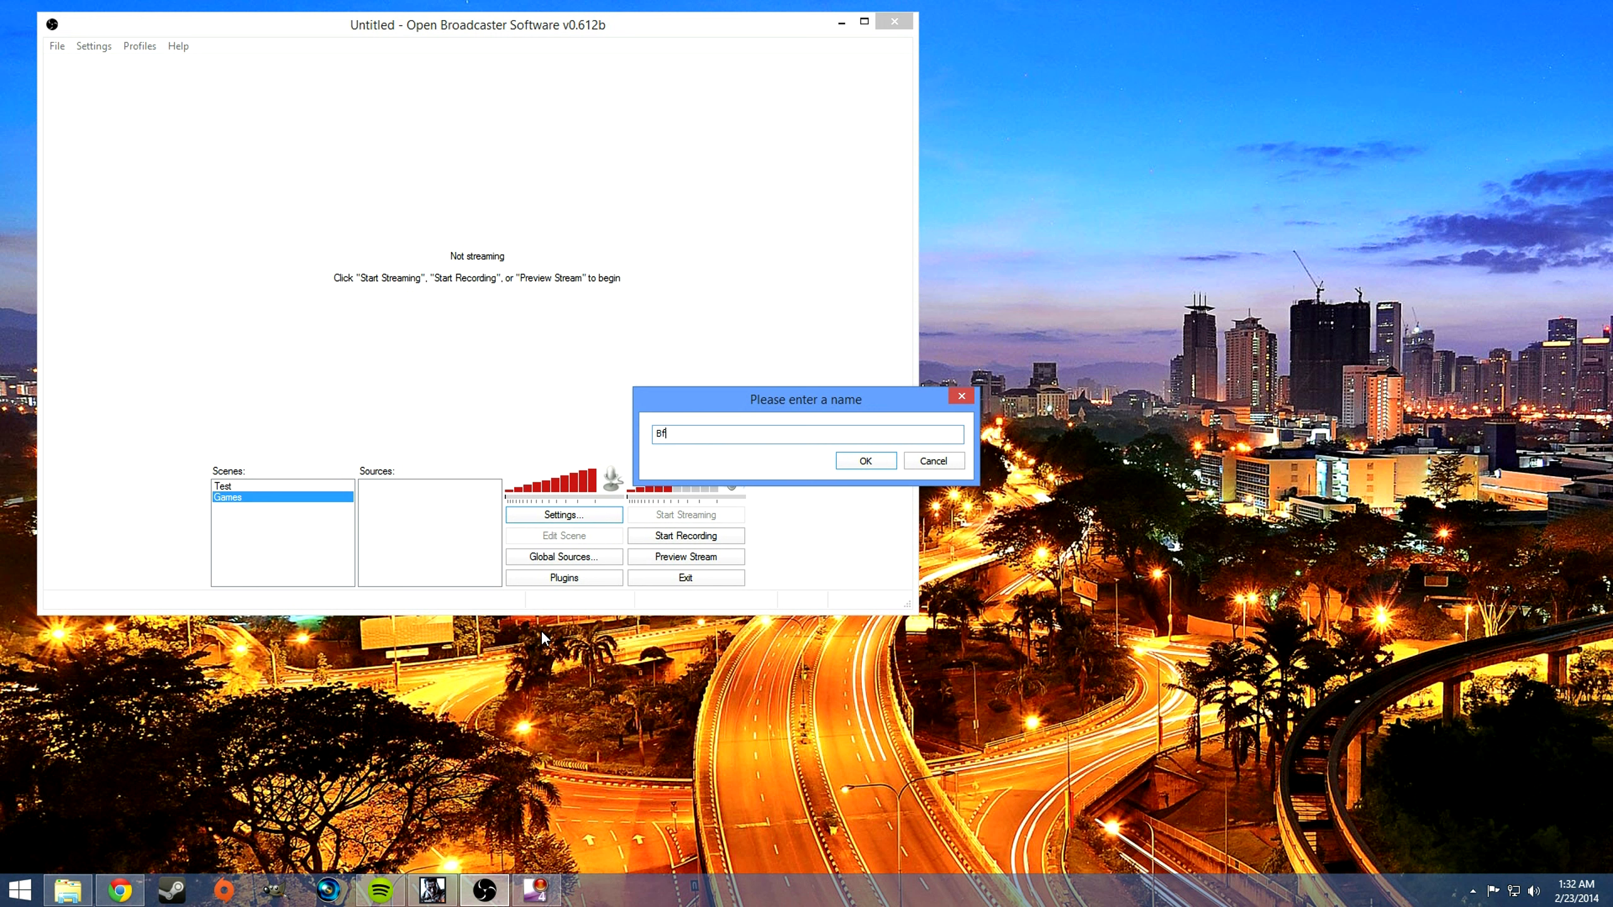
text(4)
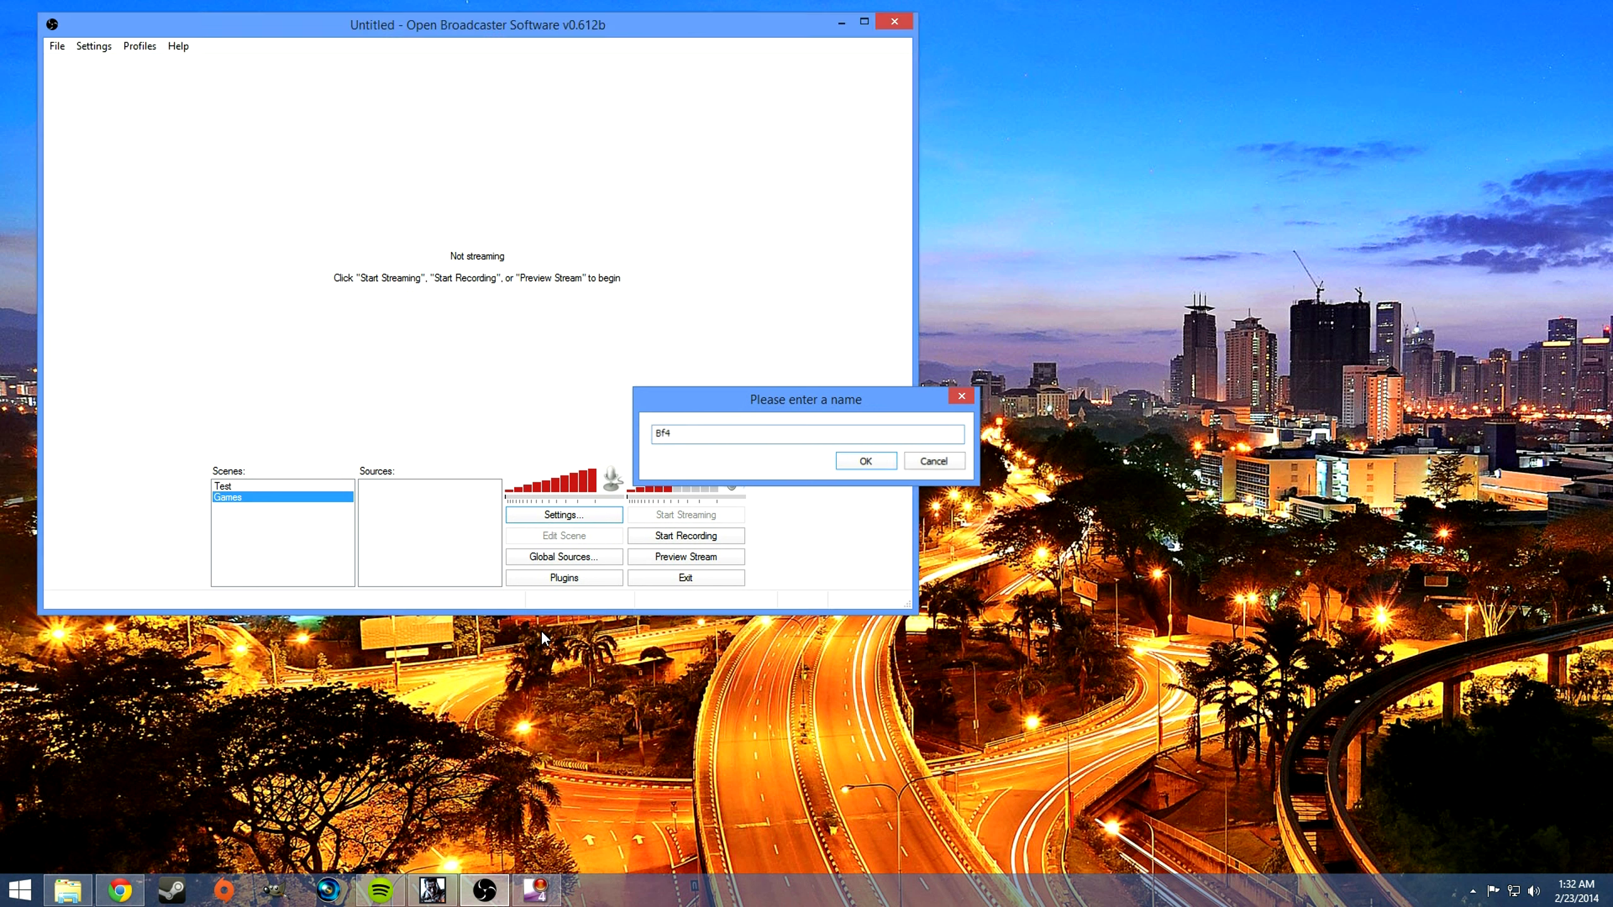
key(Return)
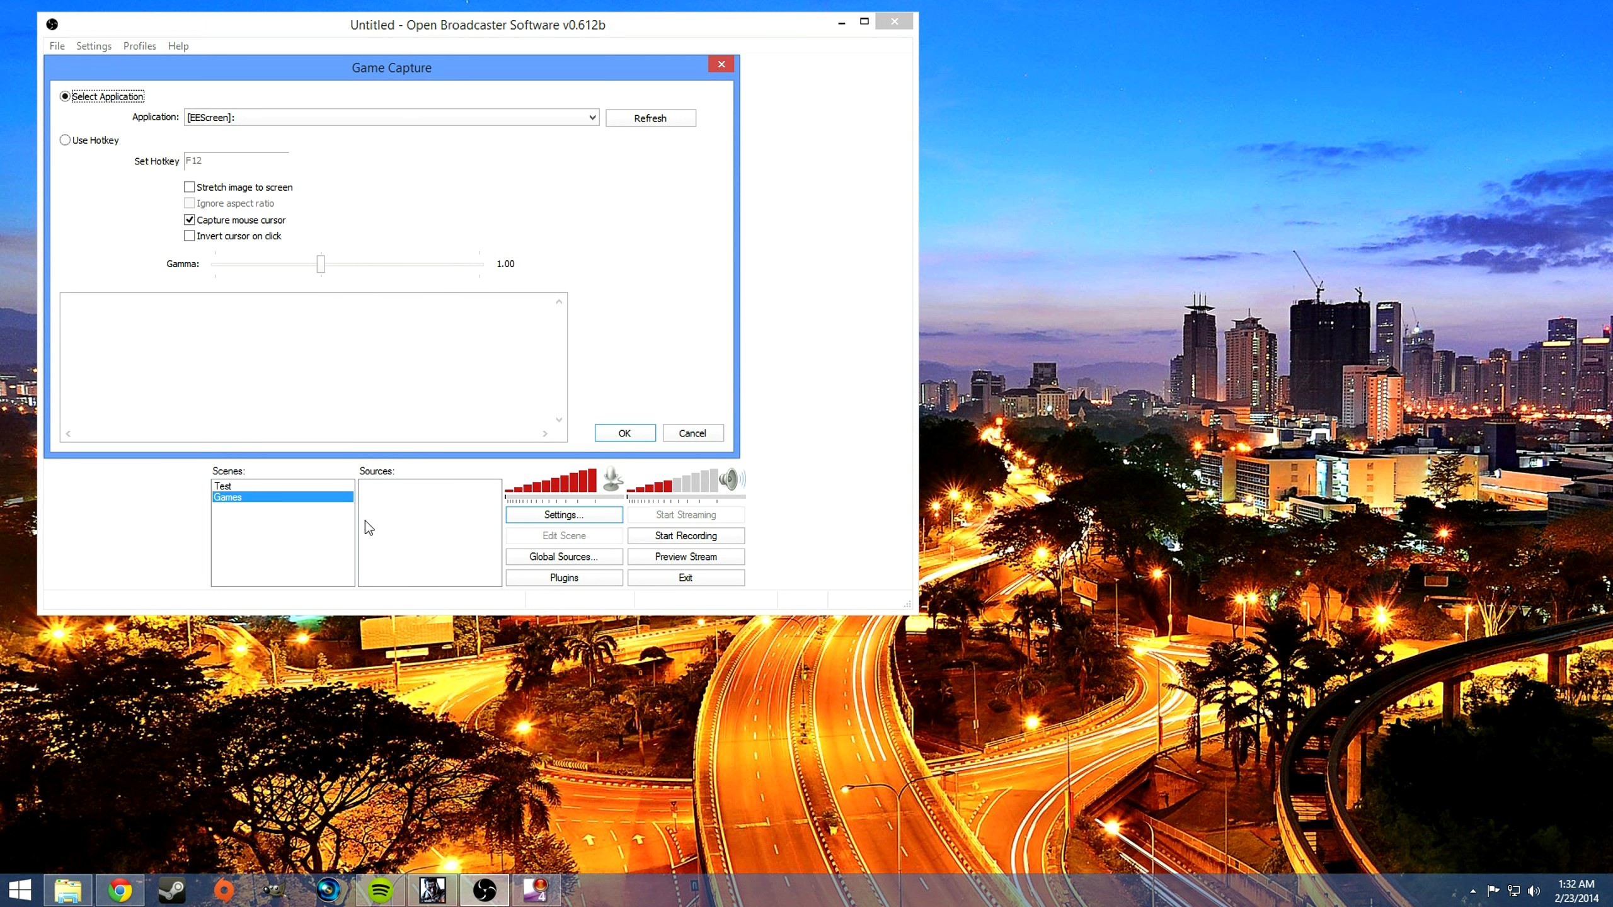
Step: Refresh the application list, choose [bf4]: Battlefield 4 as the application to capture, and accept the game capture settings
click(584, 119)
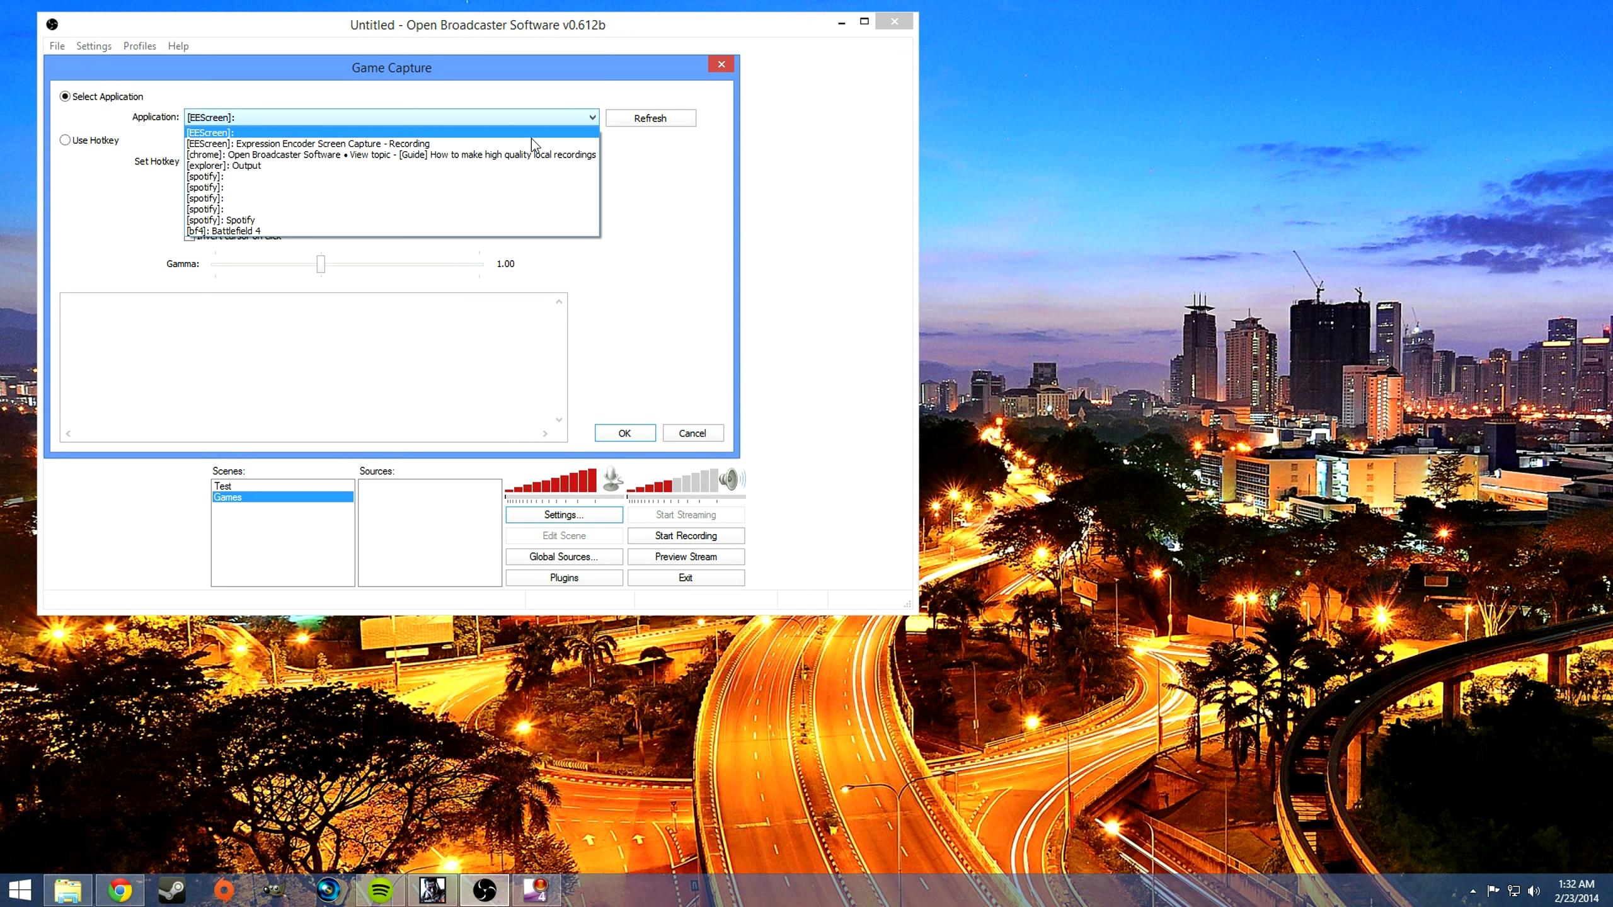
click(253, 232)
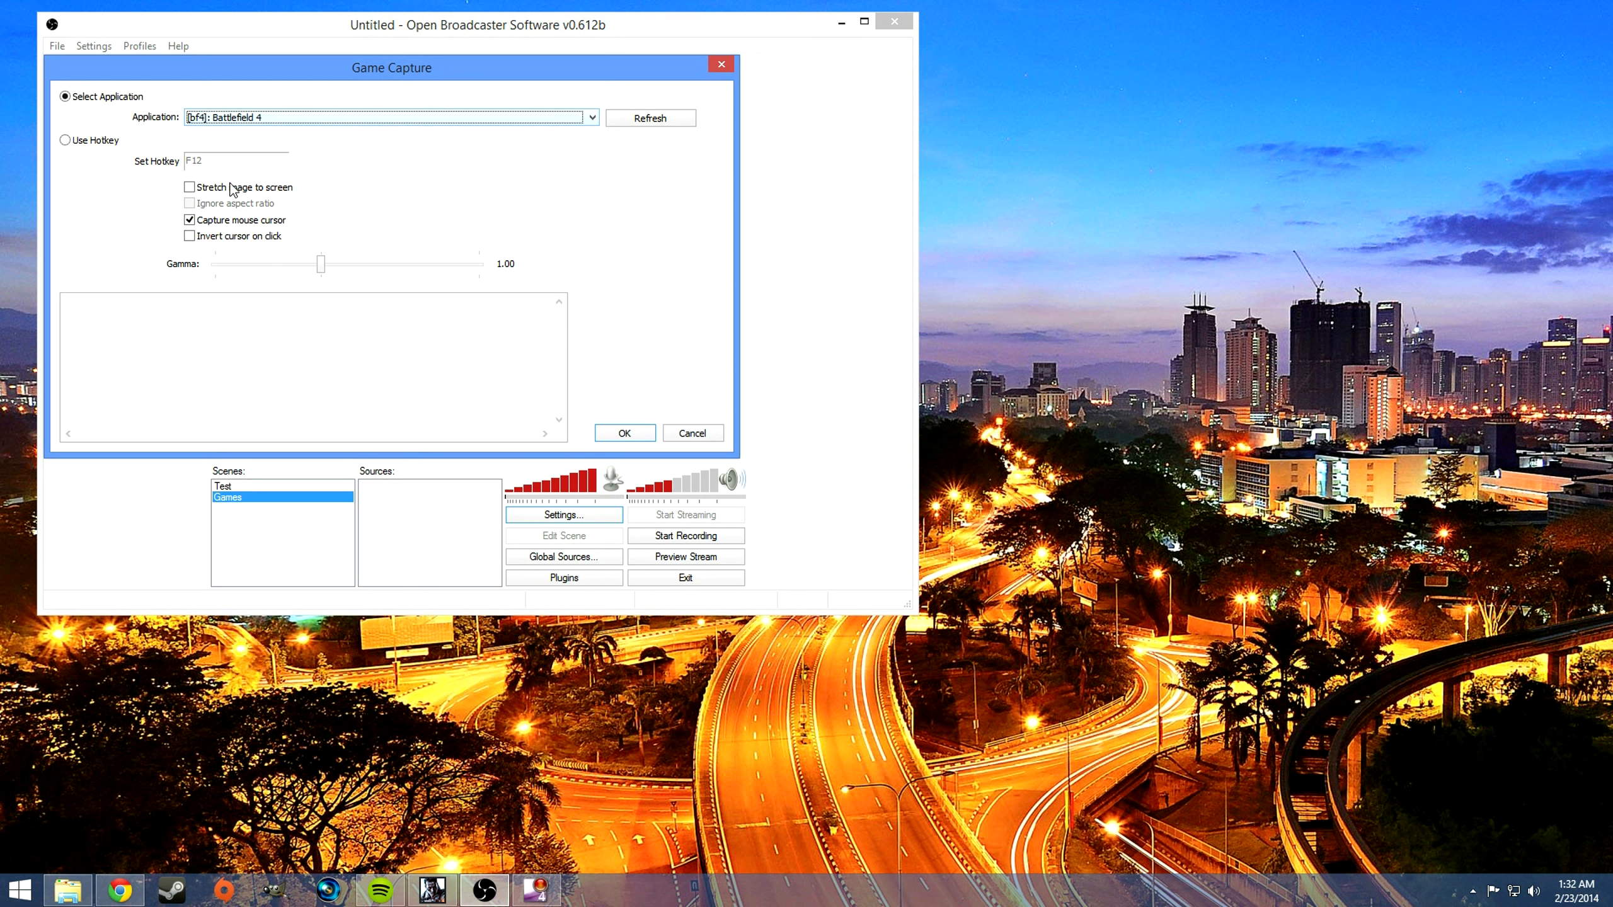
drag(339, 74, 381, 73)
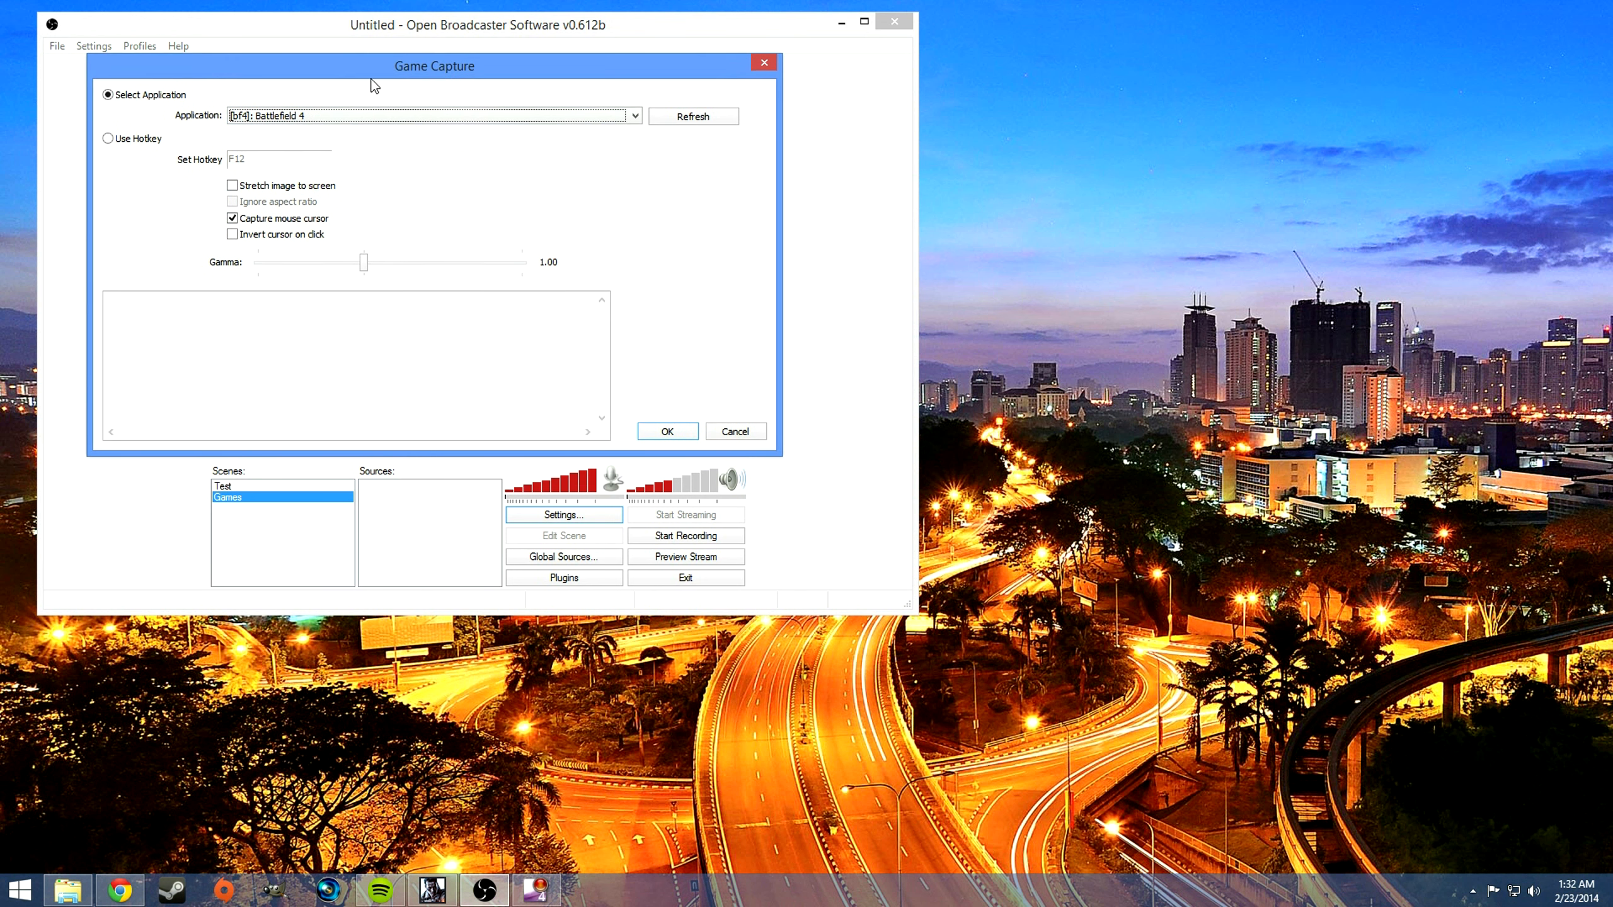
drag(495, 63, 507, 81)
click(704, 134)
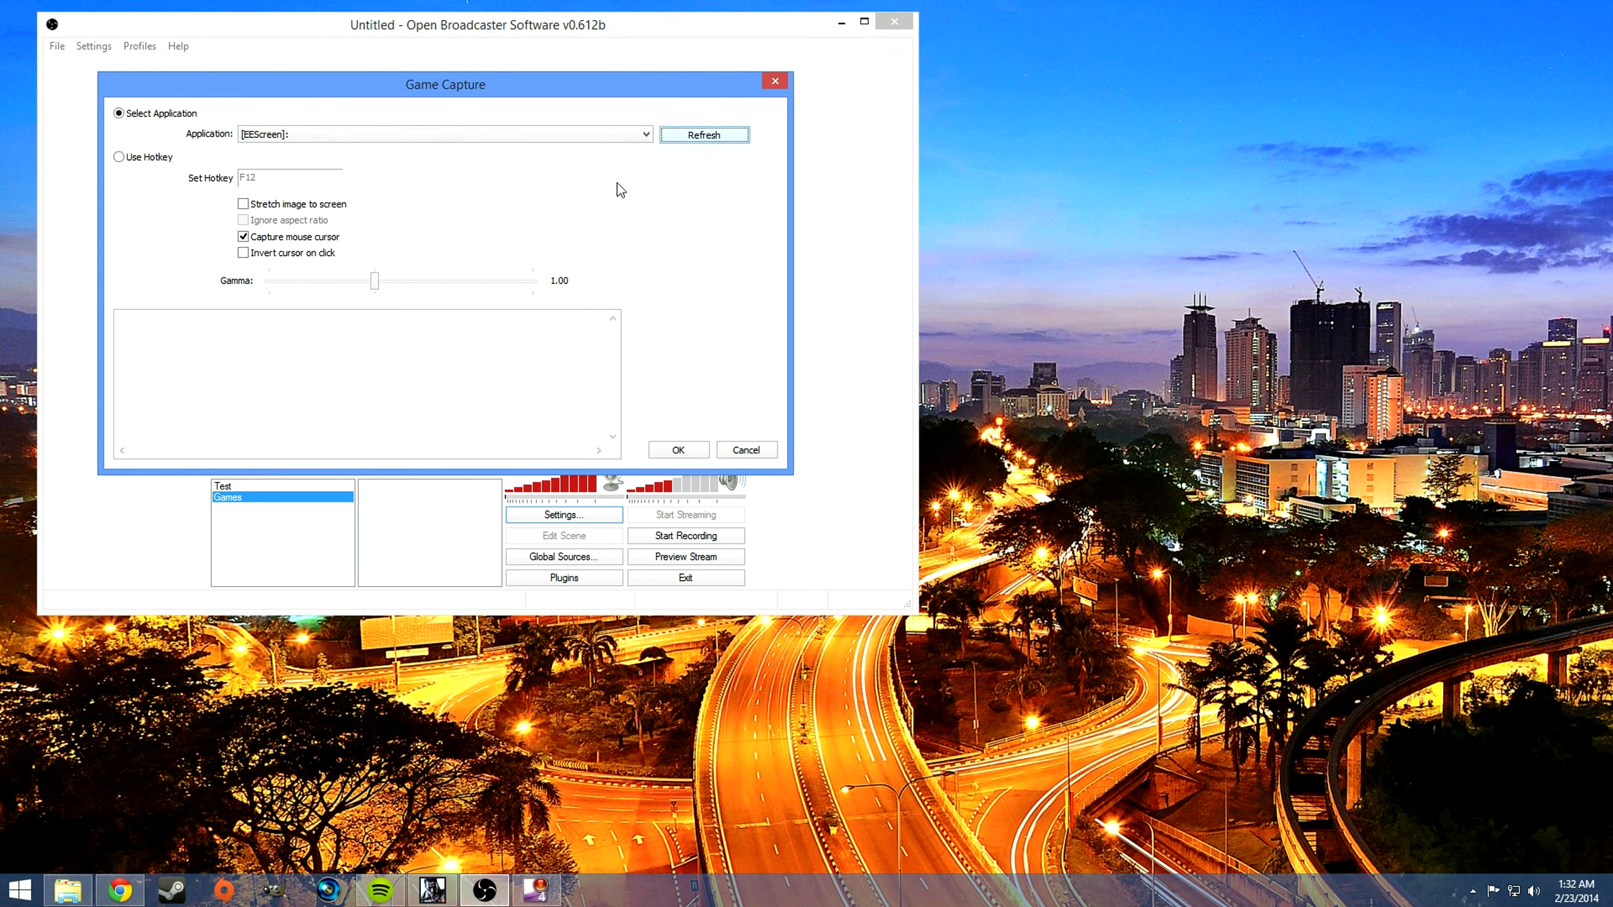
click(495, 134)
click(353, 247)
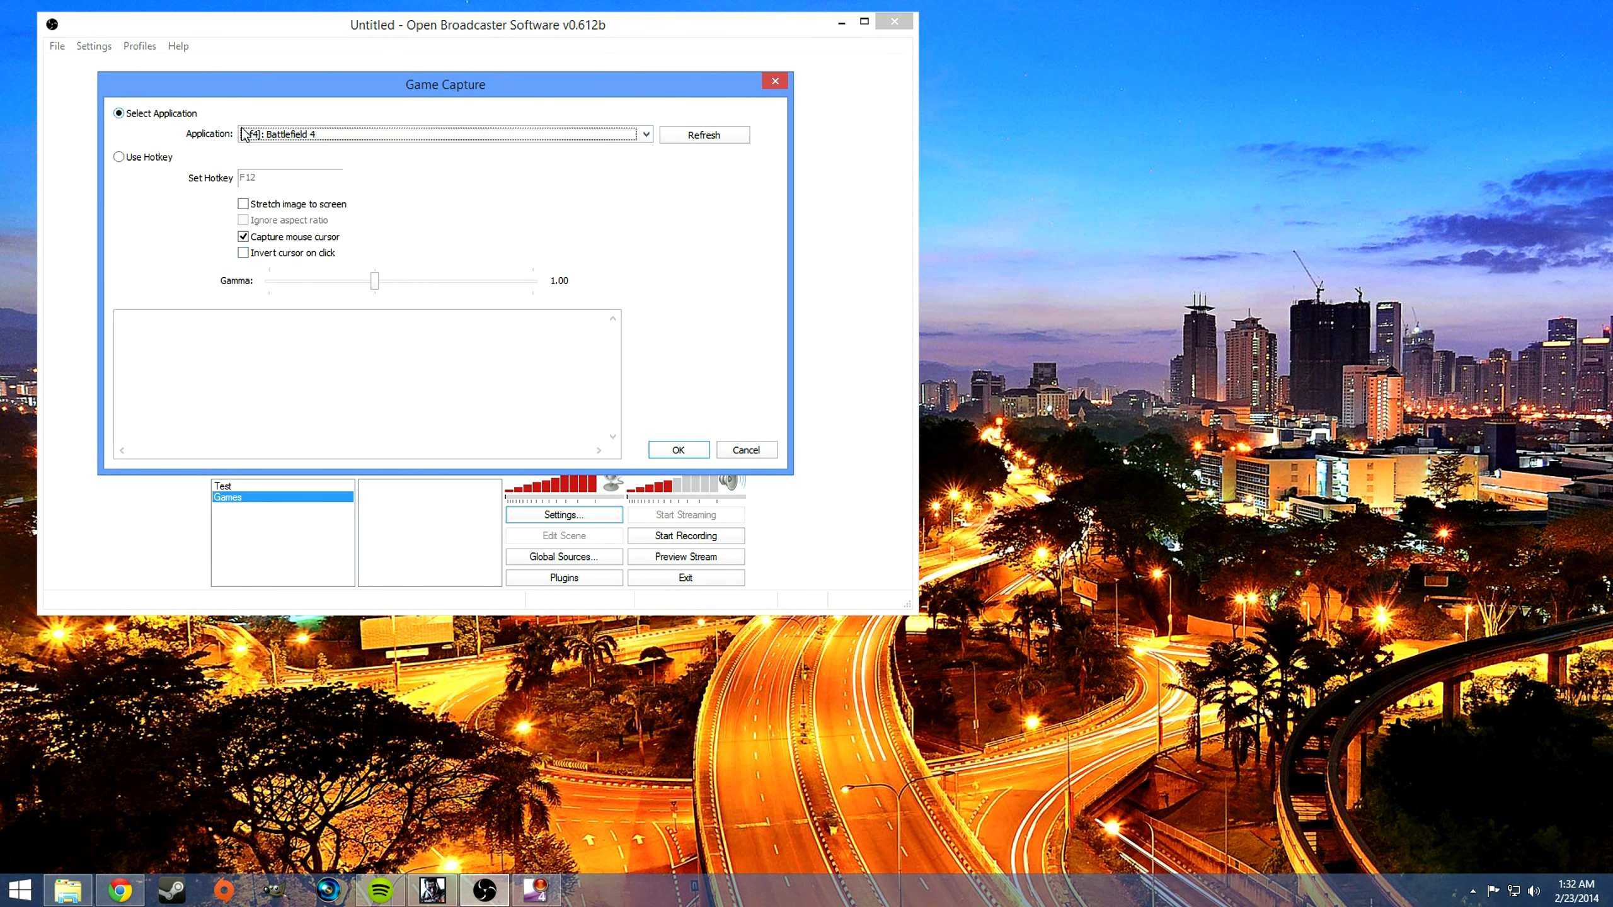
drag(442, 102, 481, 104)
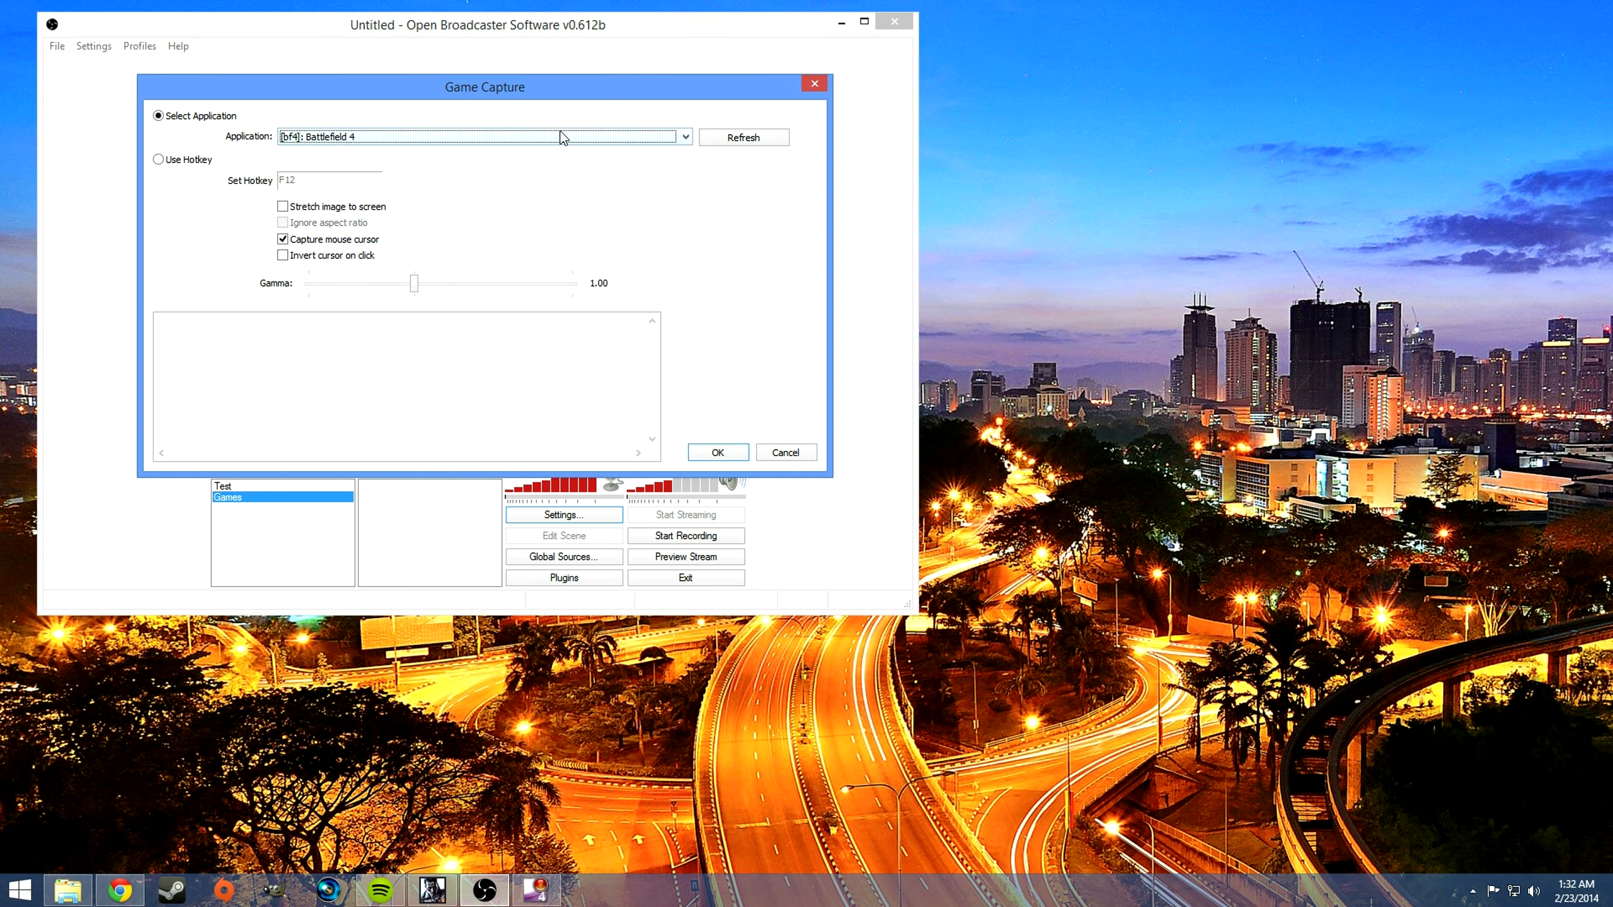
click(716, 452)
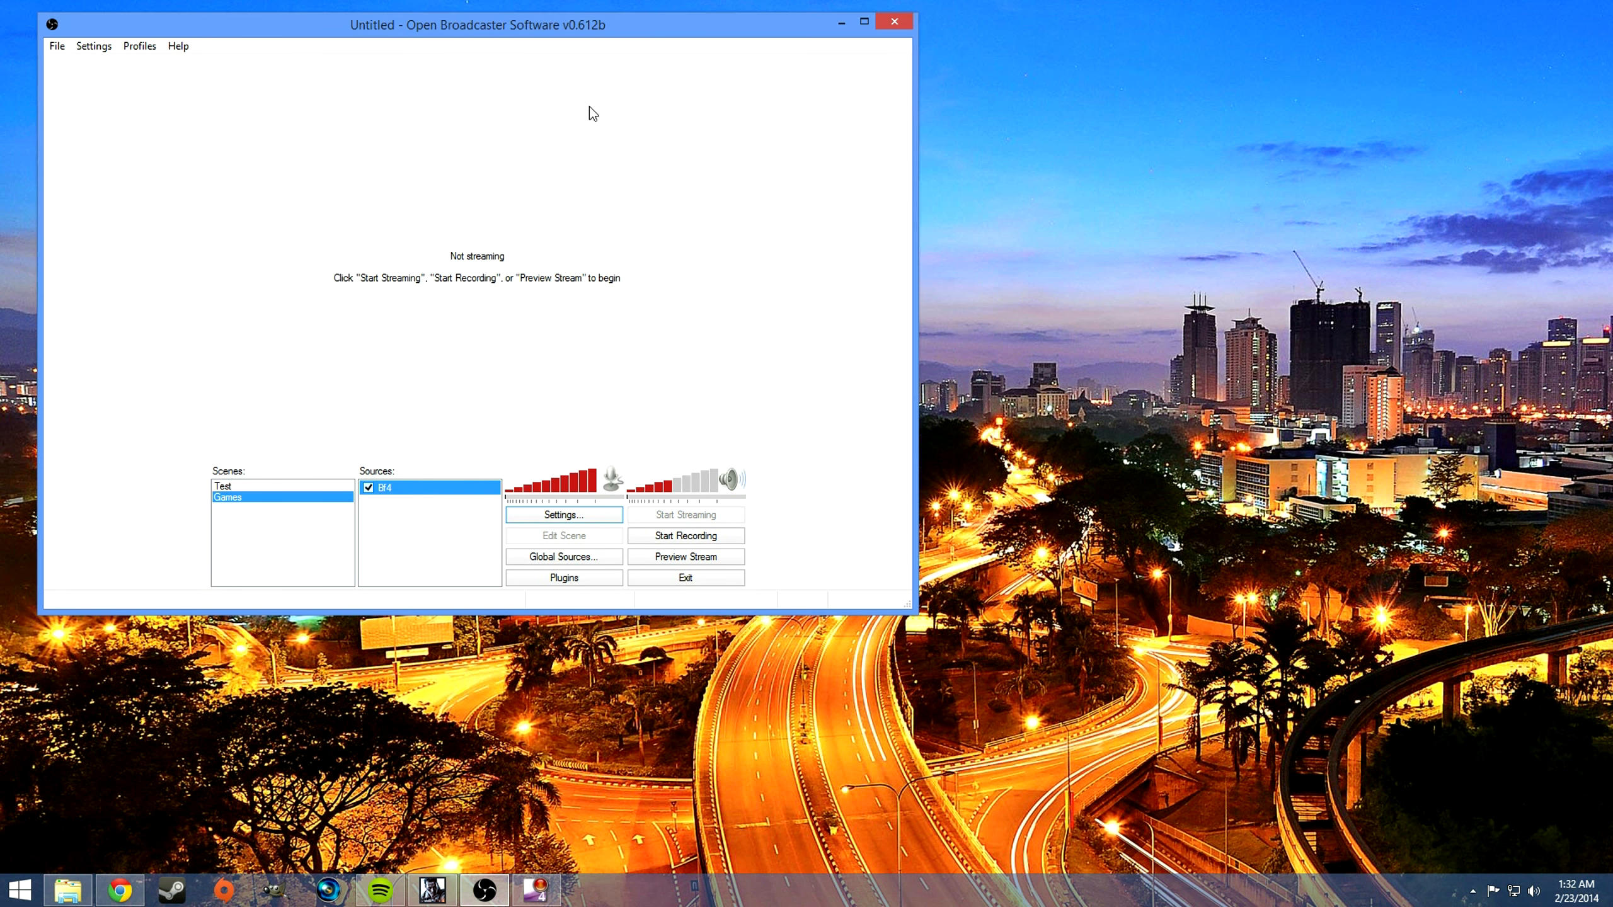
right_click(384, 519)
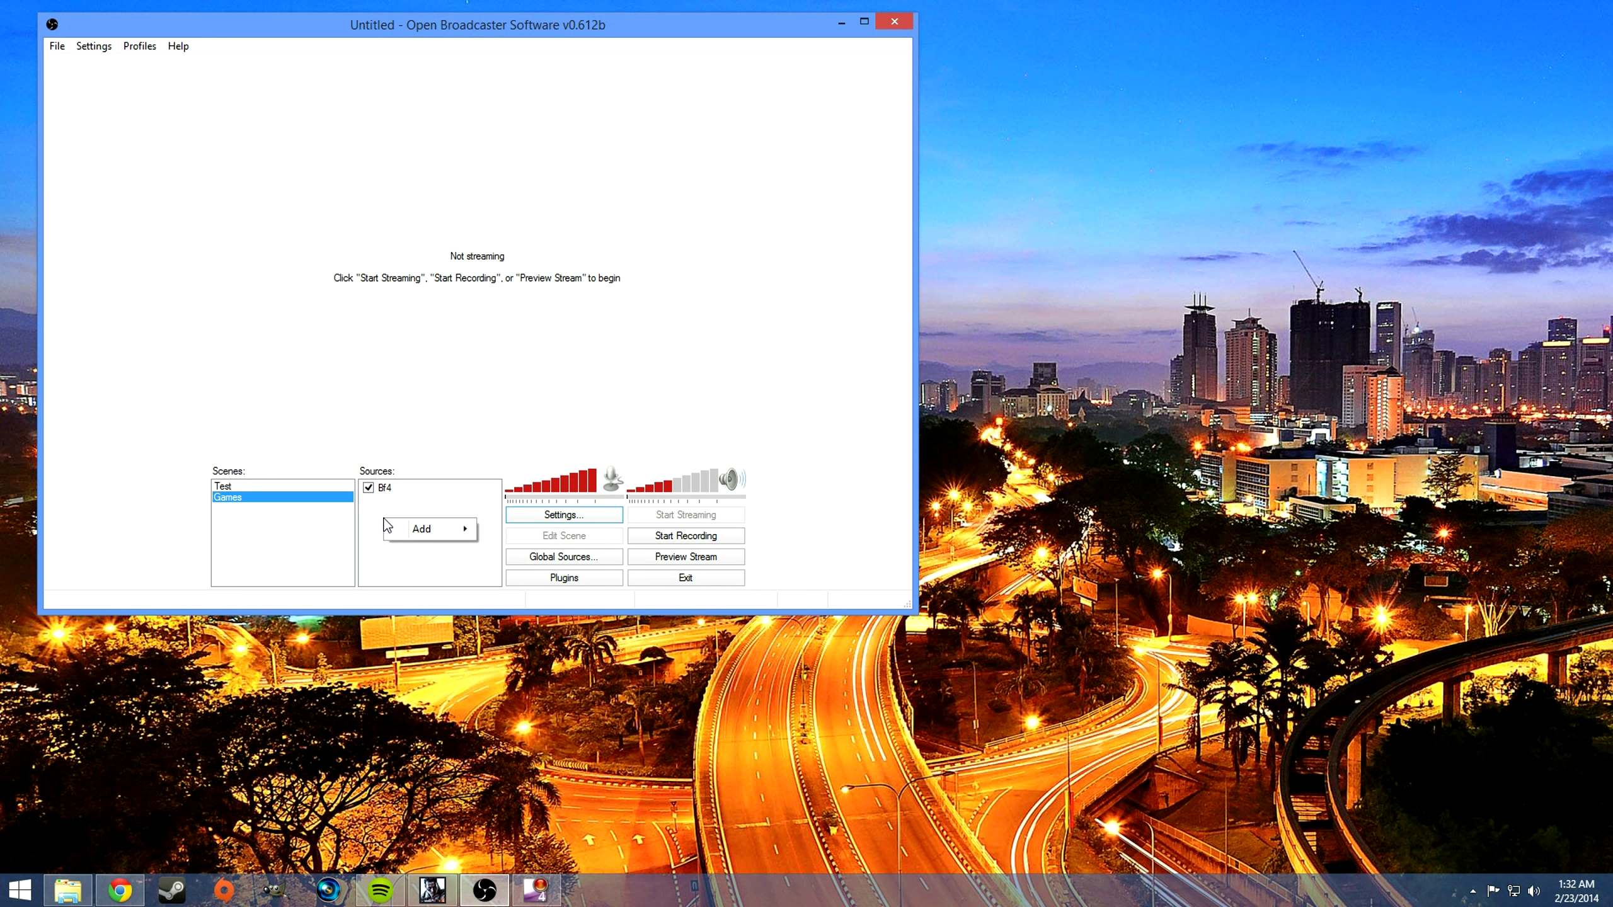
mouse_move(408, 528)
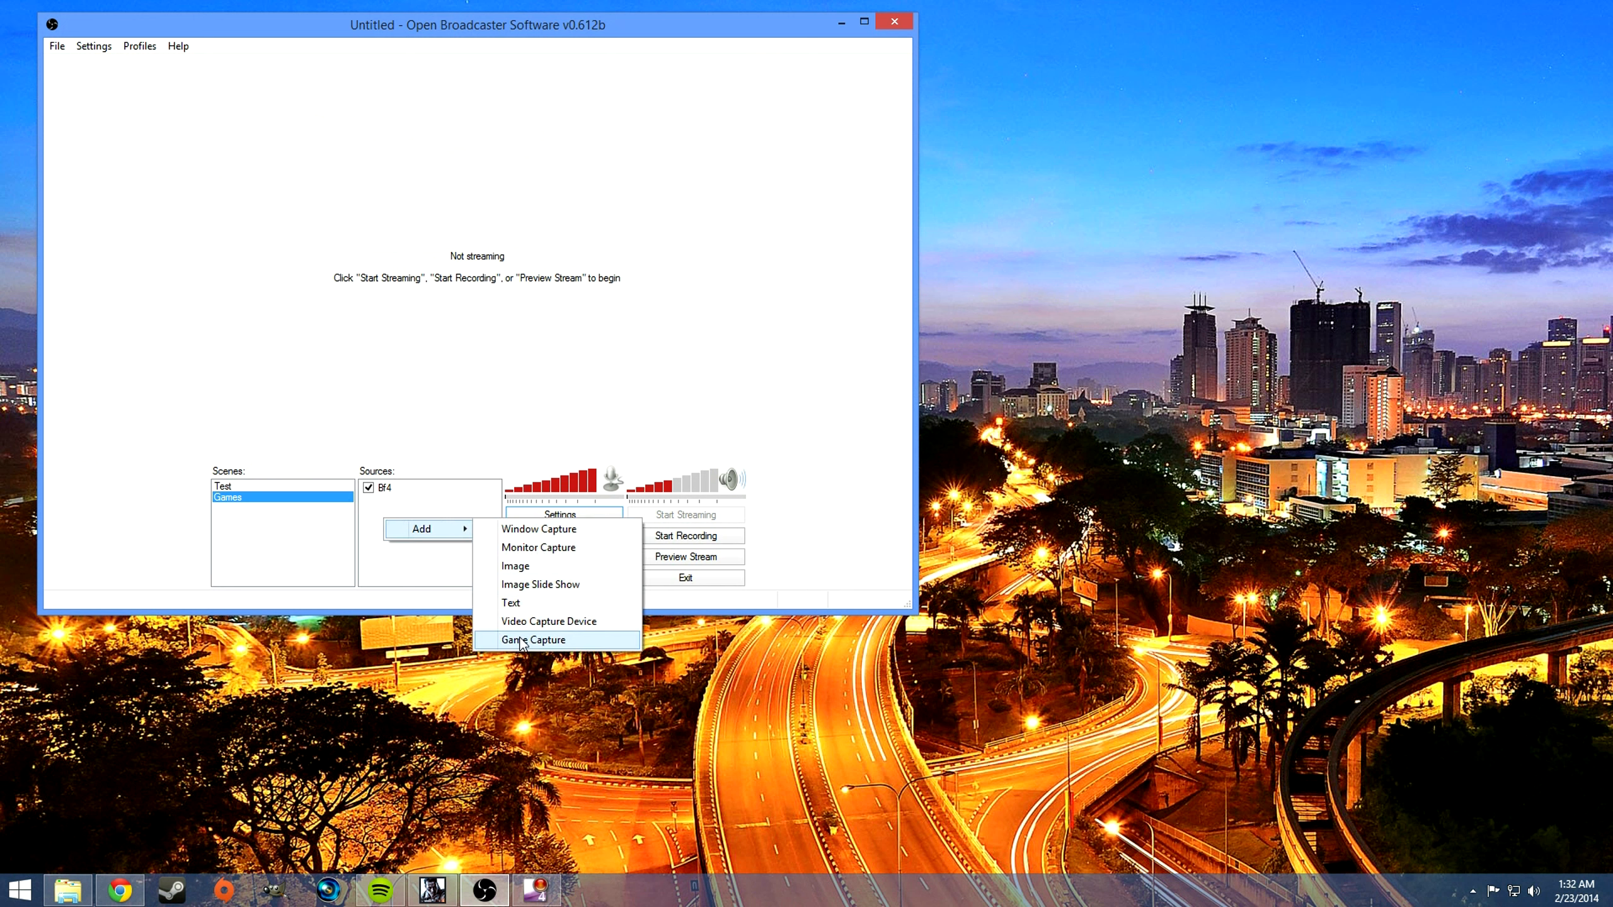
click(546, 637)
text(l4d2)
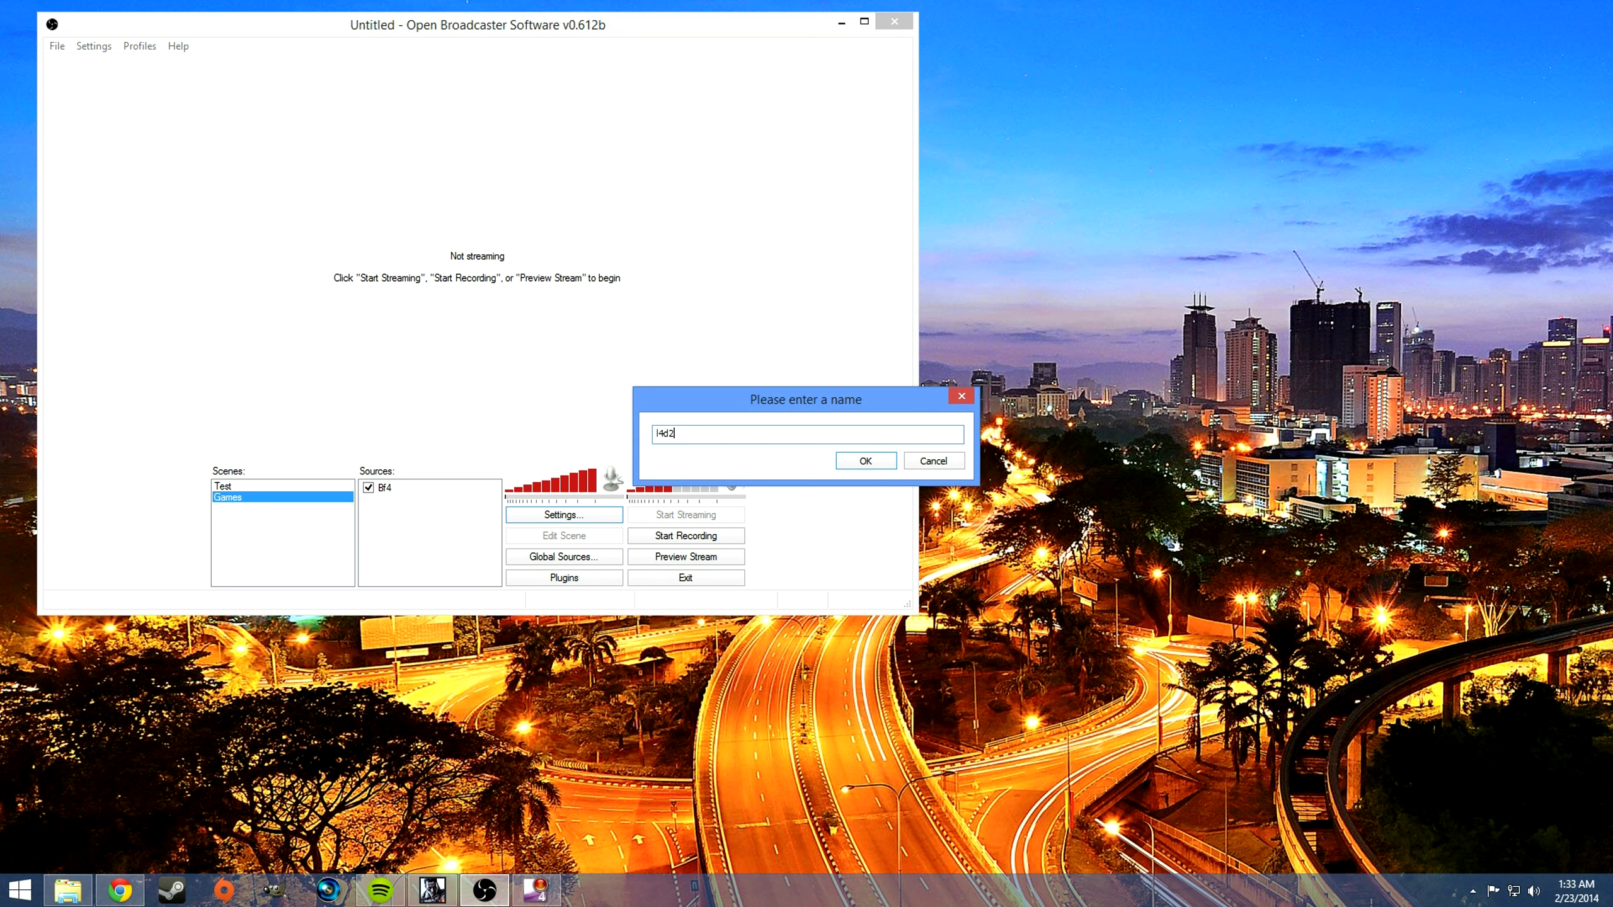
click(942, 461)
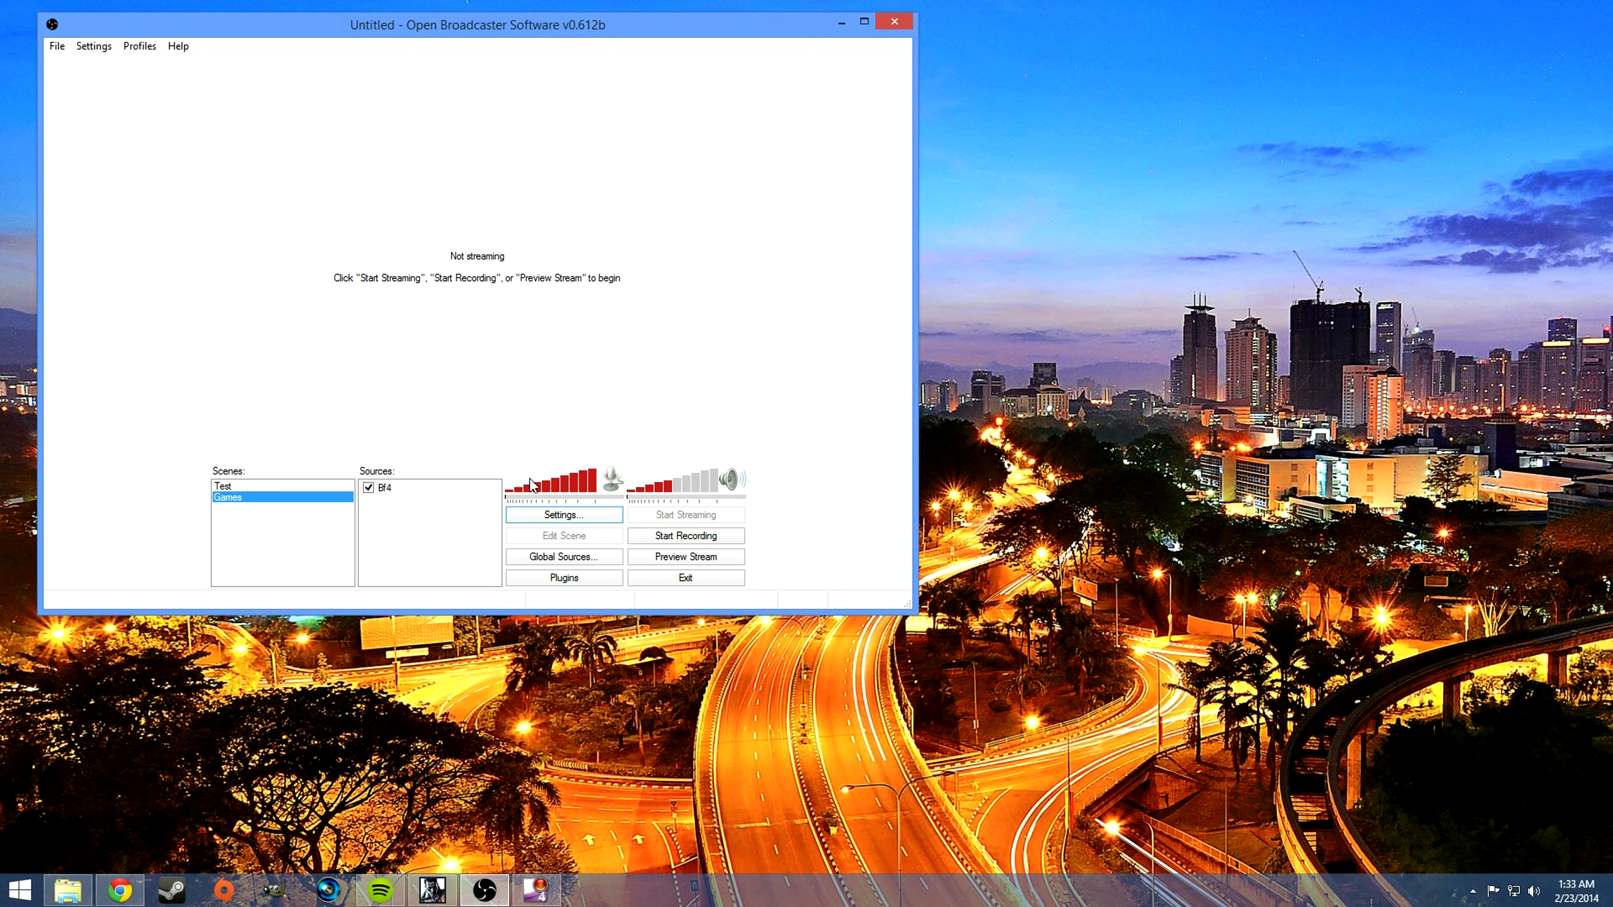
Step: Bring up the Battlefield 4 window, move it beside Open Broadcaster Software, and return to Open Broadcaster Software
click(432, 890)
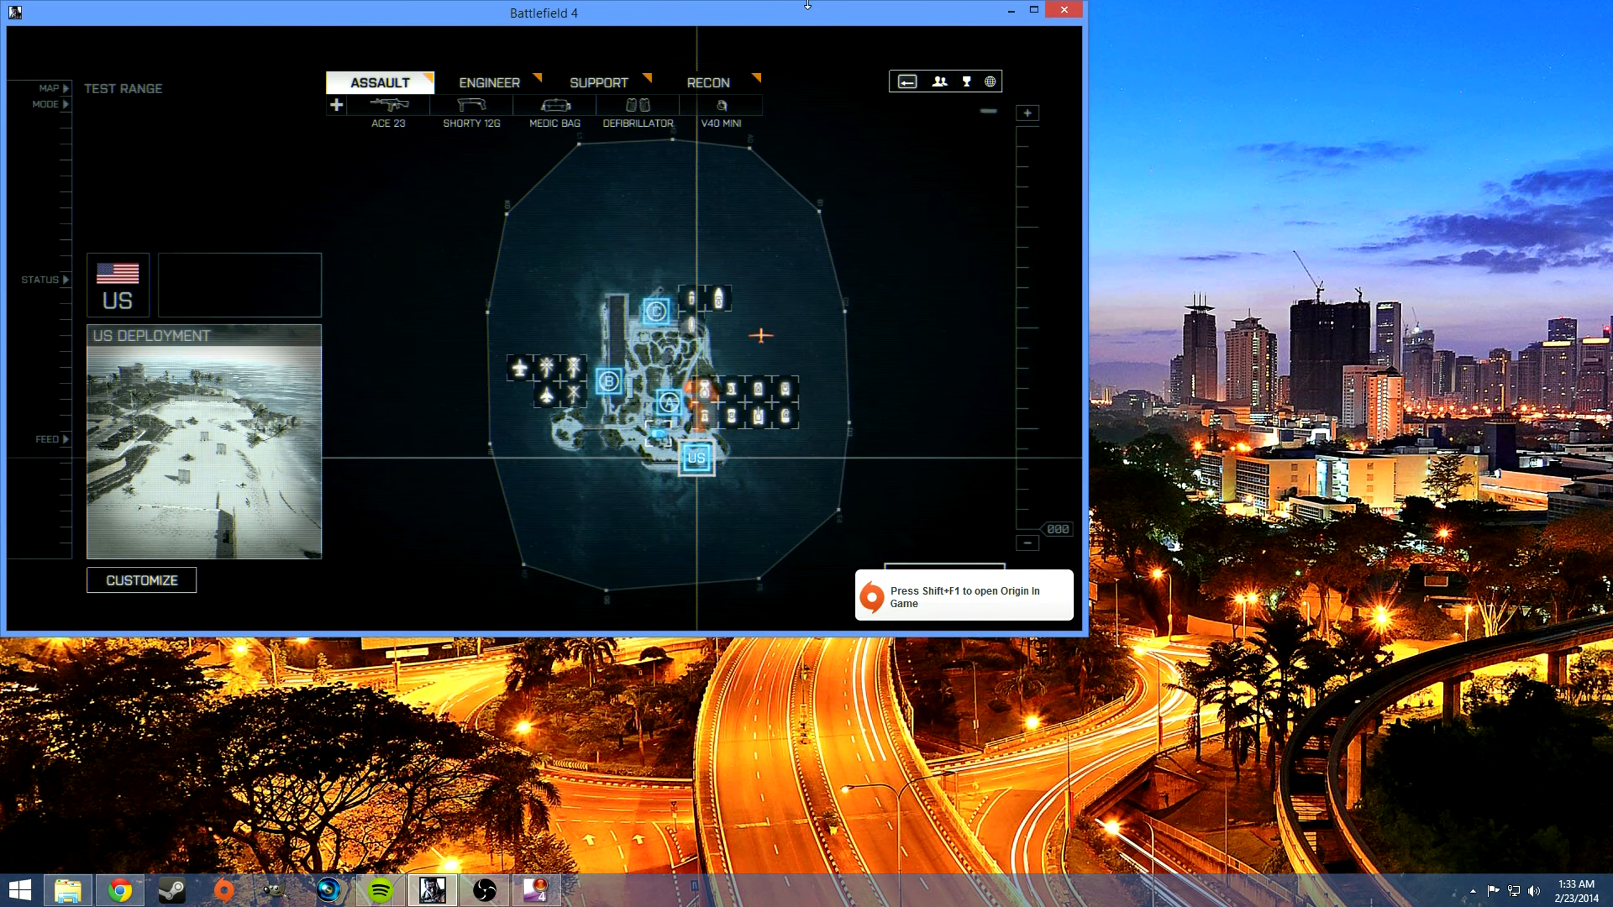
drag(696, 21, 1187, 66)
click(623, 448)
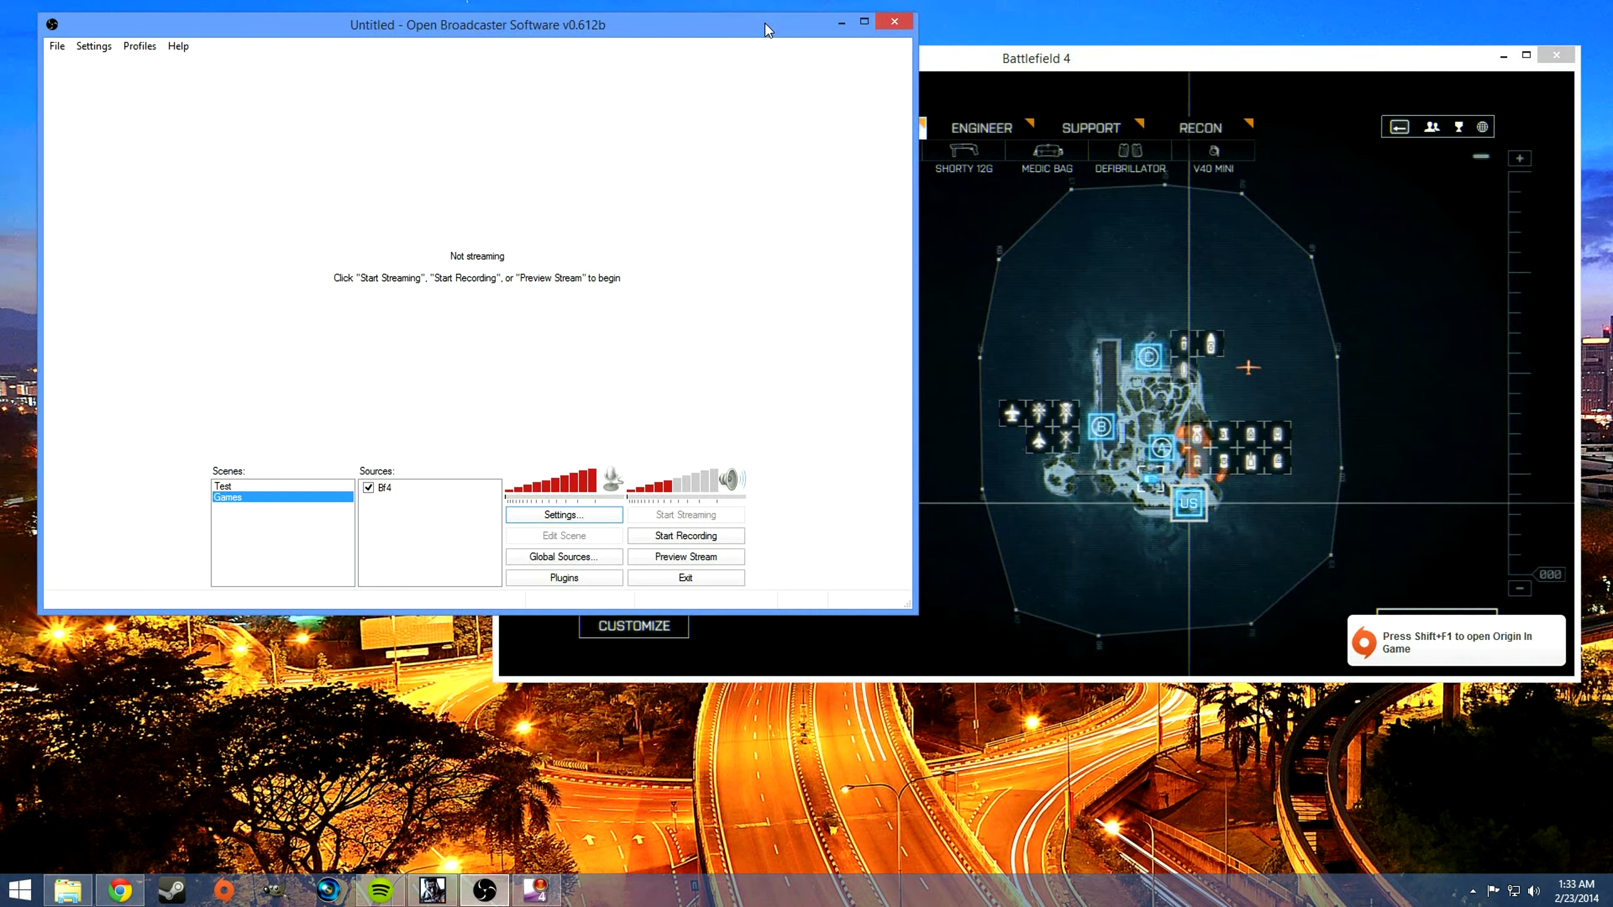
Step: Start the stream preview and enable the preview view so the captured game is displayed
click(686, 556)
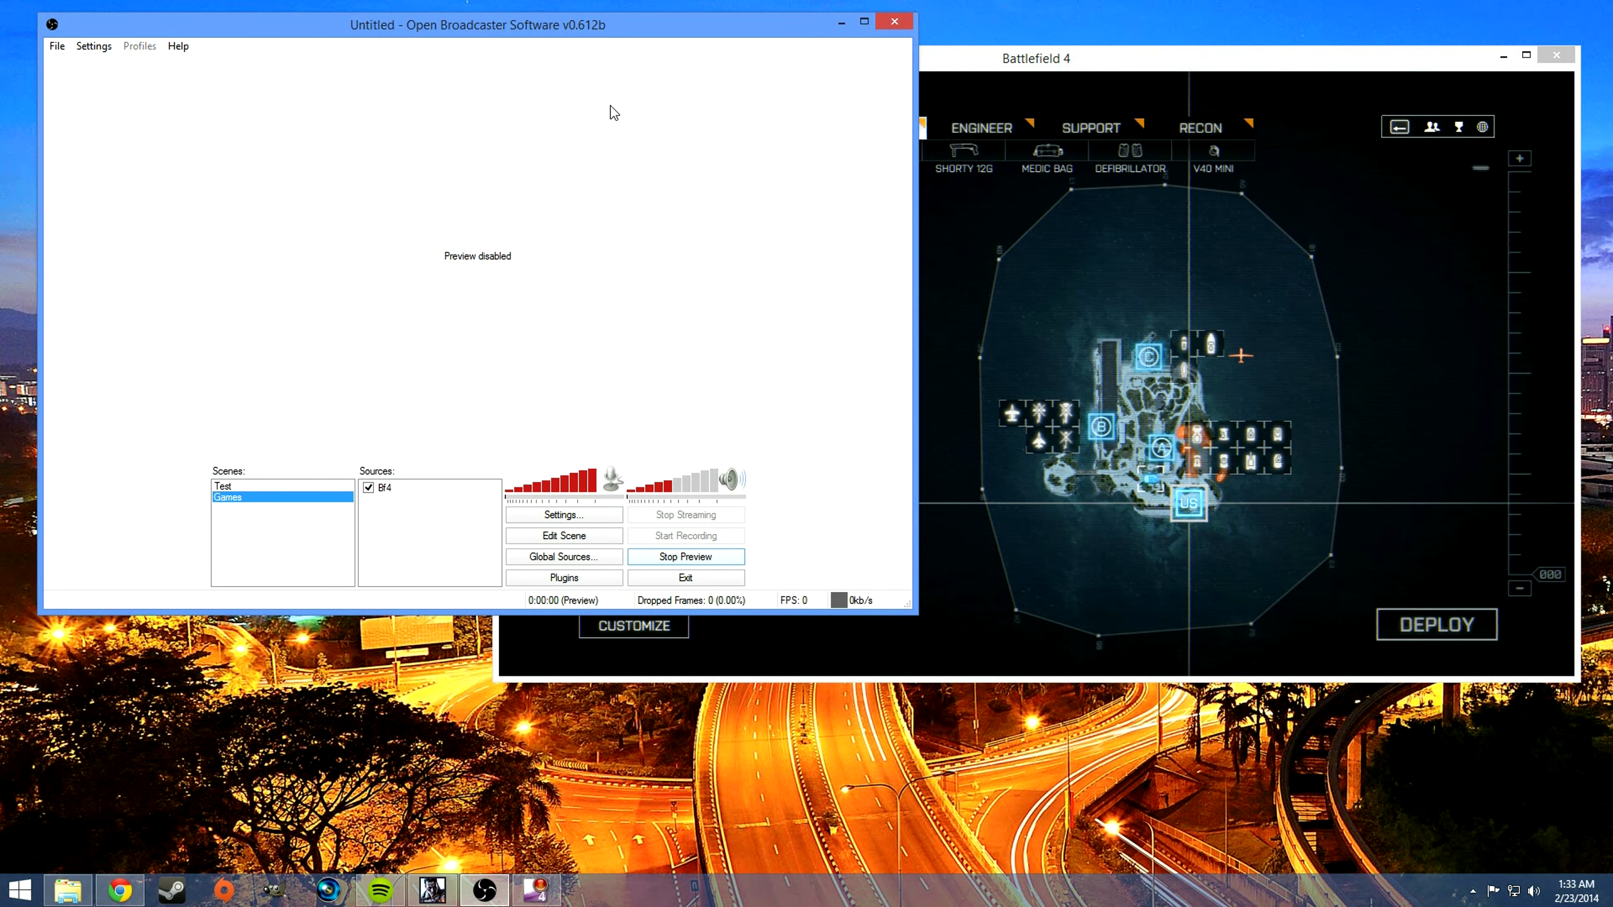
right_click(544, 277)
mouse_move(681, 326)
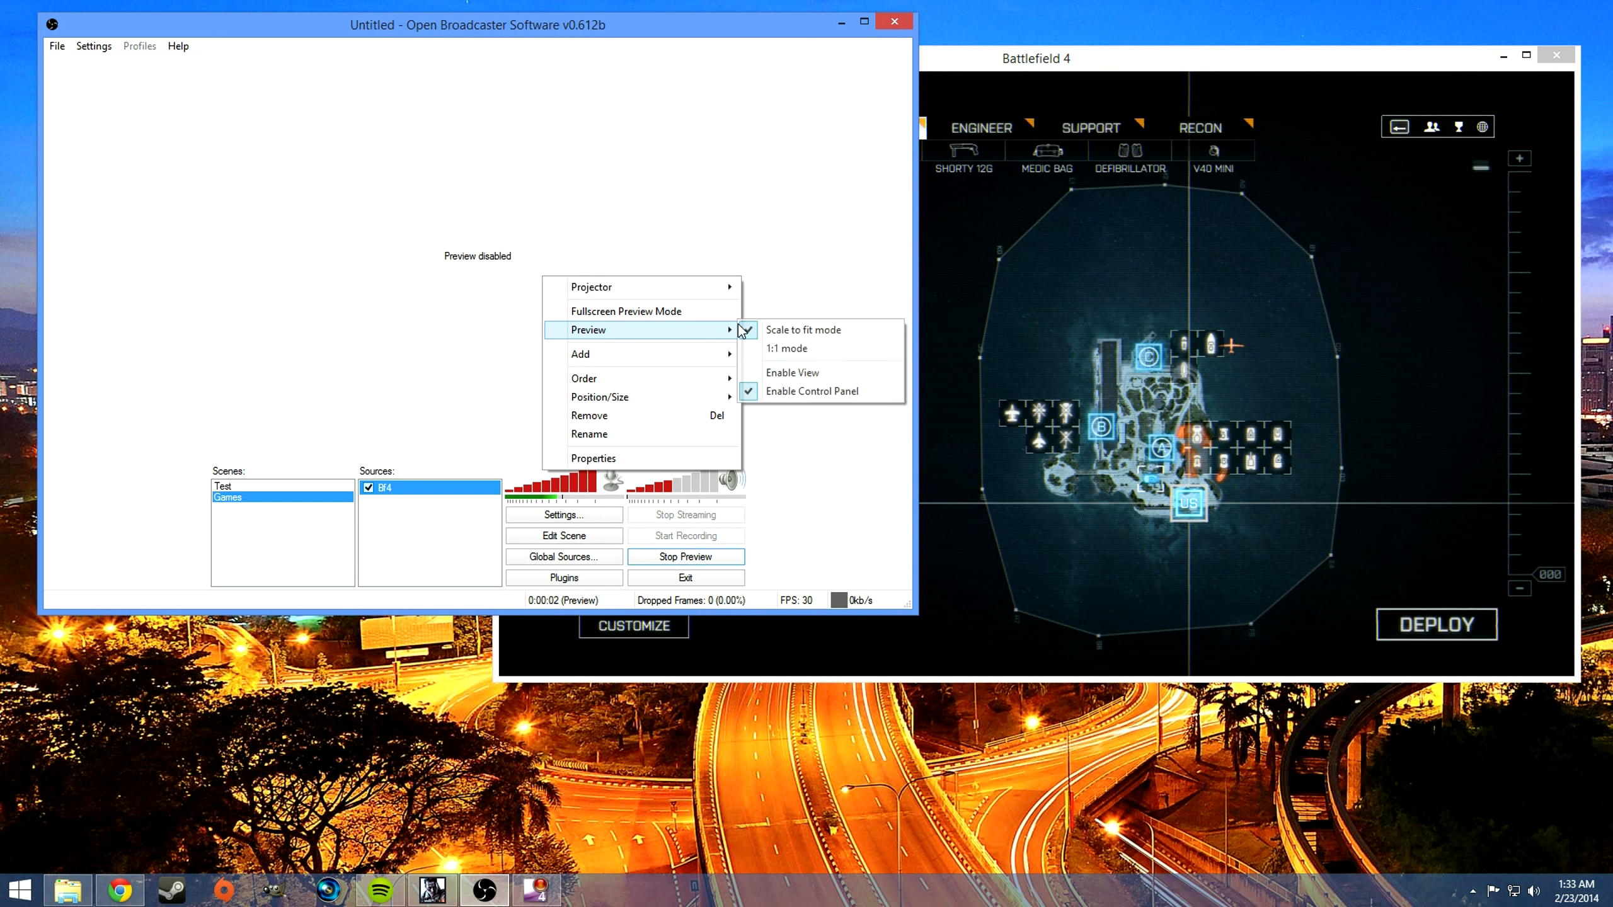
click(782, 374)
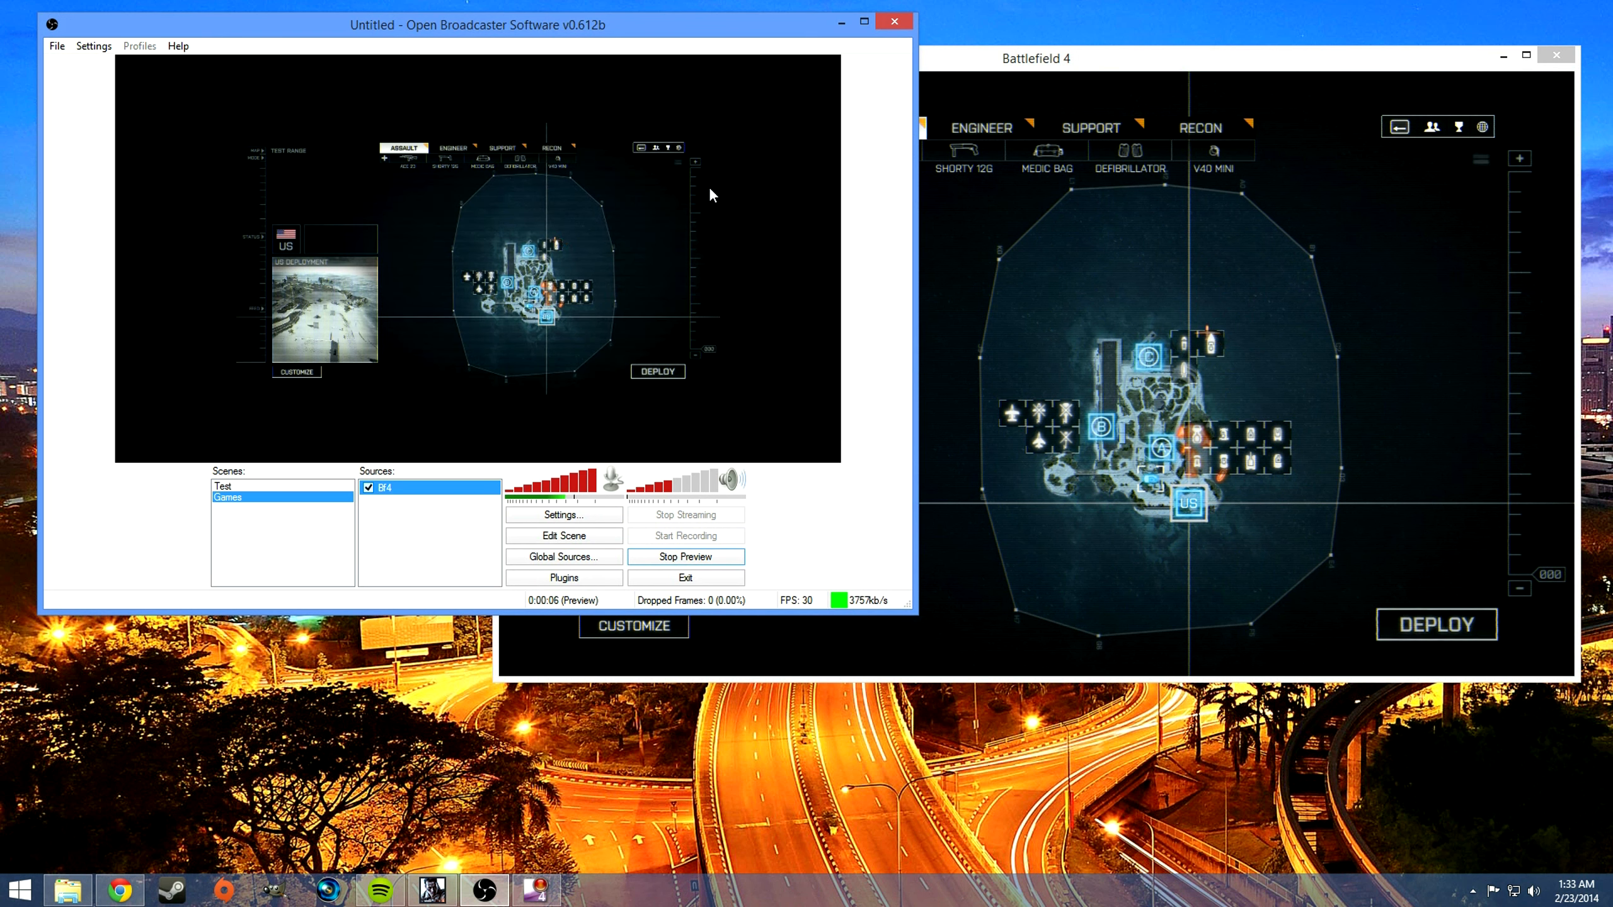
Step: Switch Battlefield 4 to full screen and back to a window, and return to Open Broadcaster Software
click(1152, 66)
click(385, 177)
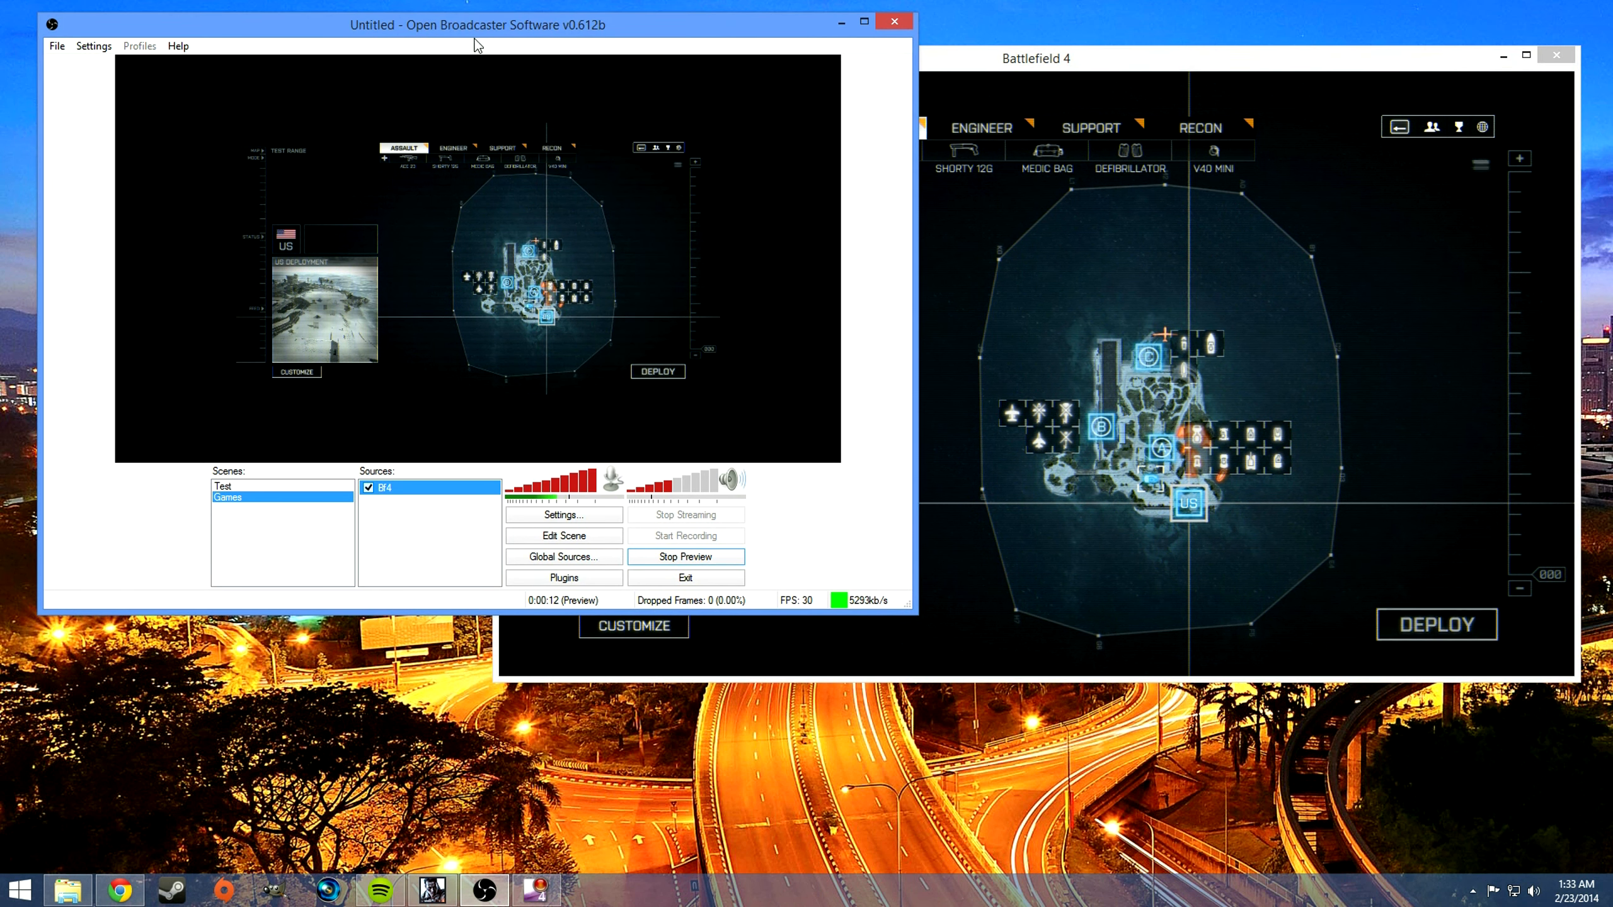
click(1129, 278)
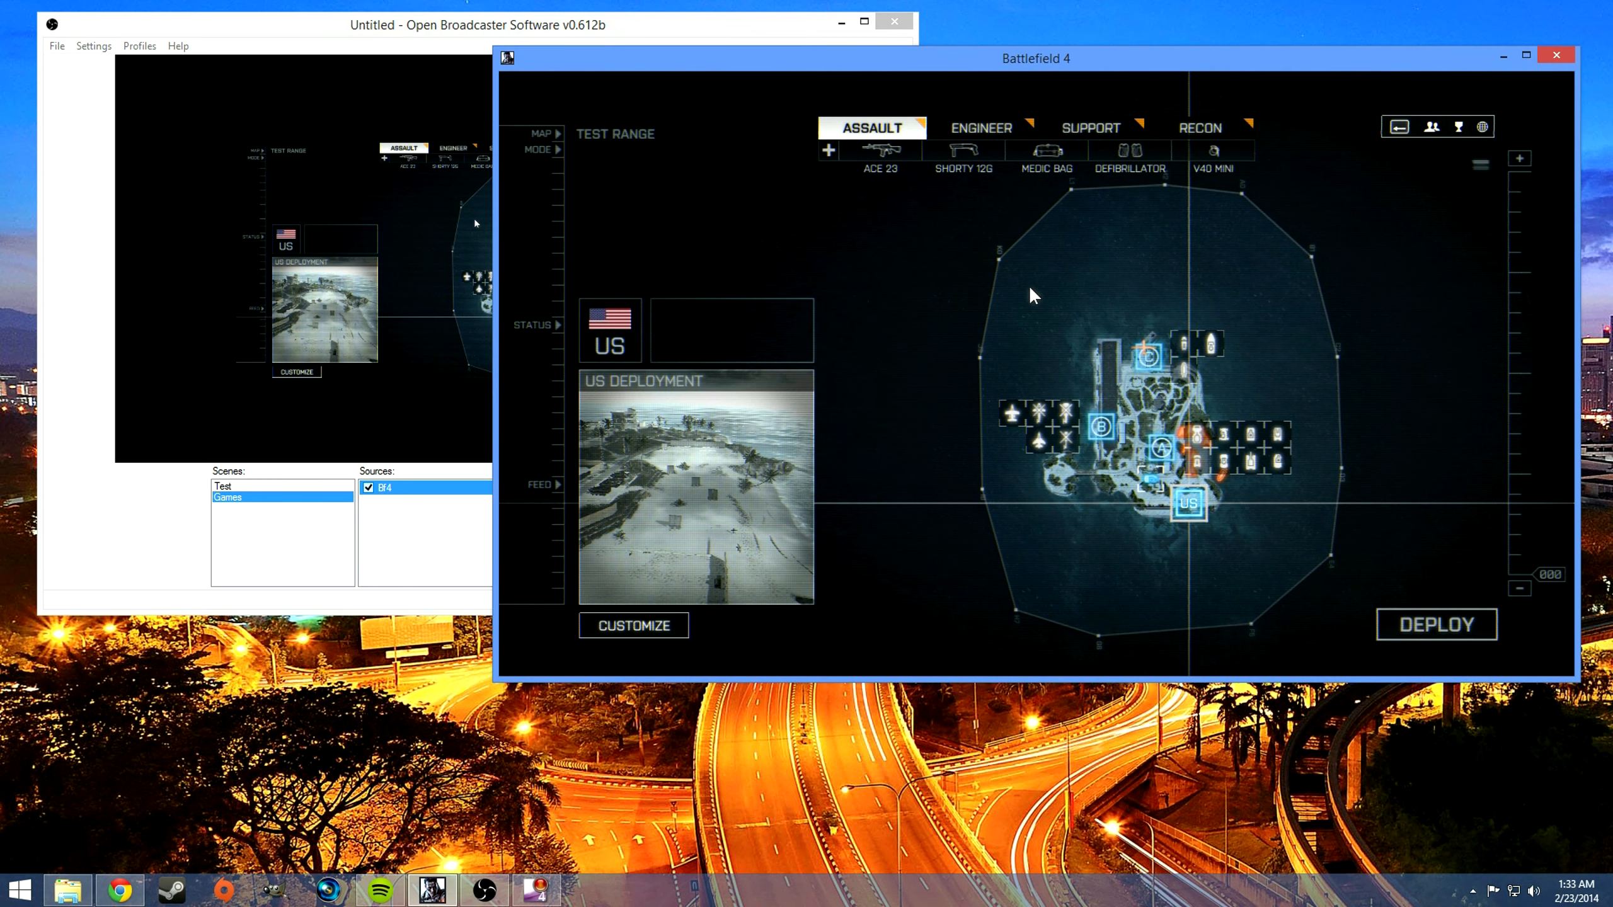
key(alt+Return)
key(alt+Return)
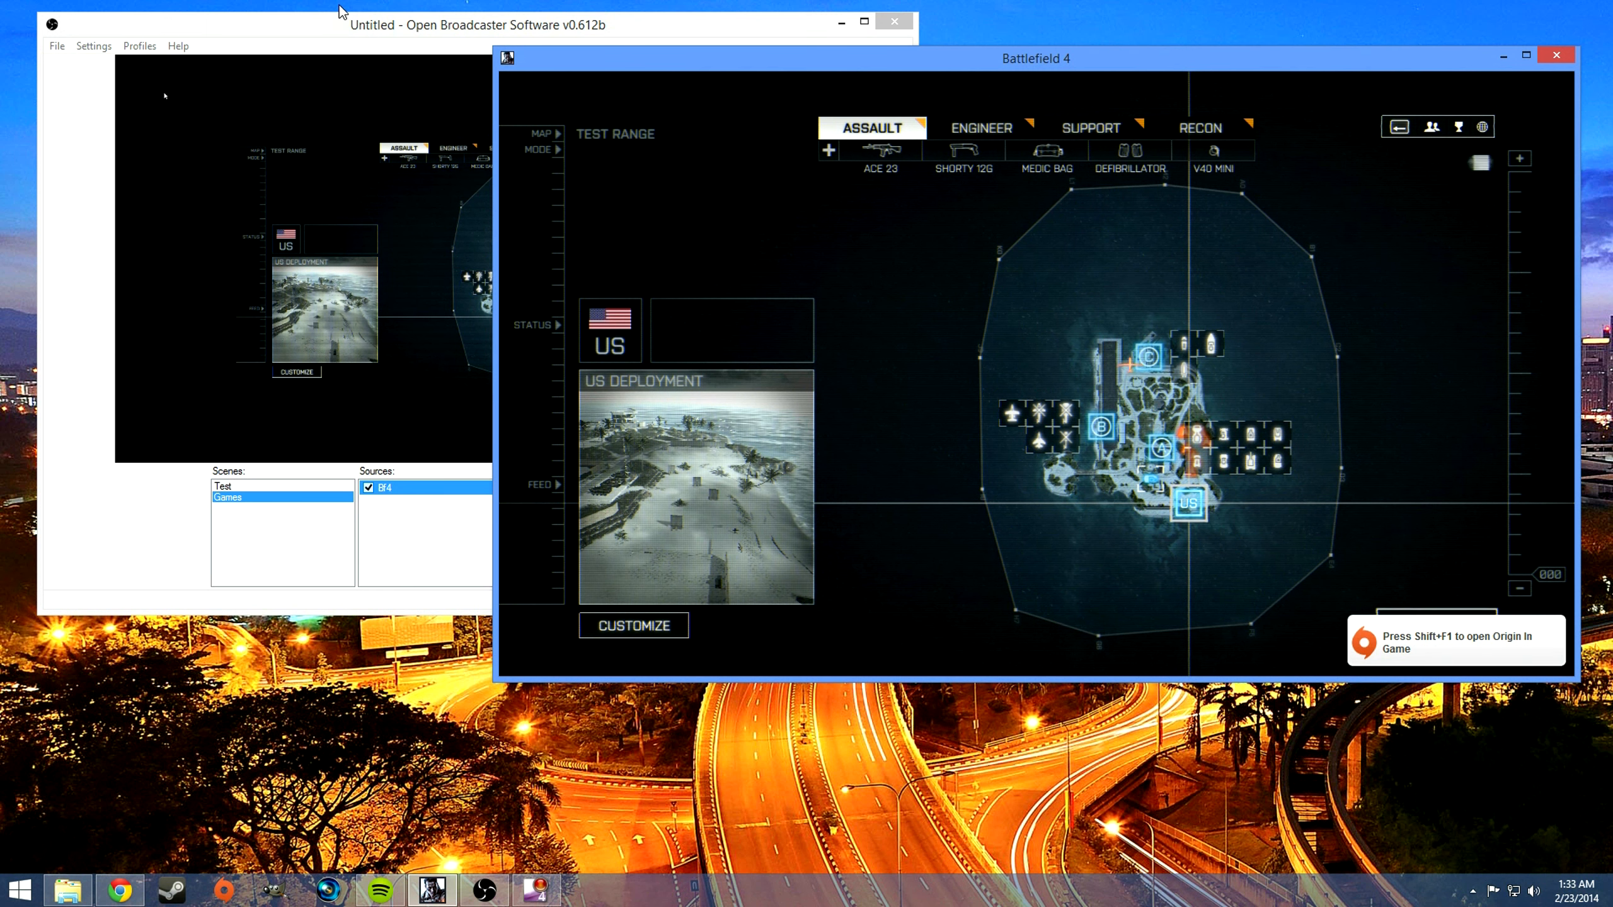
click(487, 275)
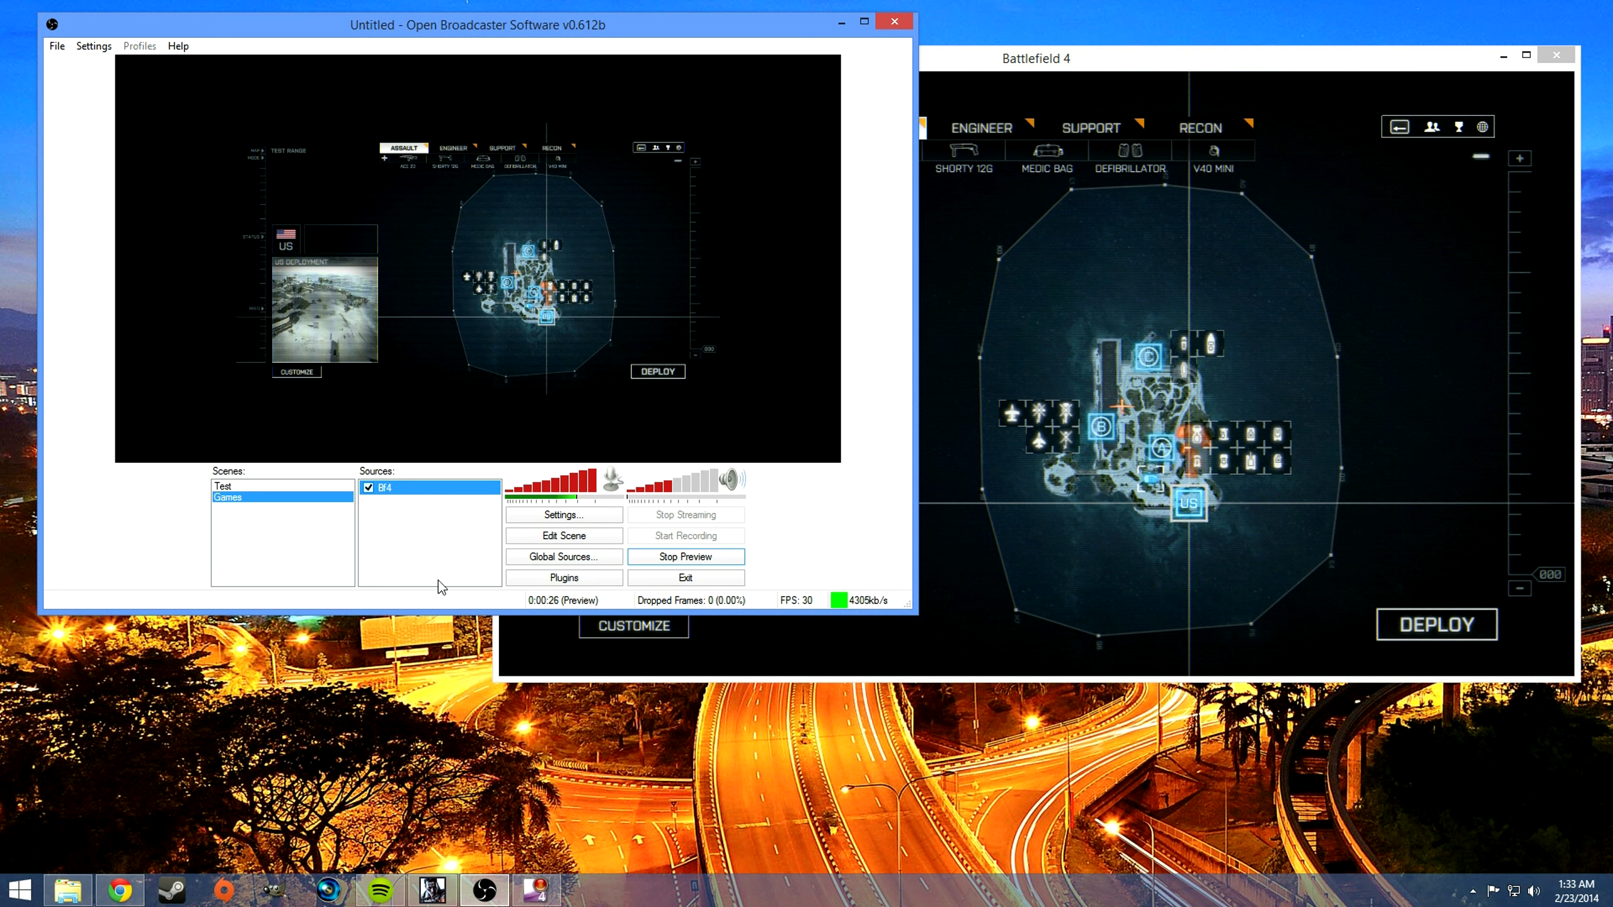
Step: Add a Video Capture Device source named webcam to the Games scene
right_click(411, 520)
mouse_move(447, 529)
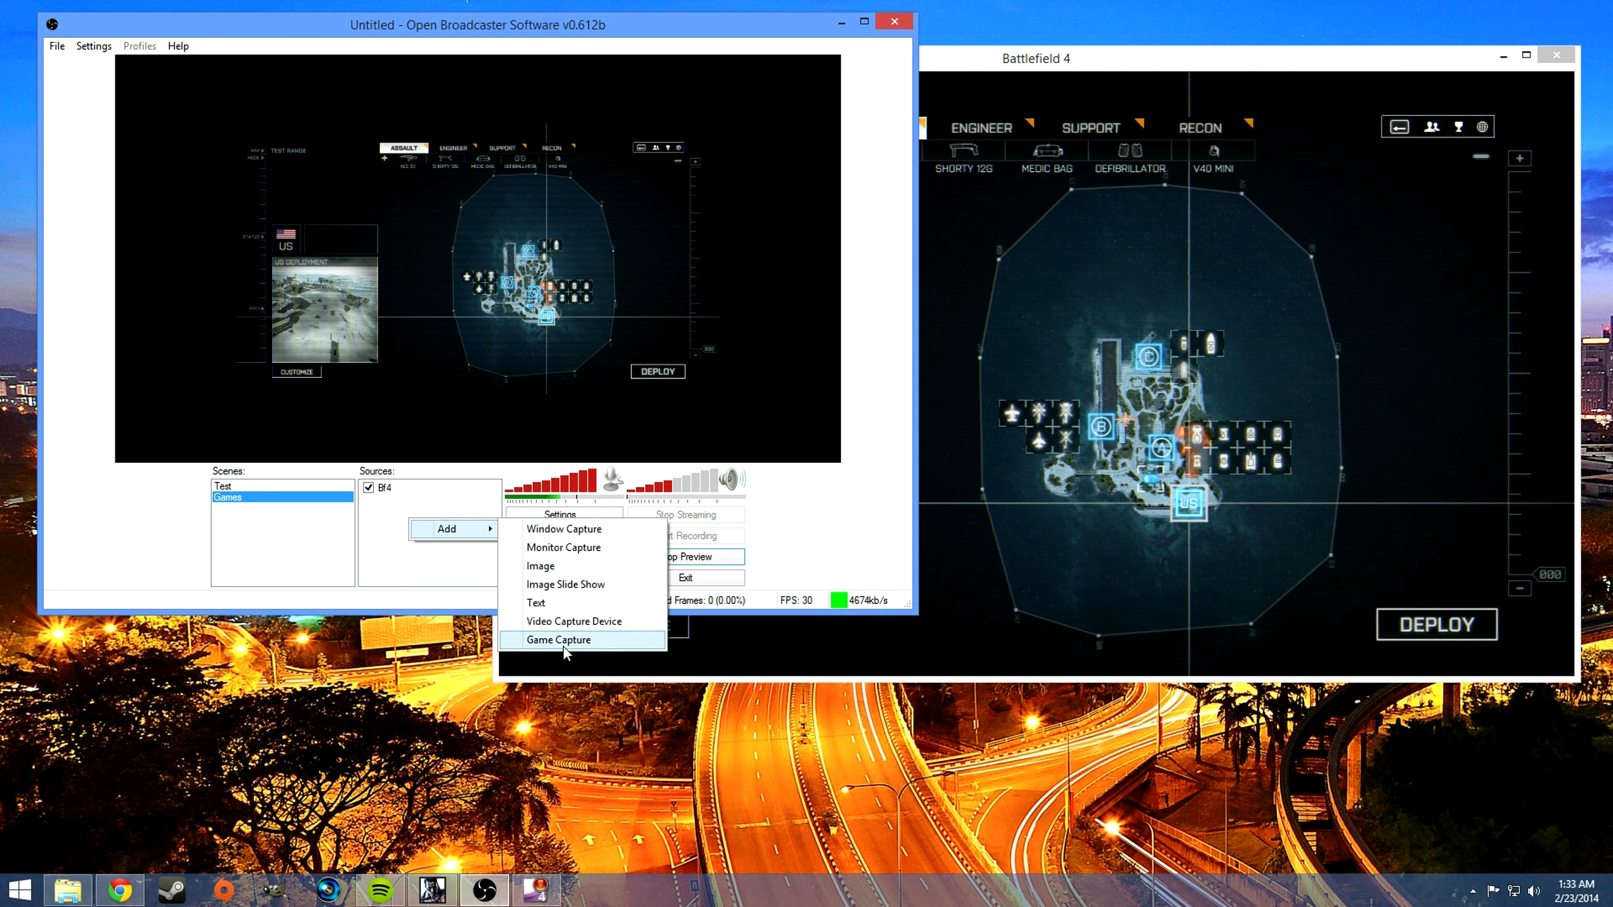
click(574, 620)
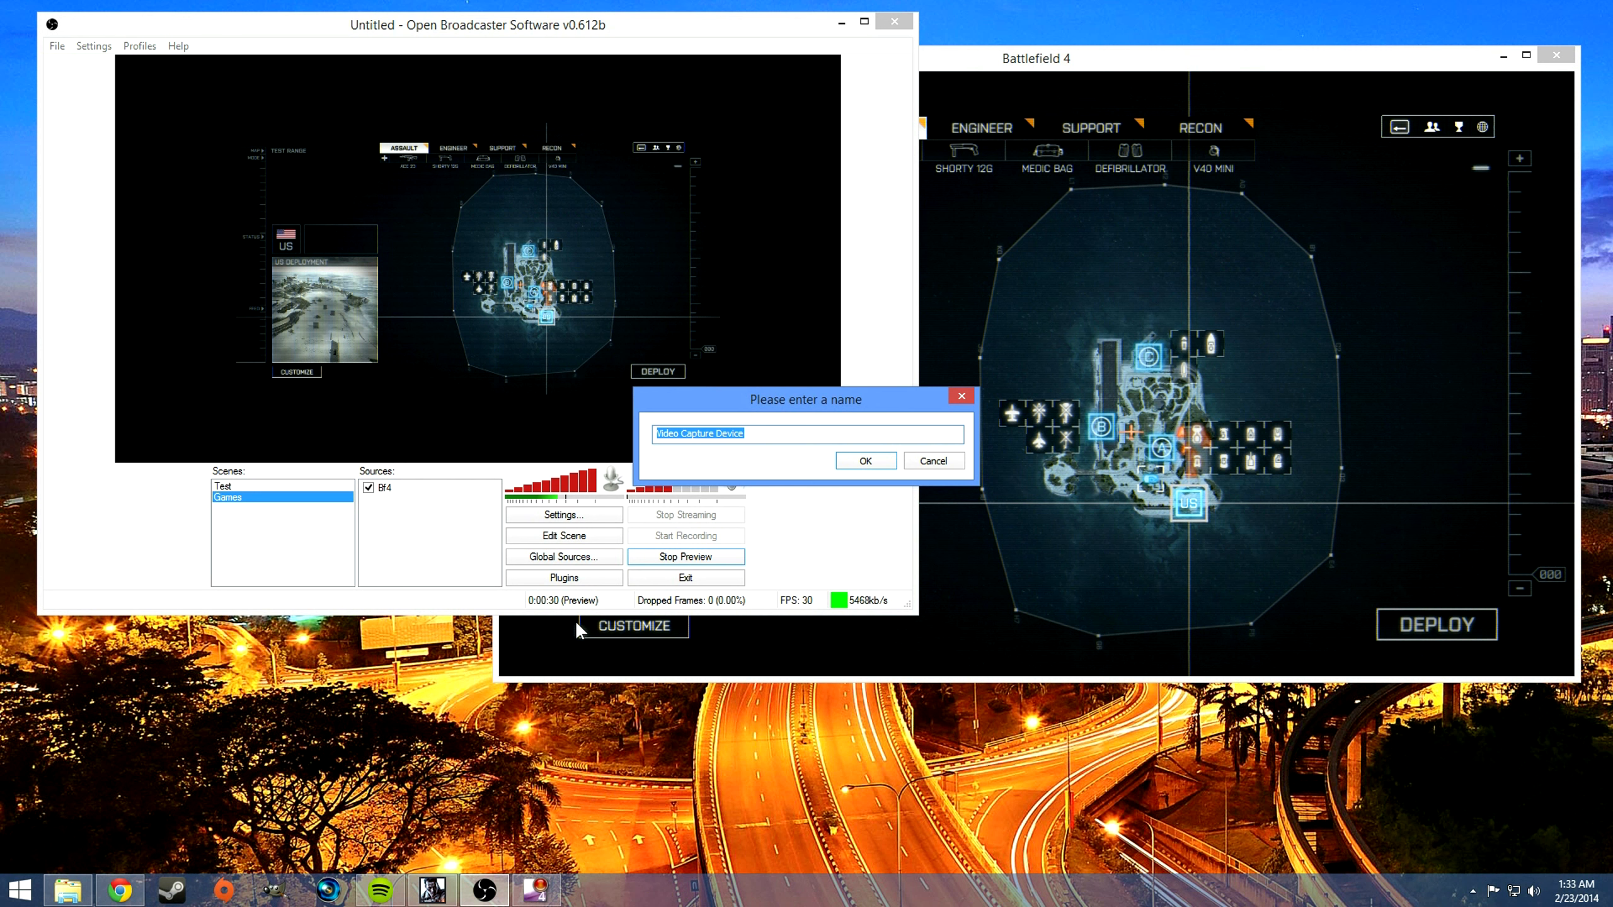
text(webcam)
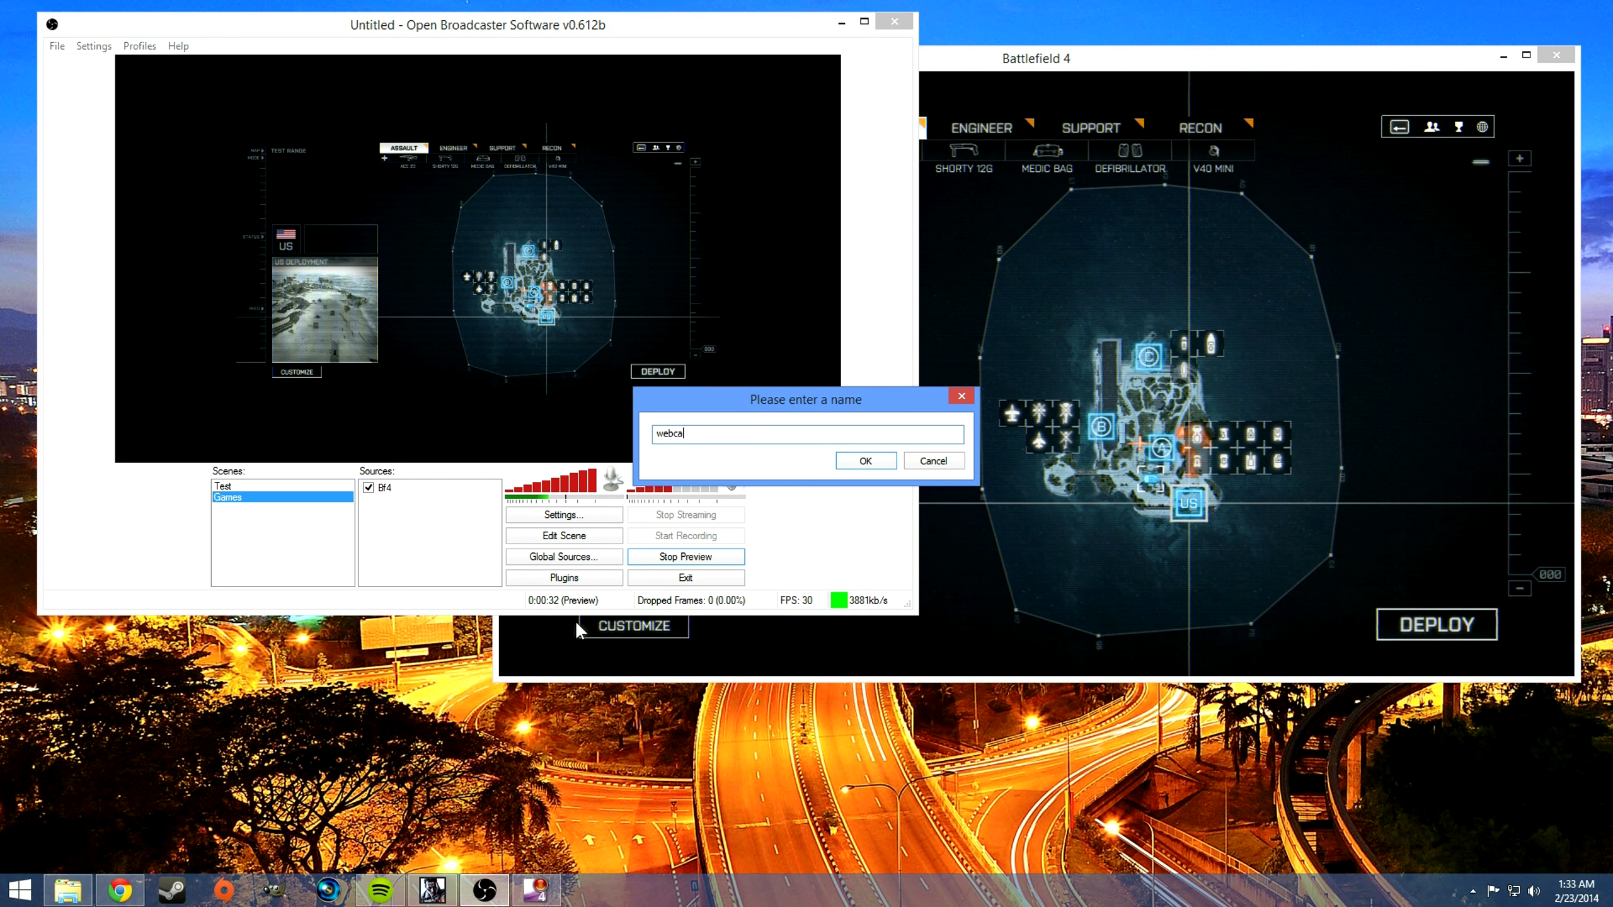
key(Return)
Step: Give the webcam source a custom resolution of 640x480 and accept the device settings
click(713, 365)
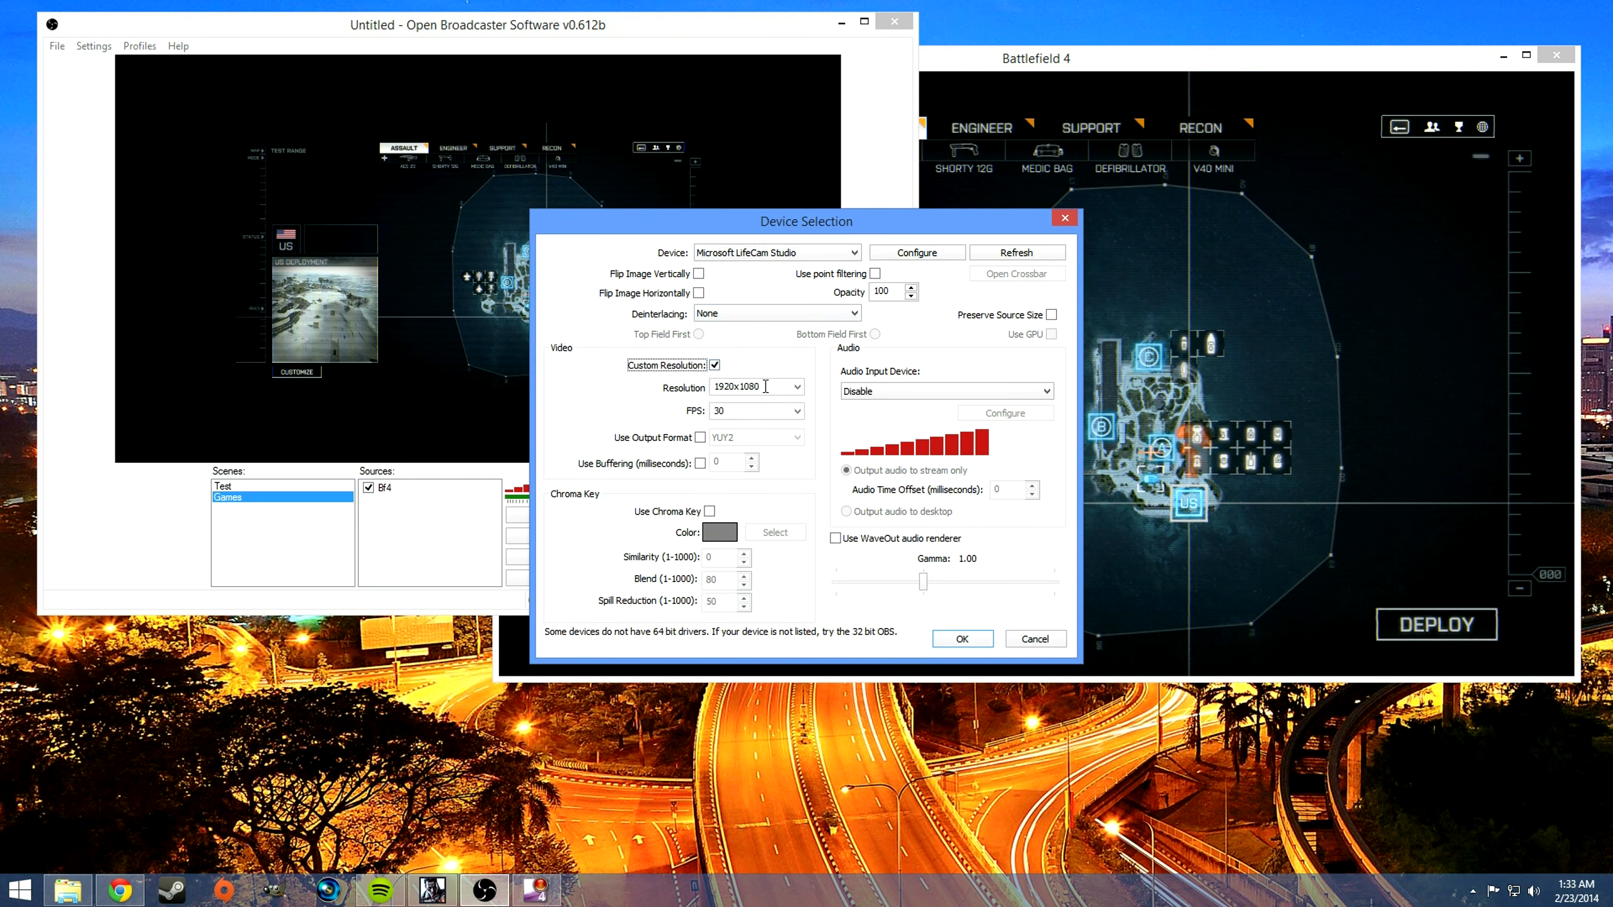
click(788, 387)
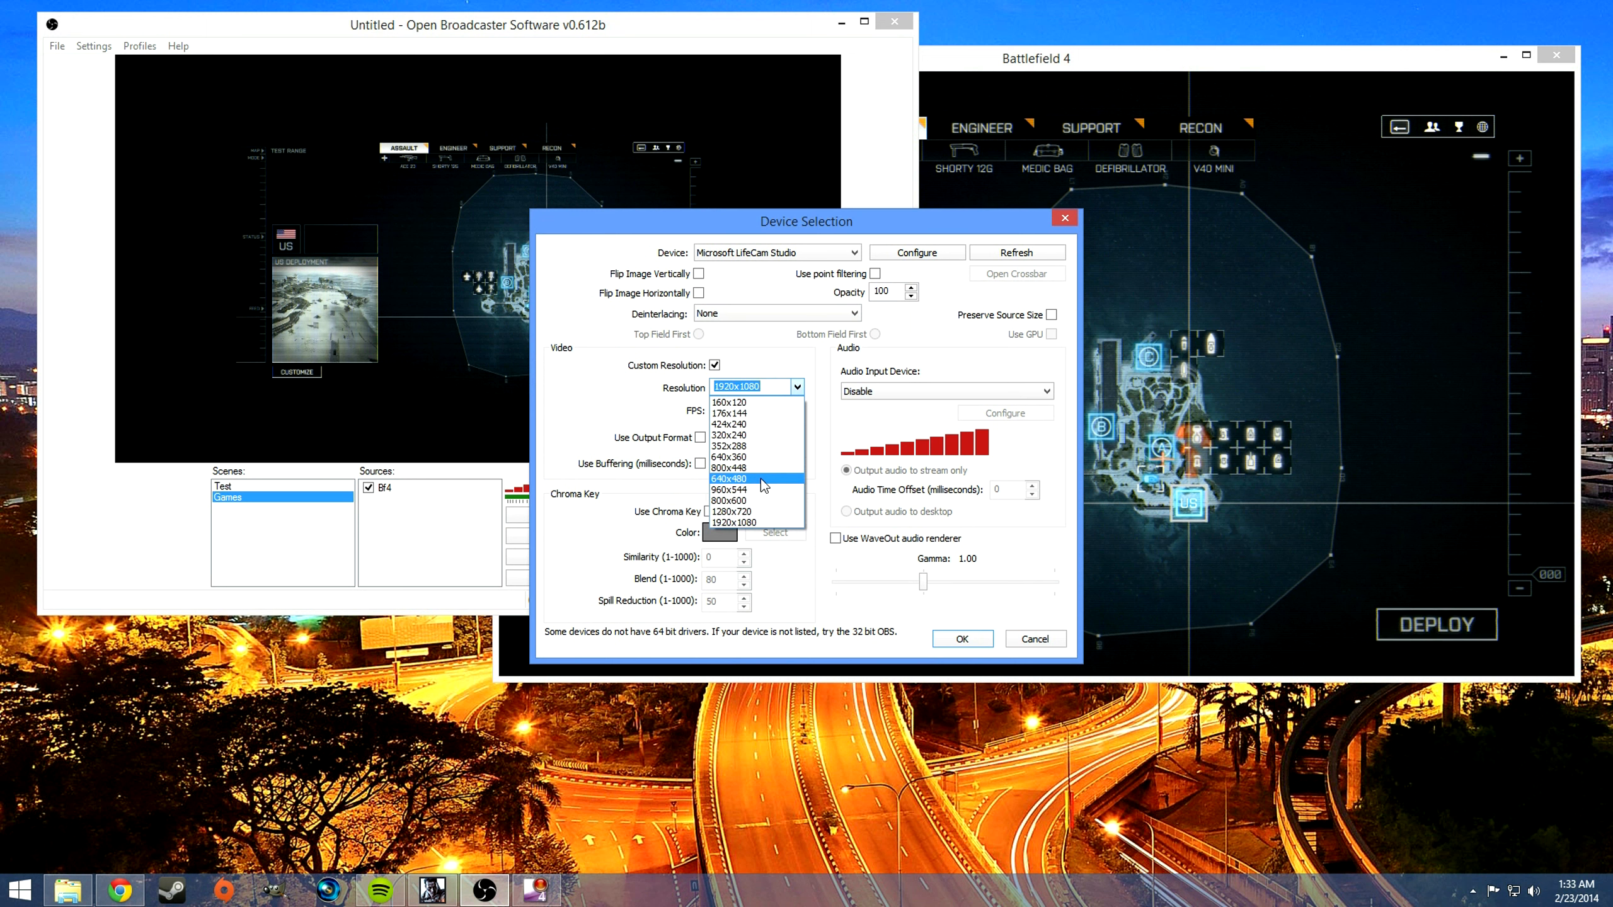
click(761, 479)
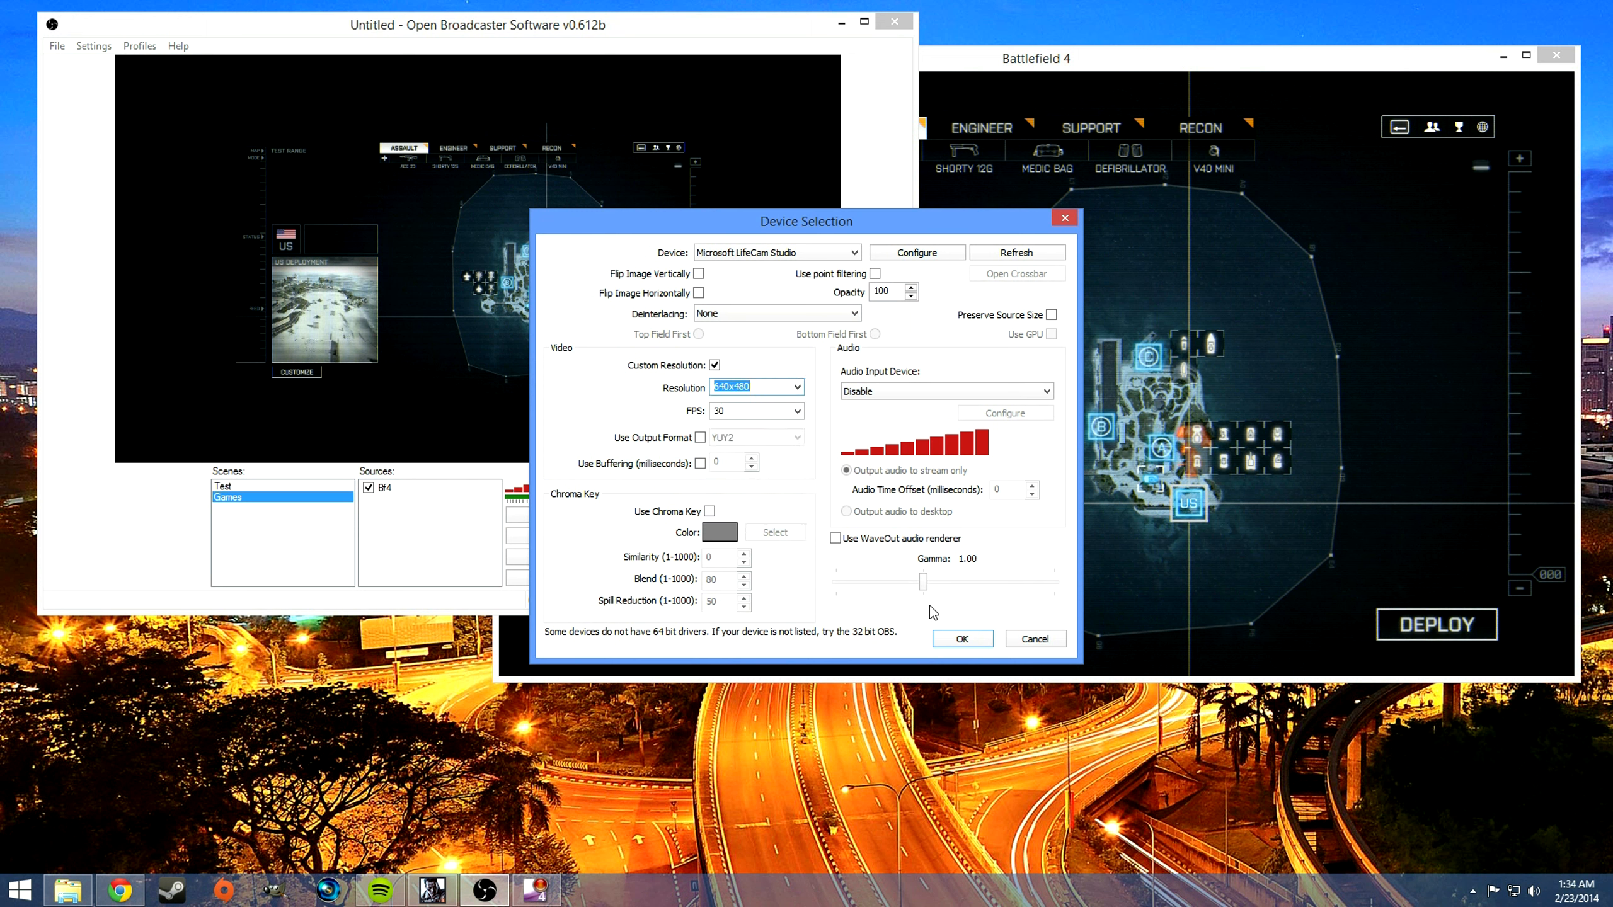
click(962, 638)
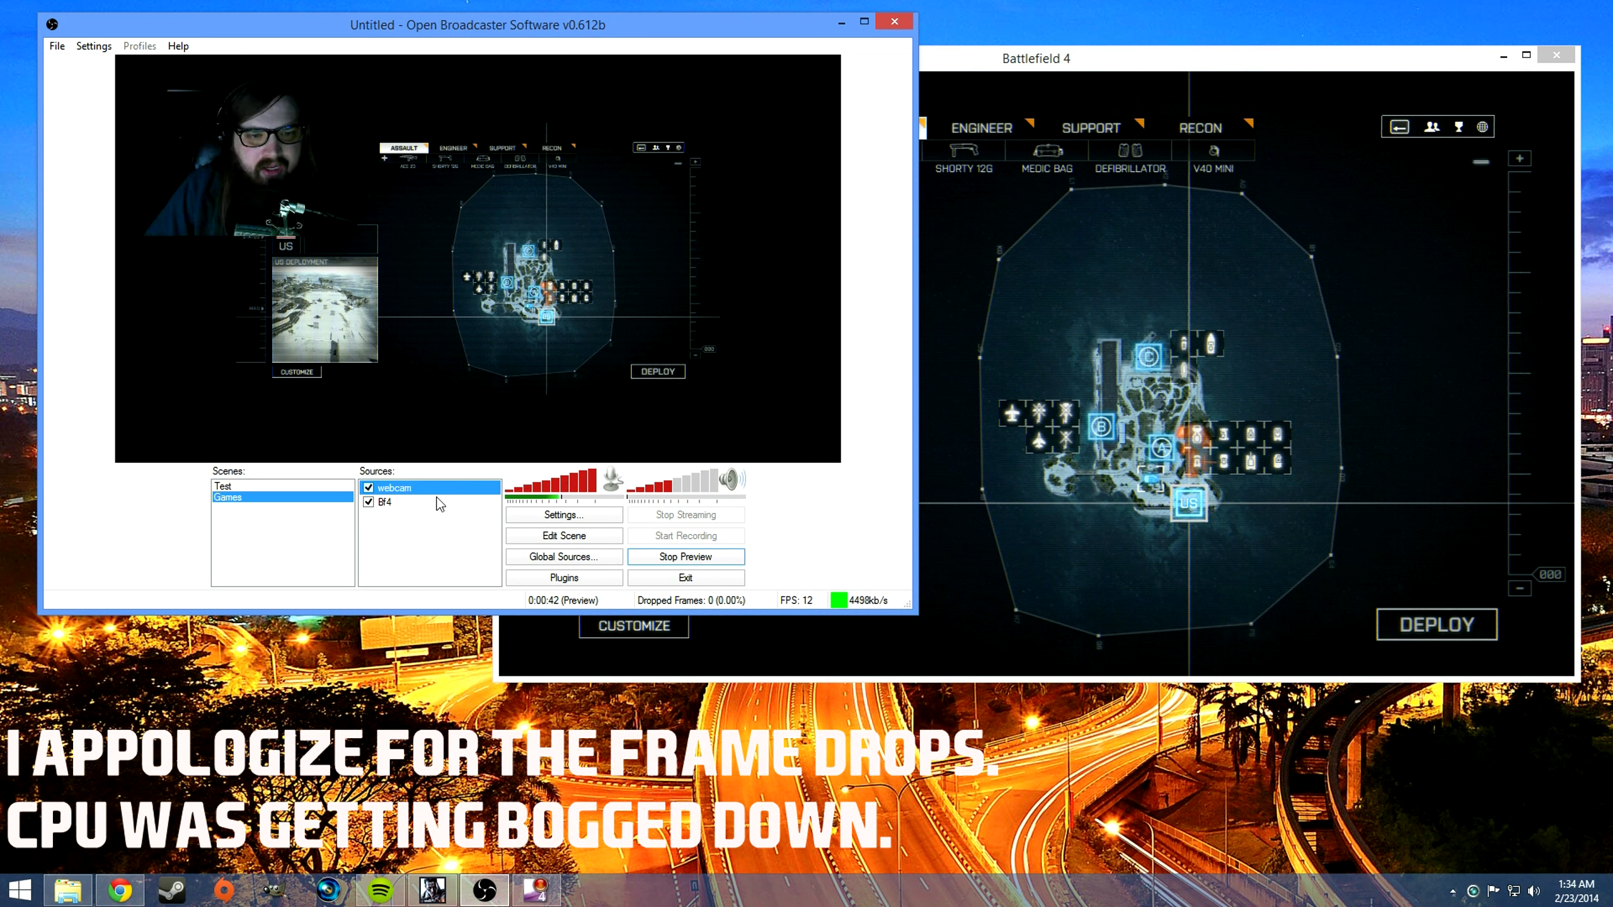
Step: Edit the scene to put the webcam overlay in the preview's lower-right corner, shrink it, and move it up along the right edge
click(581, 538)
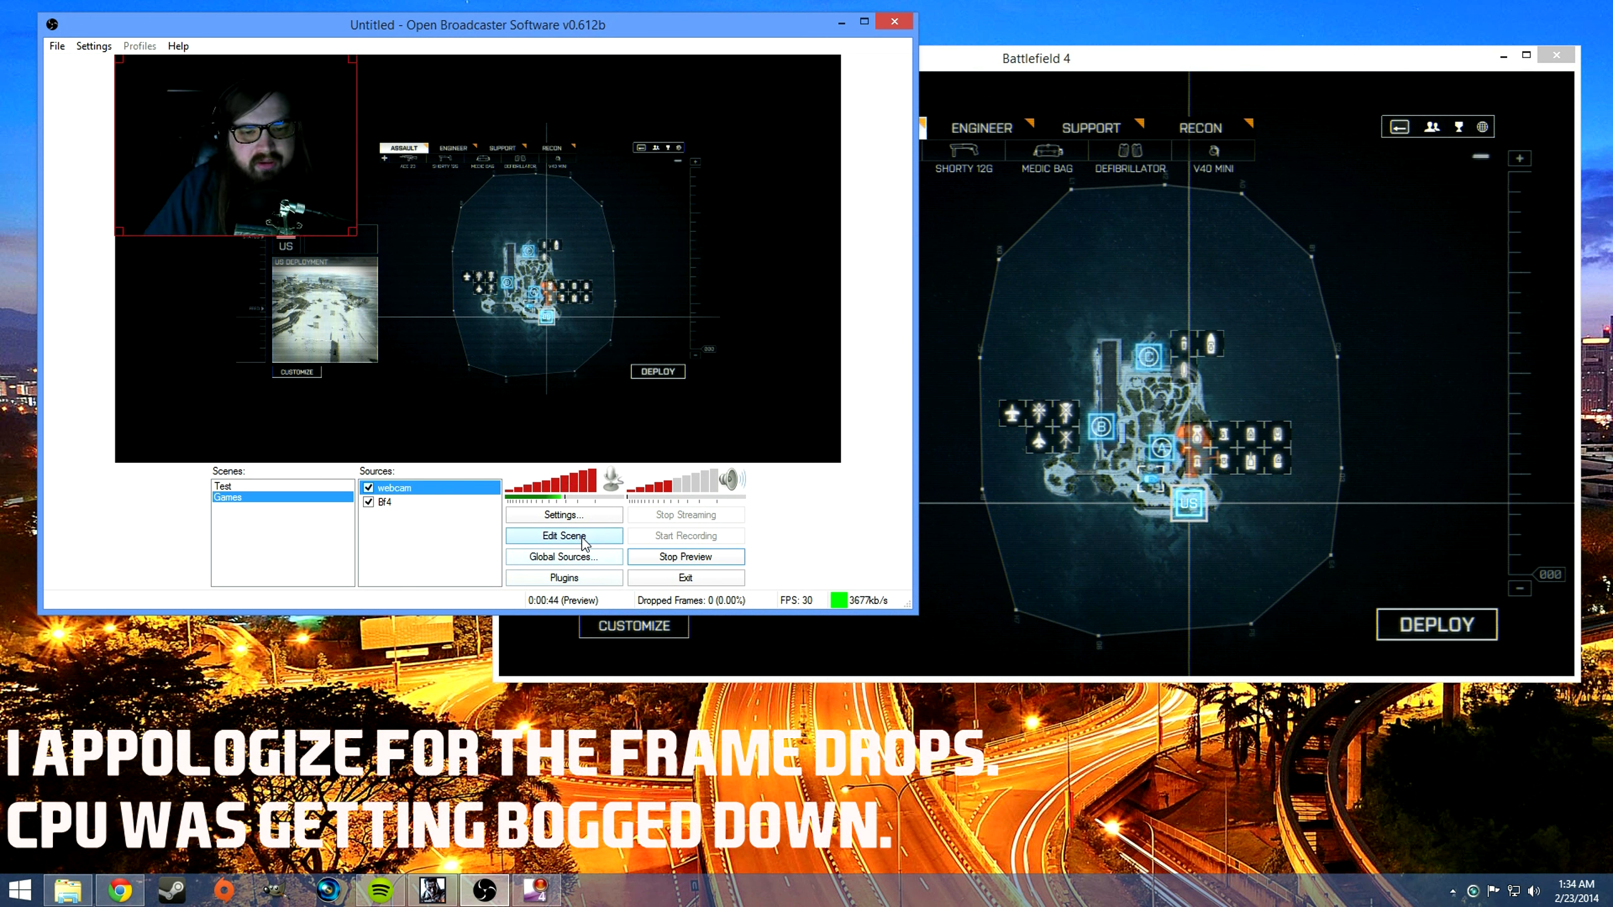
drag(254, 228, 715, 402)
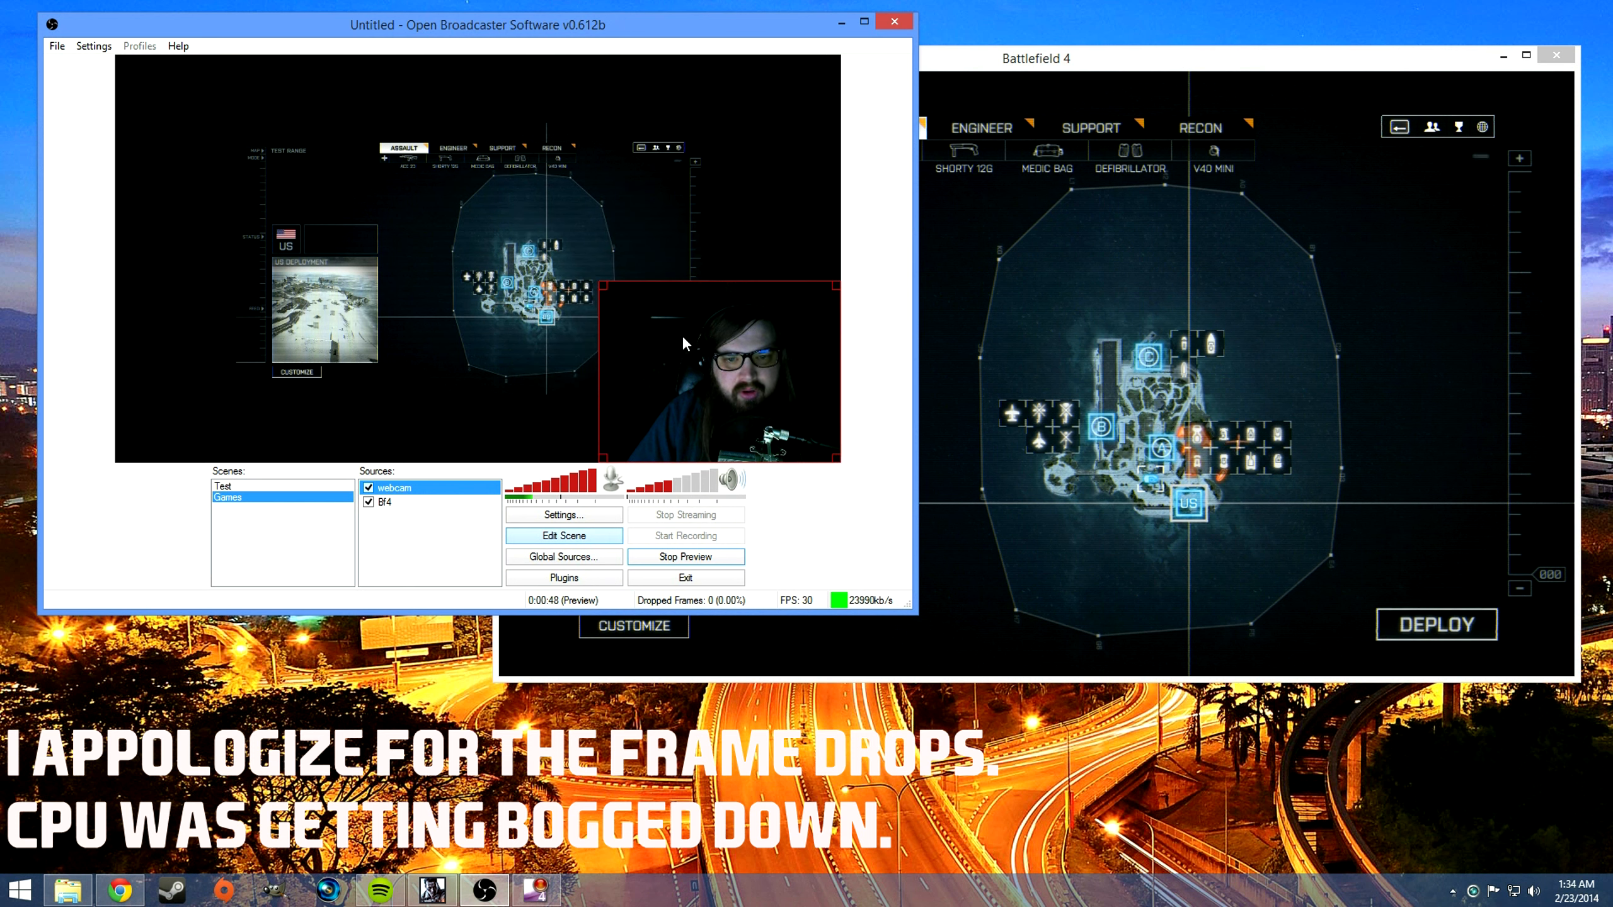
drag(607, 286, 699, 356)
drag(751, 418, 748, 136)
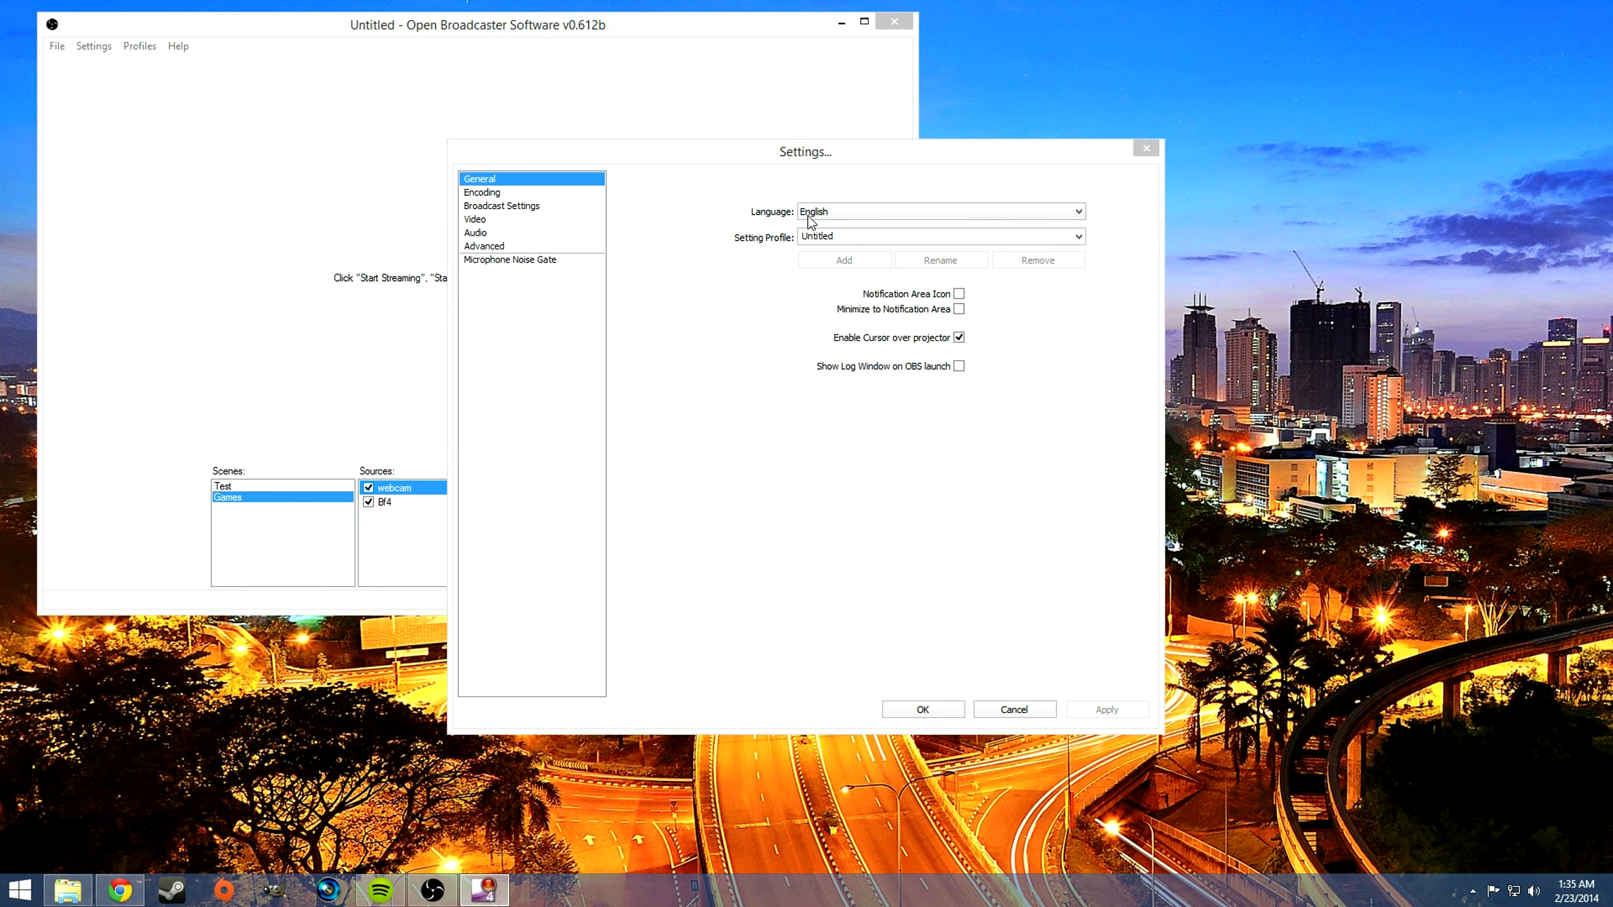
Step: Set the maximum video bitrate to 1000 kb/s in the encoding settings
drag(712, 151, 771, 135)
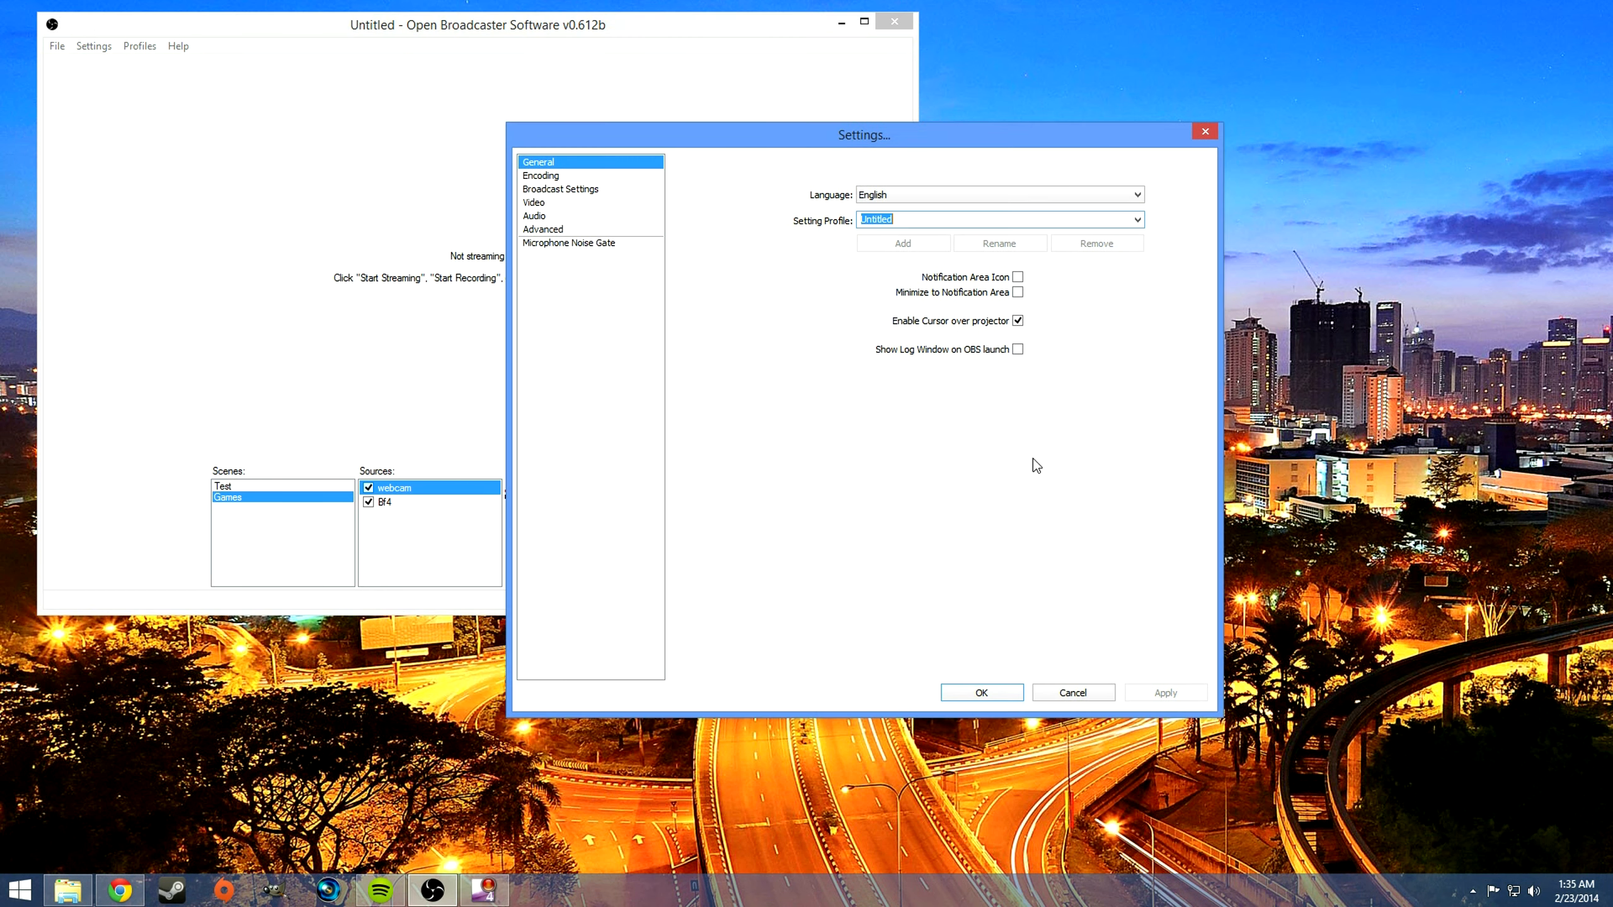
click(1109, 692)
click(543, 515)
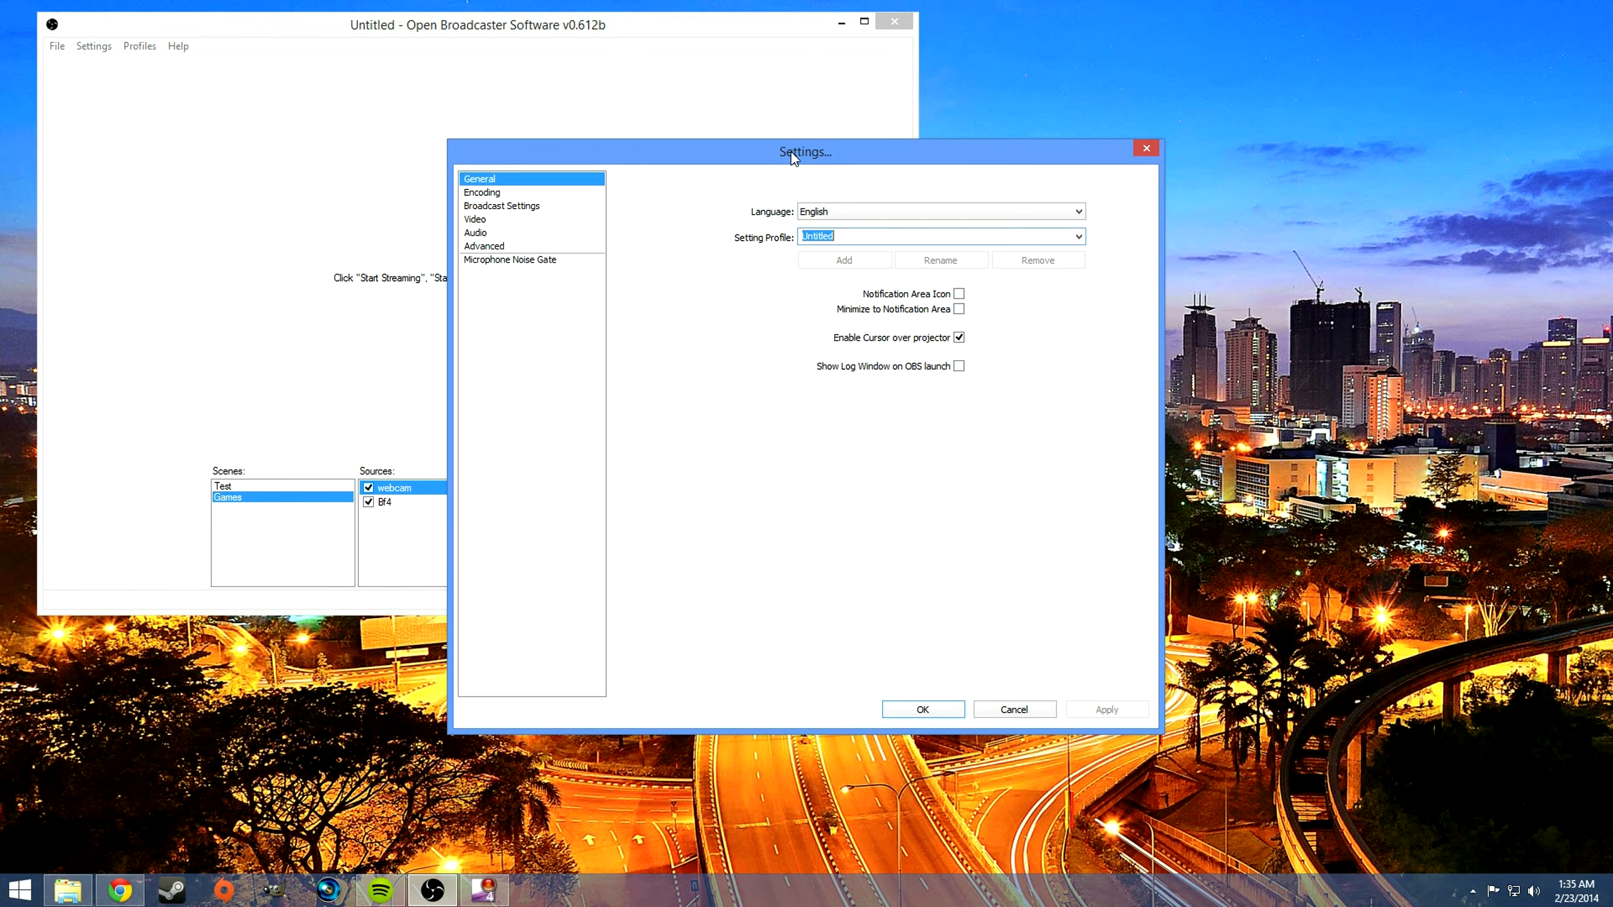
drag(792, 157, 838, 140)
click(528, 176)
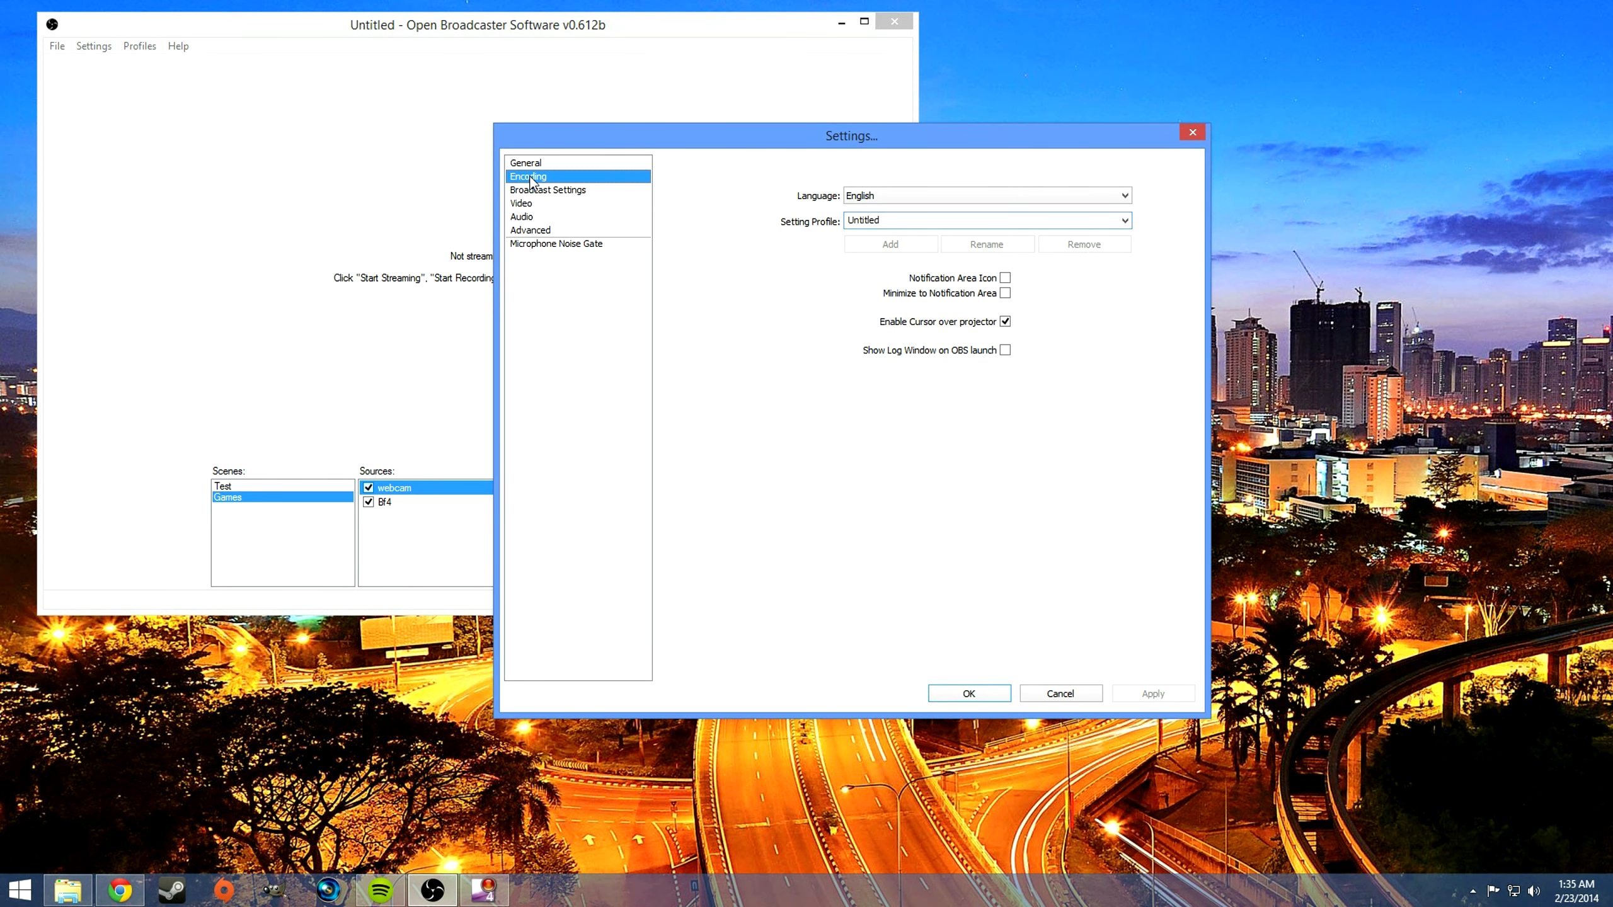
drag(676, 141, 569, 112)
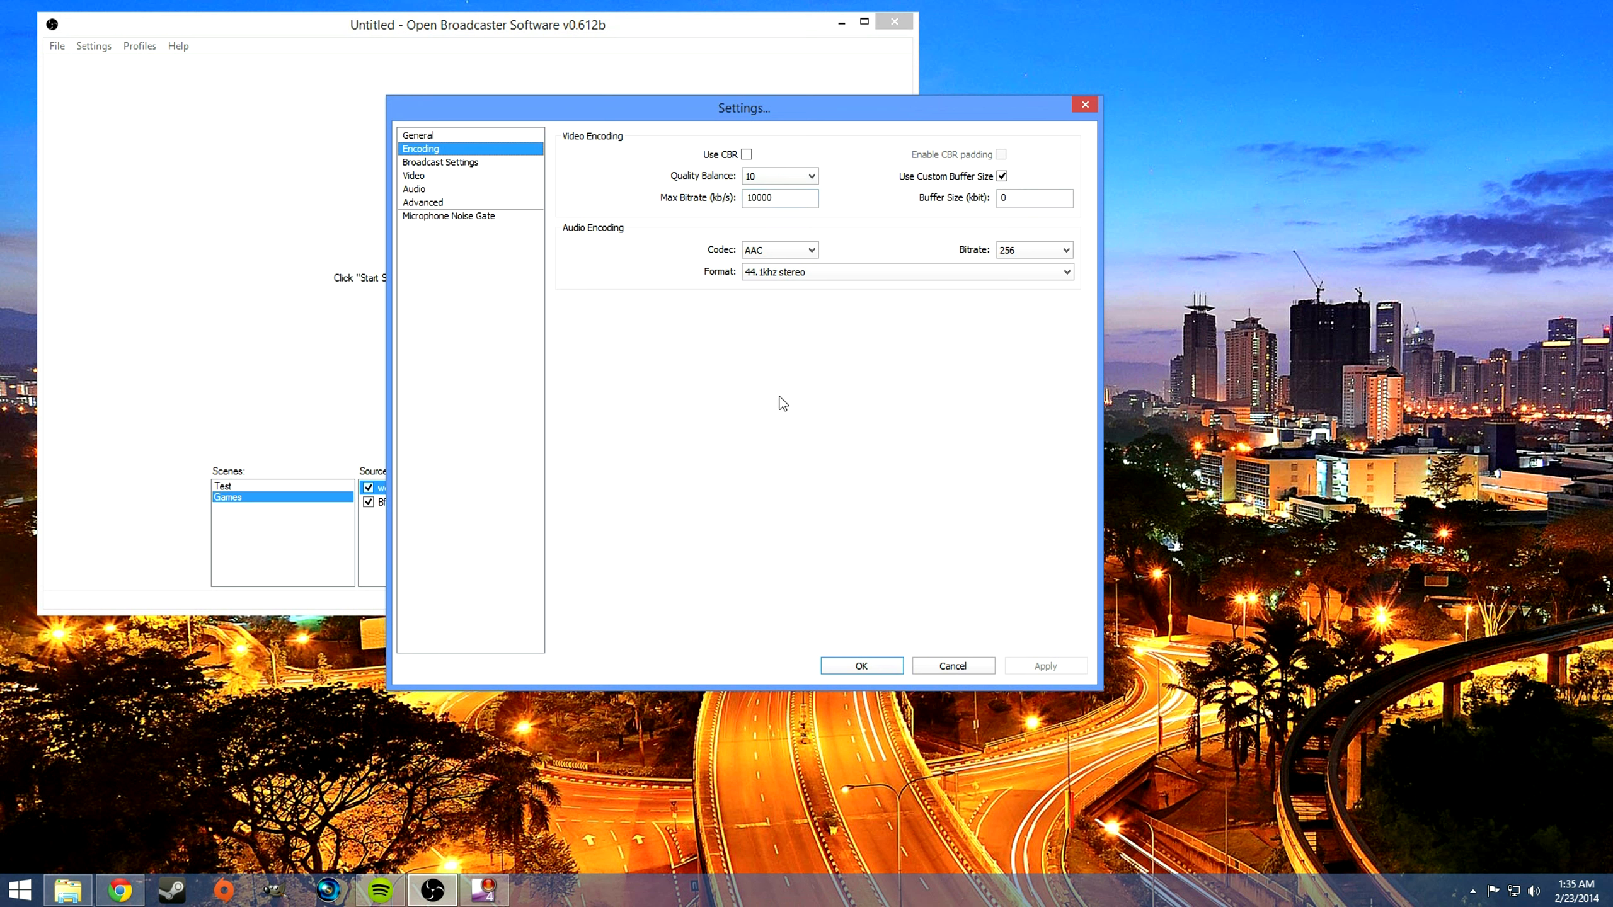
click(773, 199)
key(BackSpace)
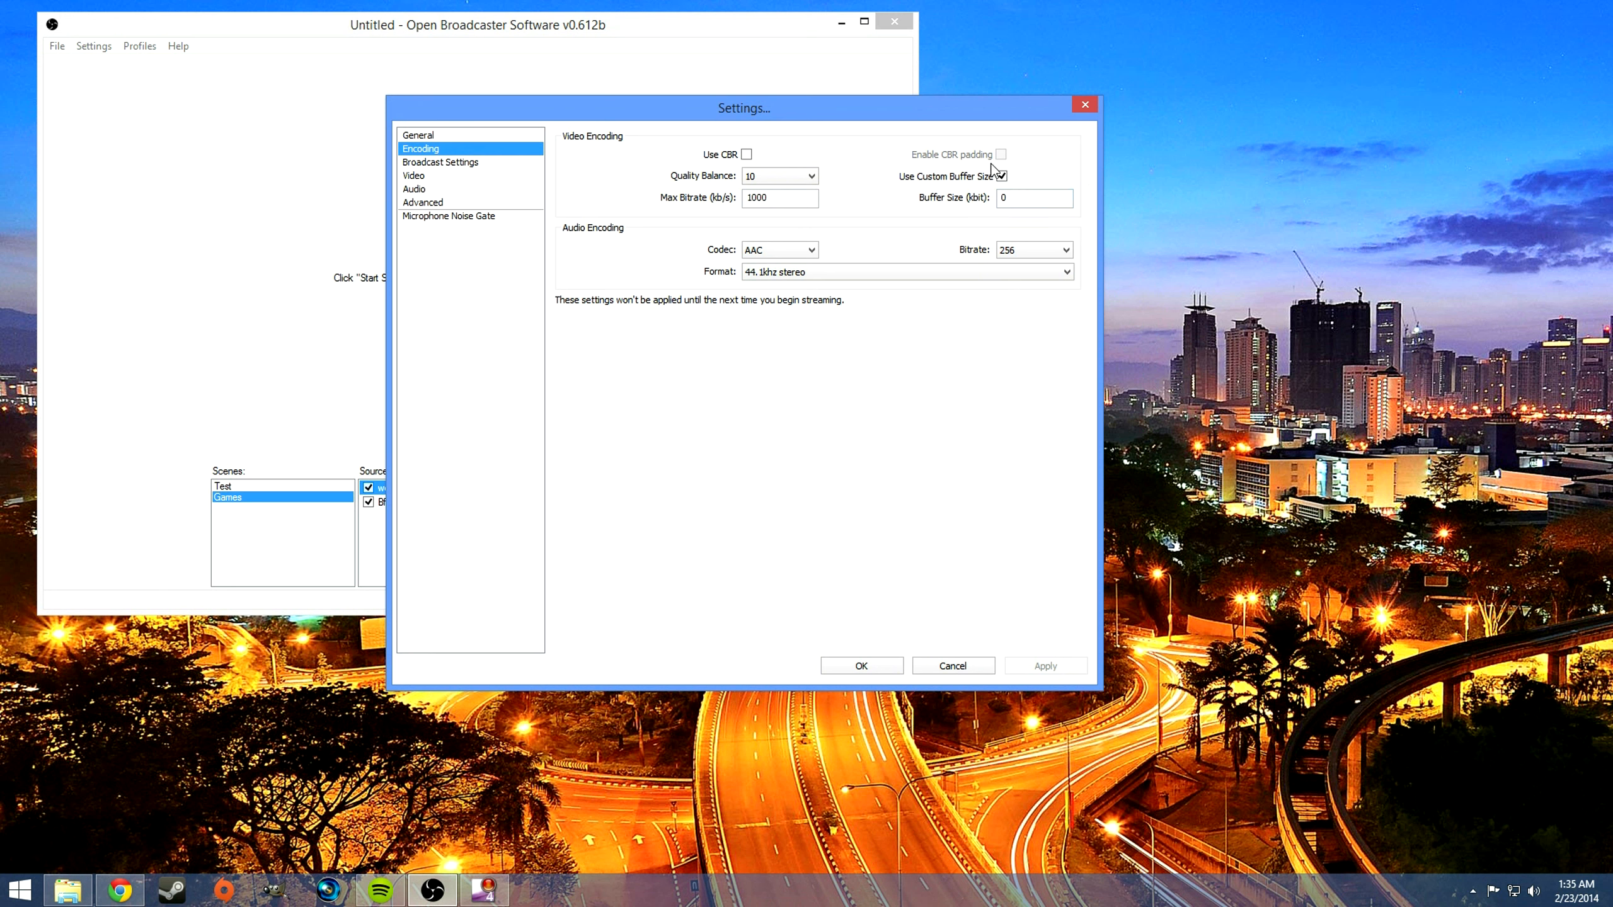
key(Tab)
click(785, 198)
Step: In the broadcast settings, choose File Output Only as the mode and highlight the recording's file path
click(507, 162)
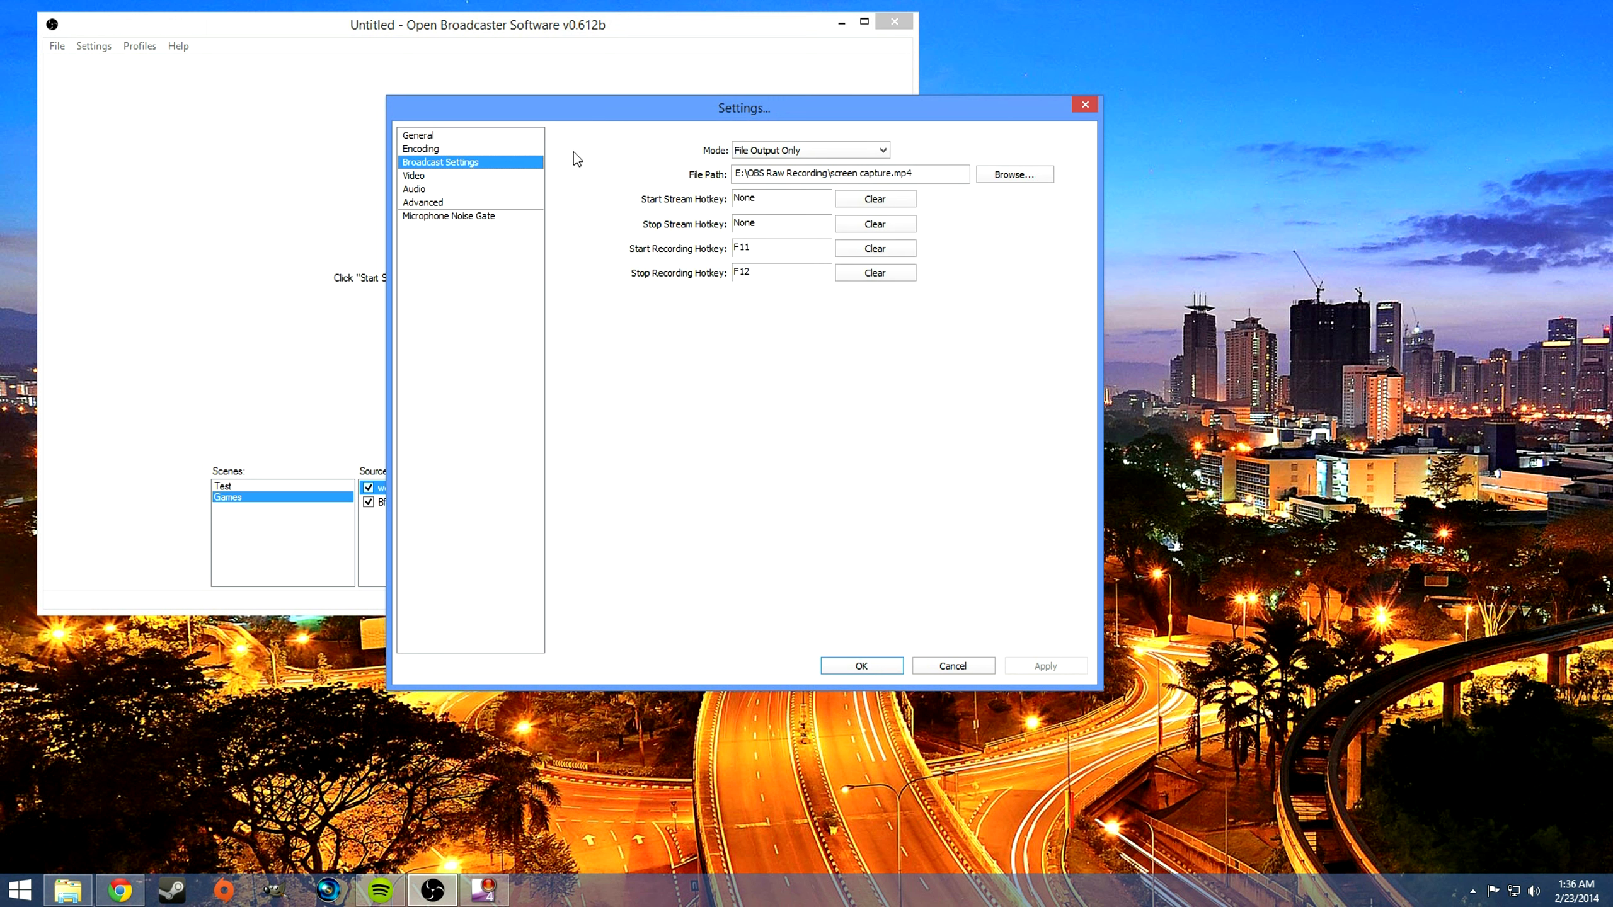
click(876, 154)
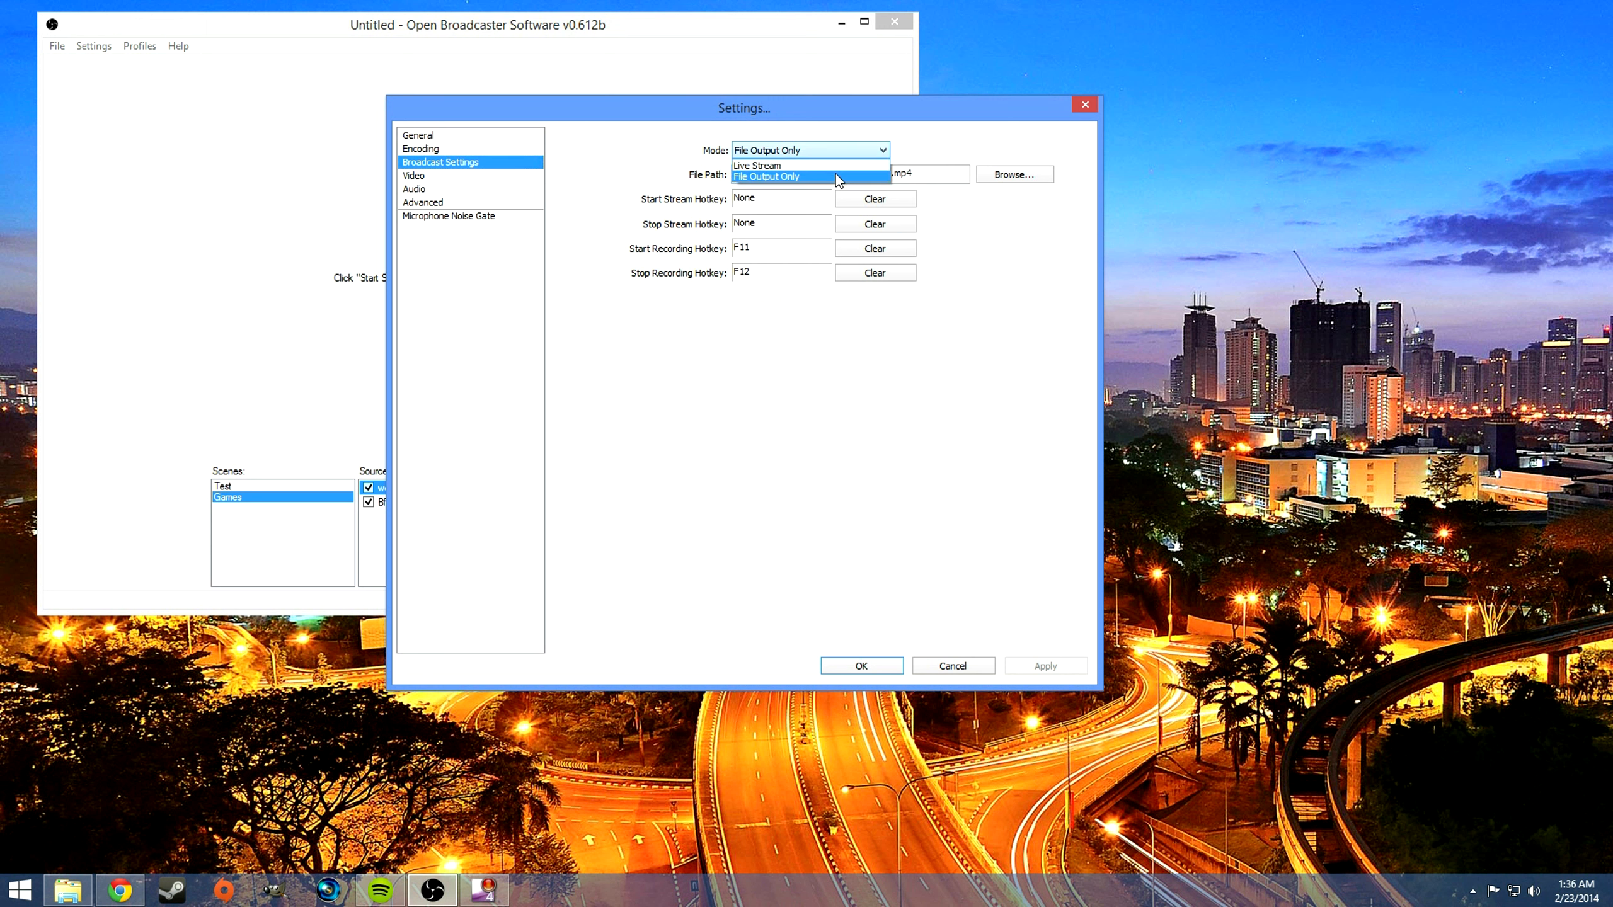
click(923, 149)
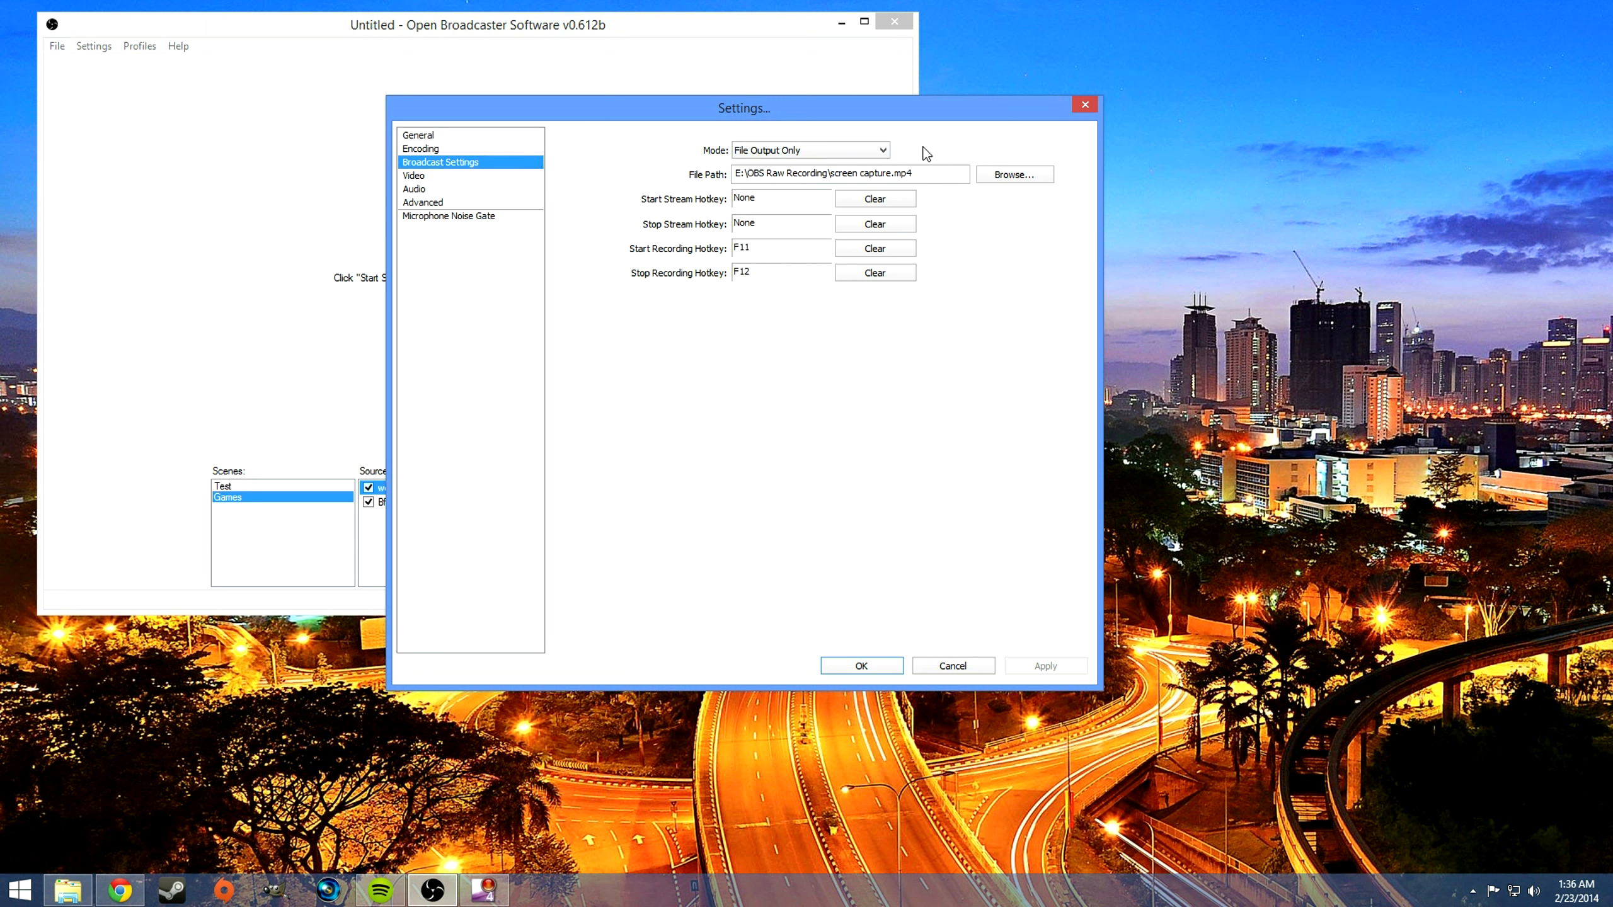
click(855, 150)
click(845, 165)
click(844, 150)
click(825, 172)
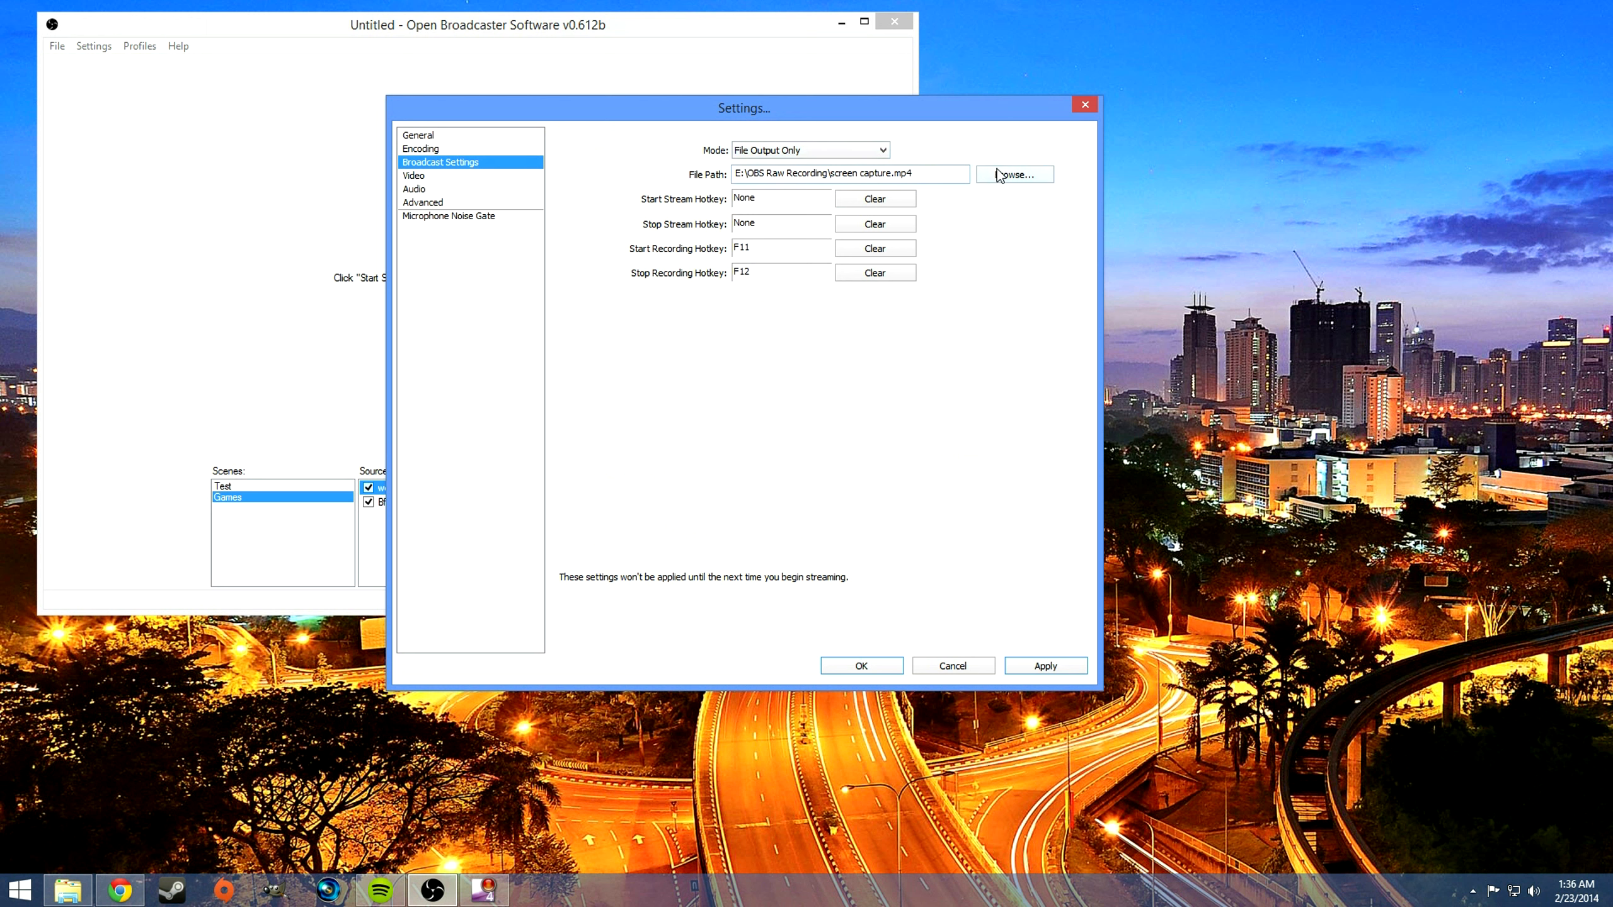
drag(913, 173, 715, 168)
click(957, 174)
Step: In the video settings, try a 1.50 (1280x720) resolution downscale and return it to None (1920x1080)
click(438, 176)
click(740, 497)
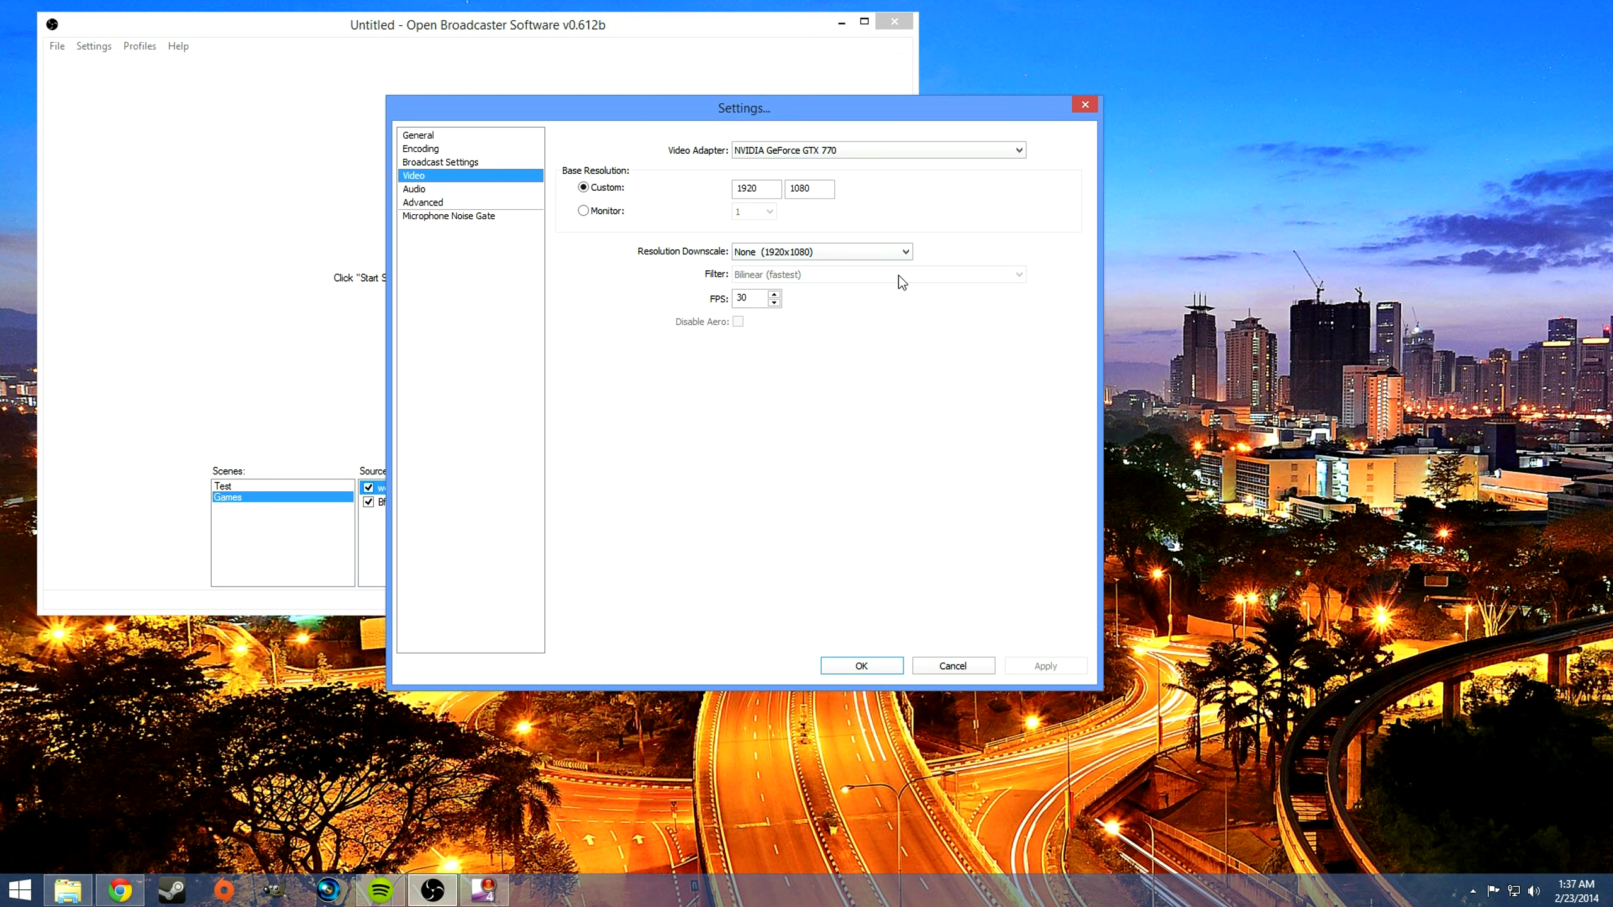
click(902, 251)
click(870, 288)
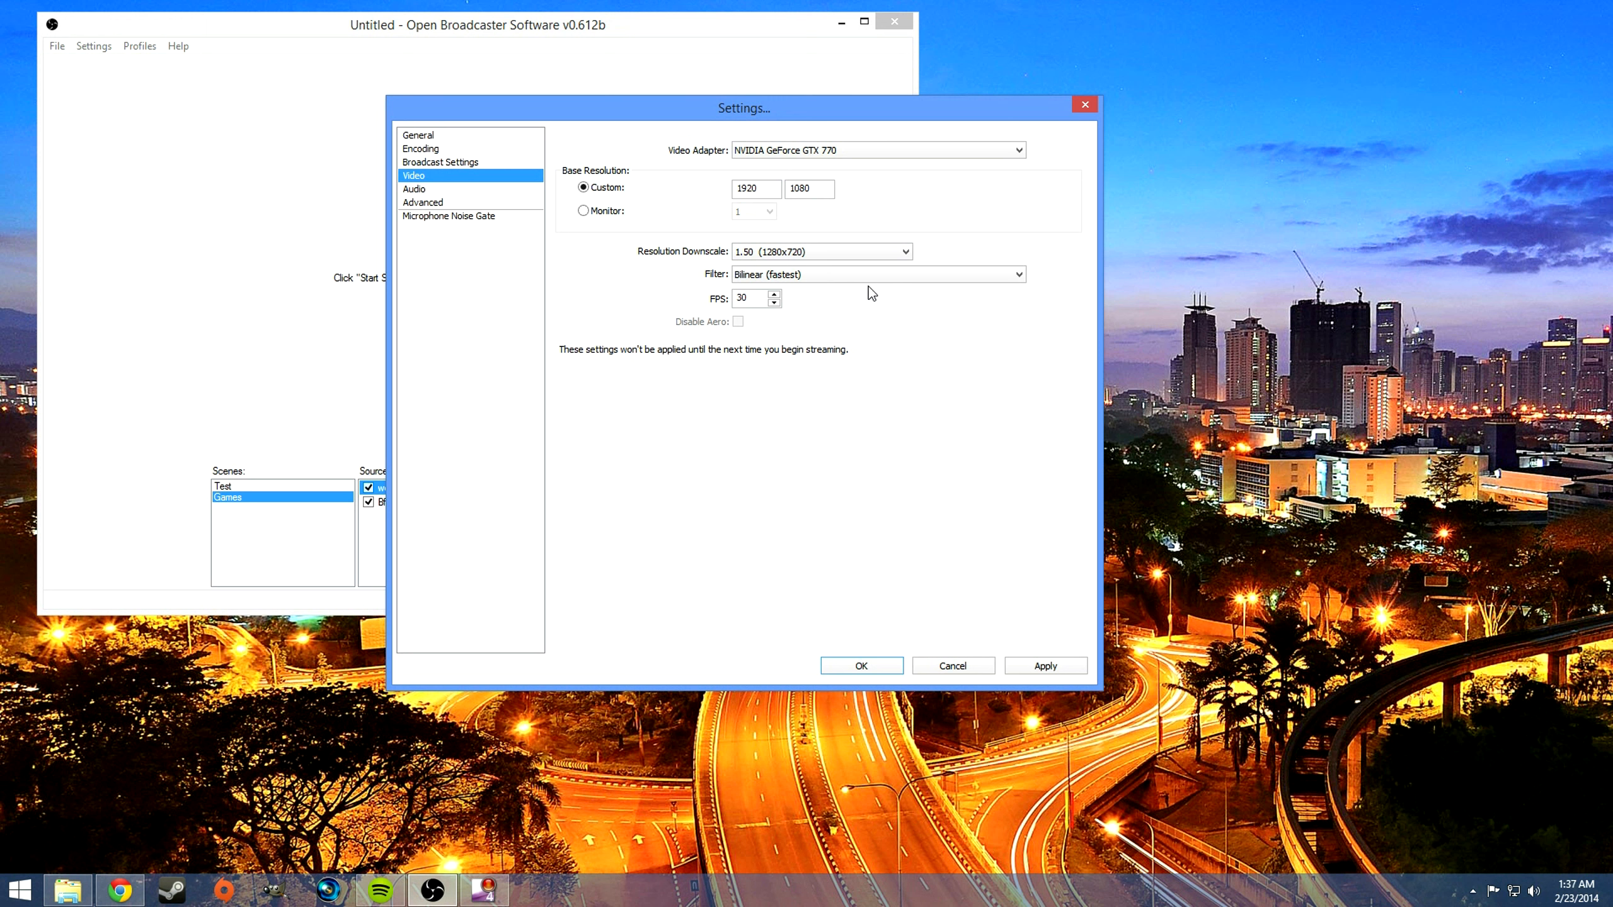
click(790, 252)
click(783, 265)
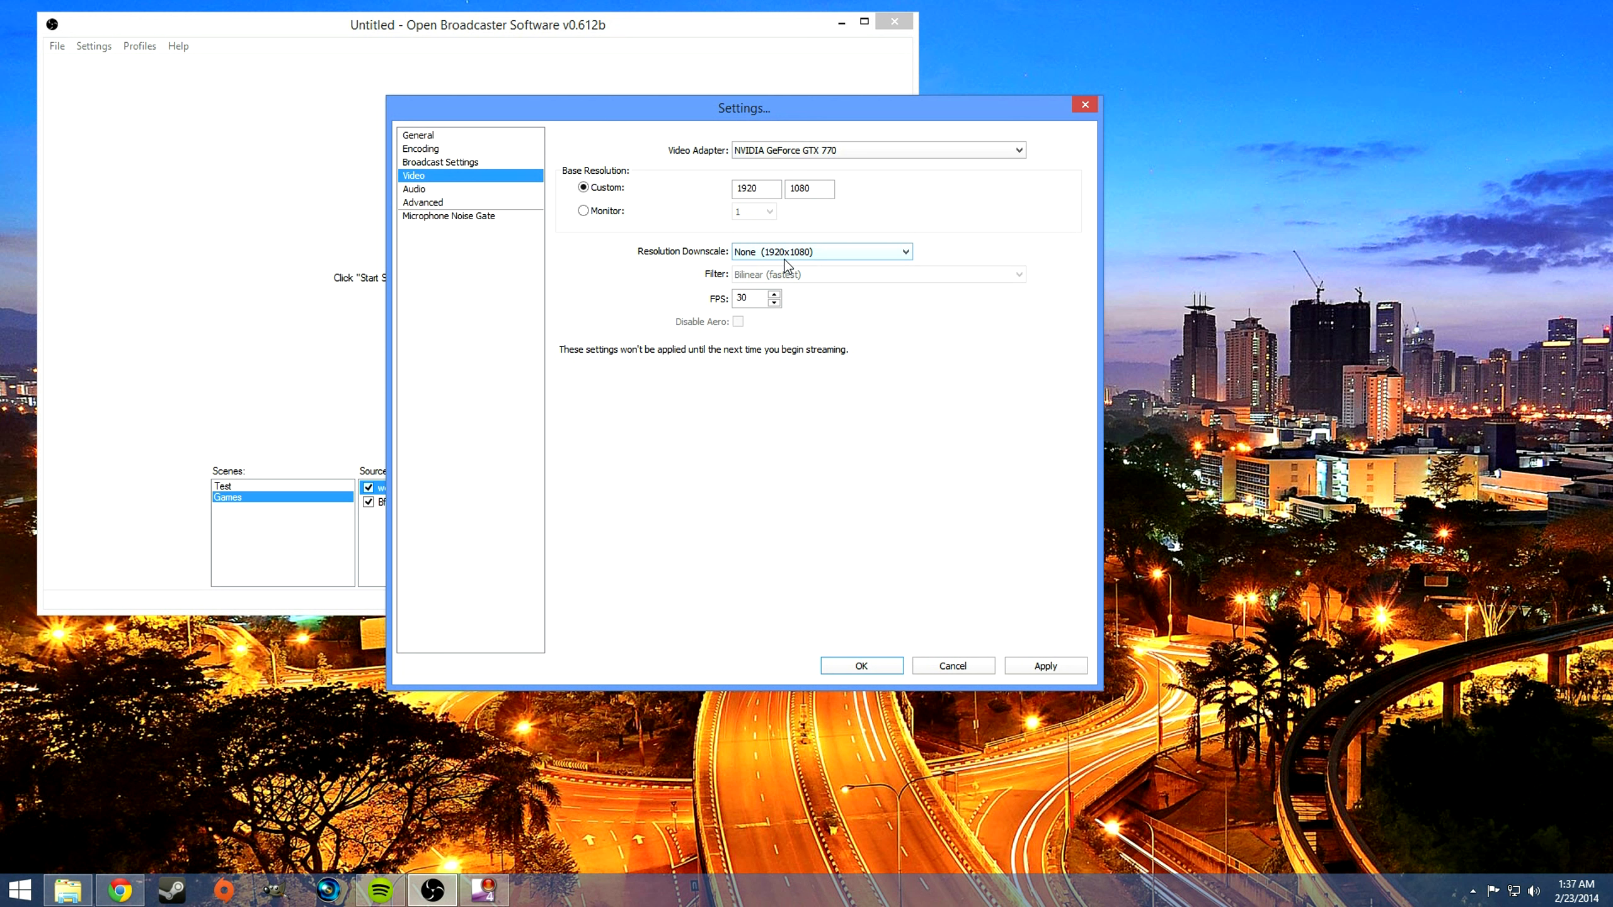
key(Tab)
Step: Save the video changes and select Line 1/2 (Digidesign Mbox 2 Mini Audio) as the microphone/auxiliary audio device
click(455, 189)
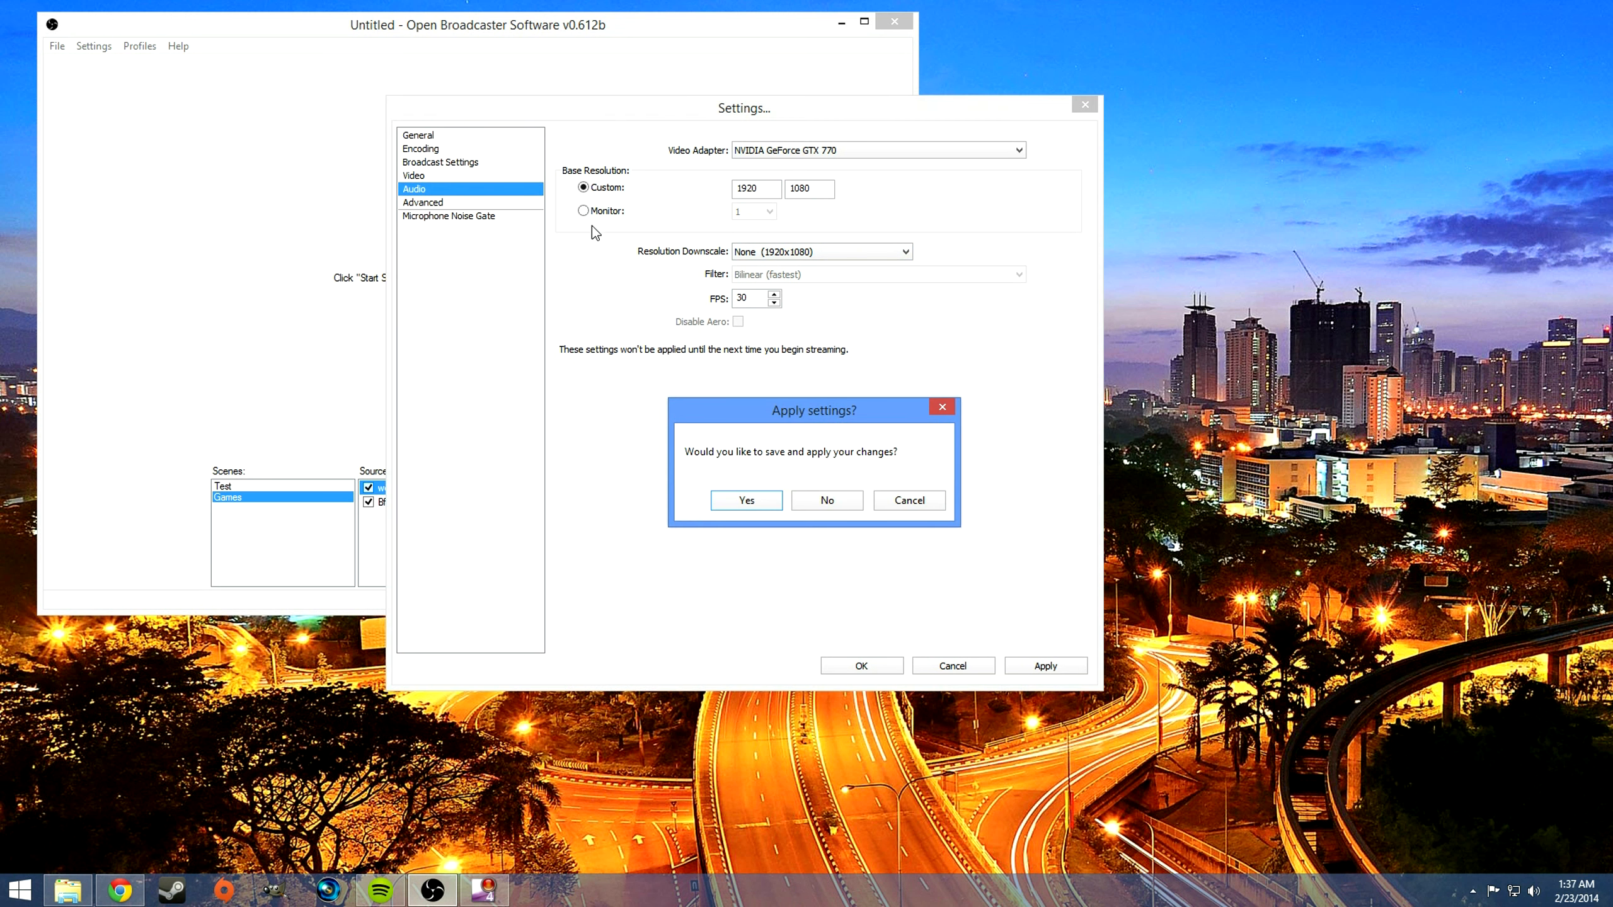
click(745, 501)
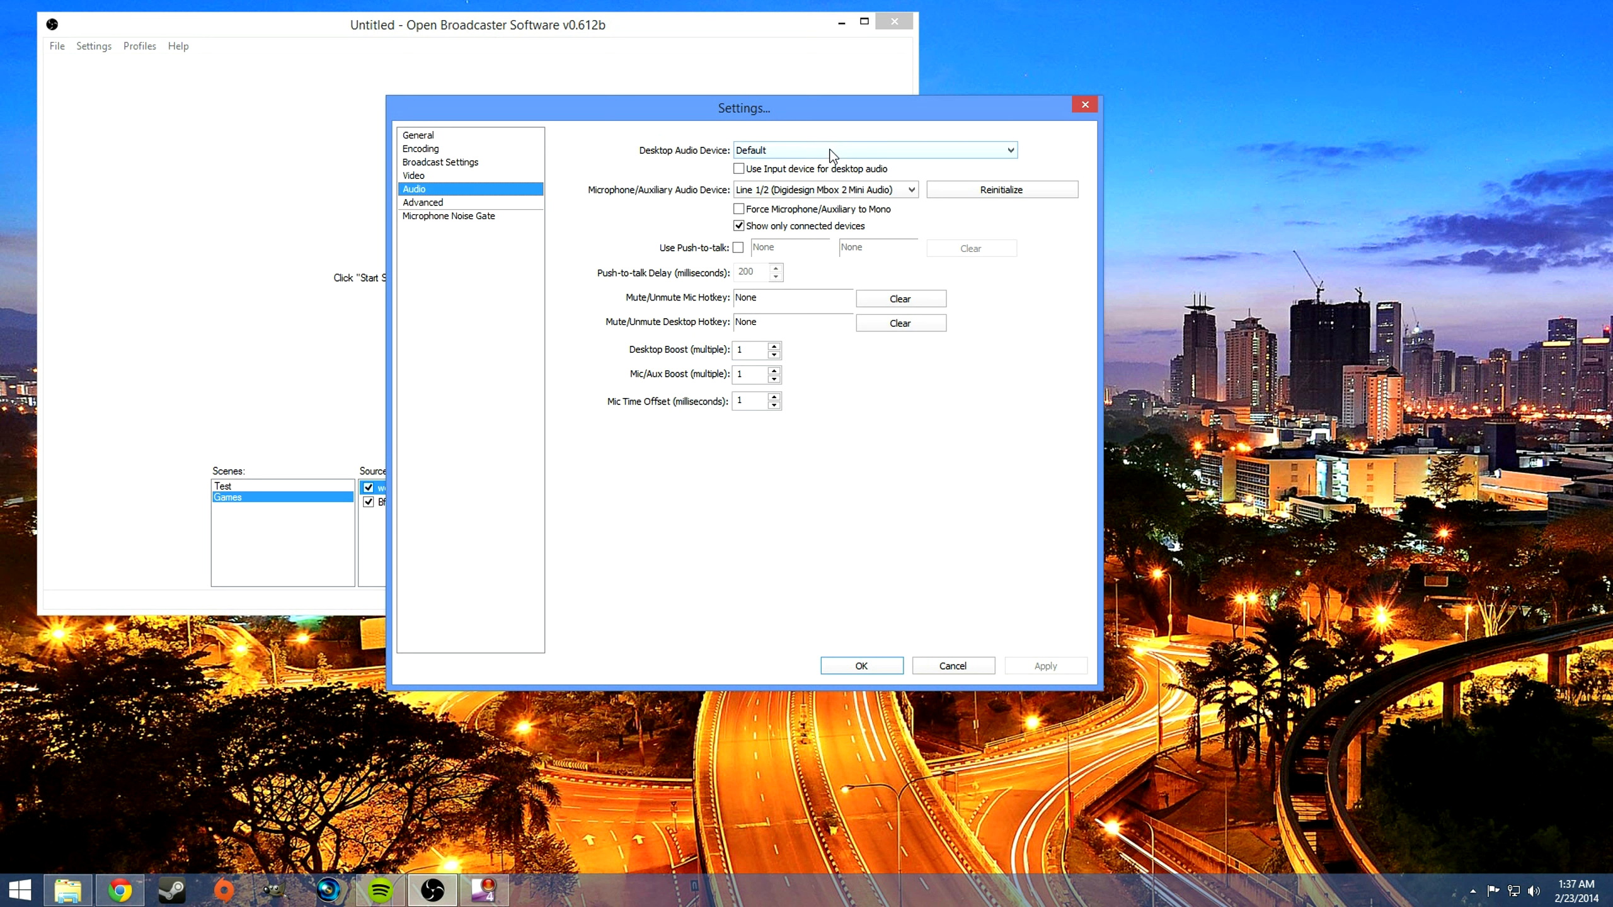
click(754, 187)
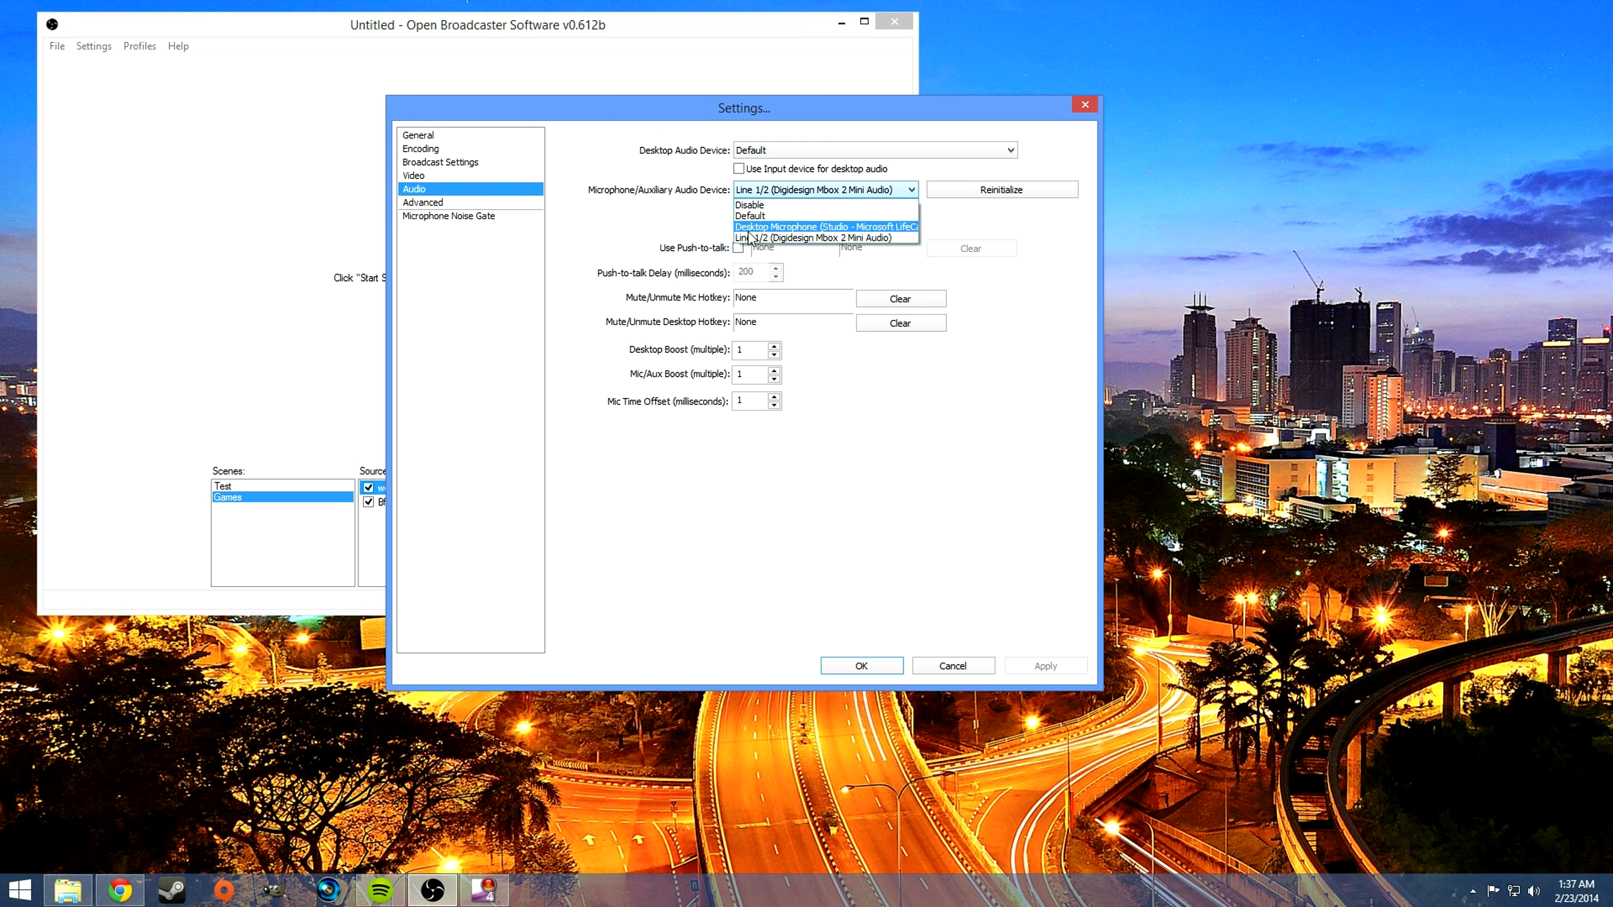
click(751, 238)
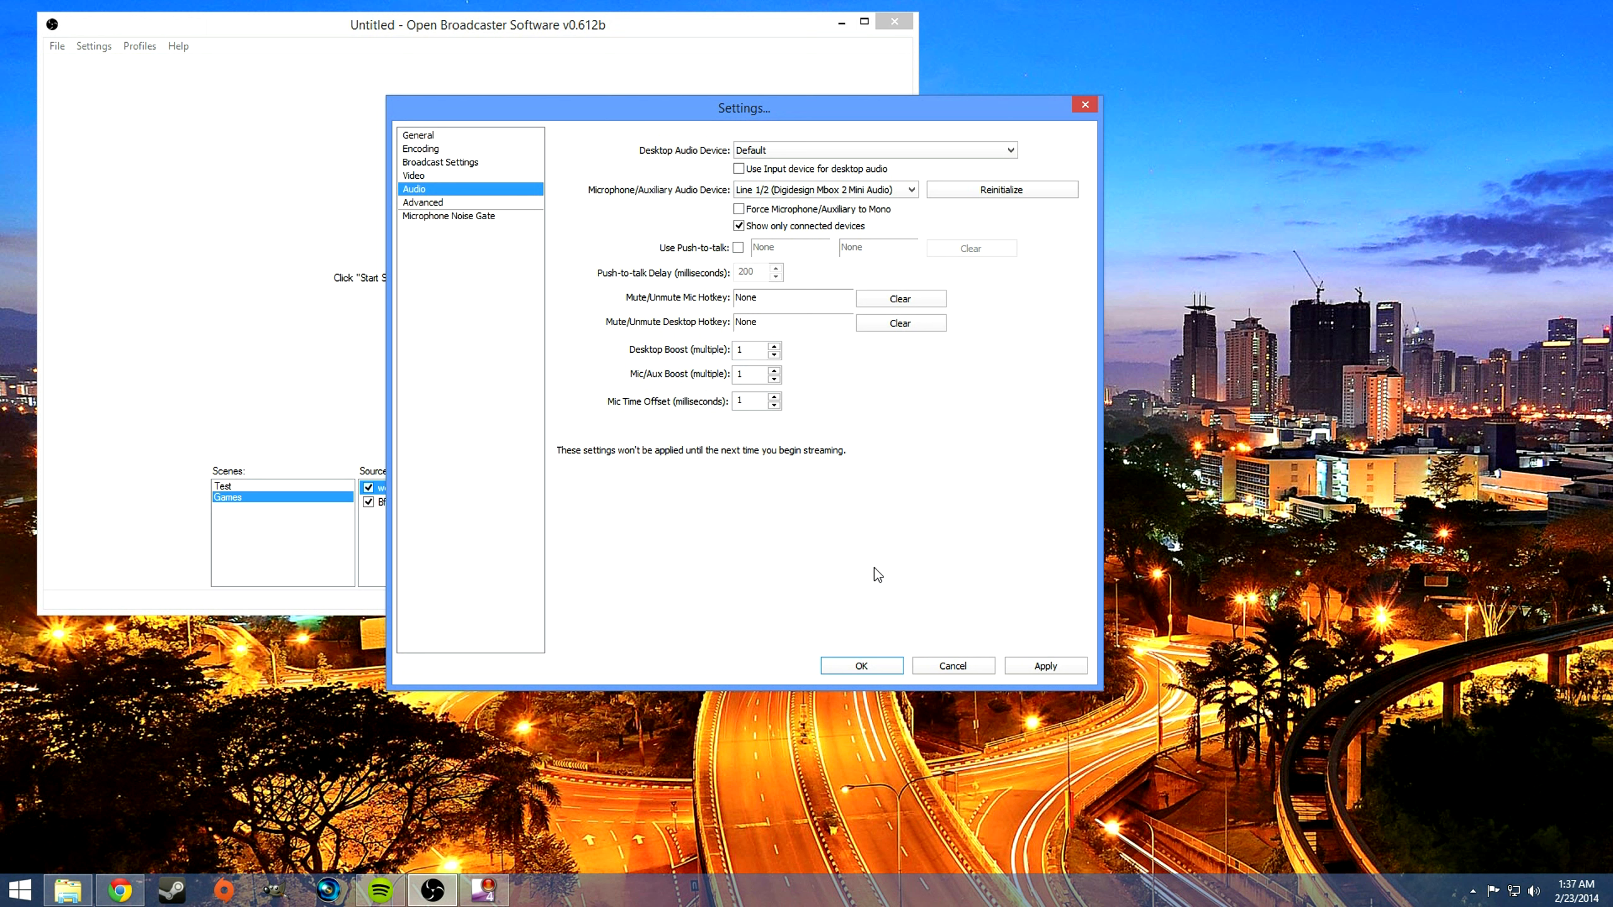
drag(745, 399, 719, 400)
Step: Restore the advanced settings to their defaults and enable Use CFR and Custom x264 Encoder Settings with crf=5
click(438, 203)
click(752, 505)
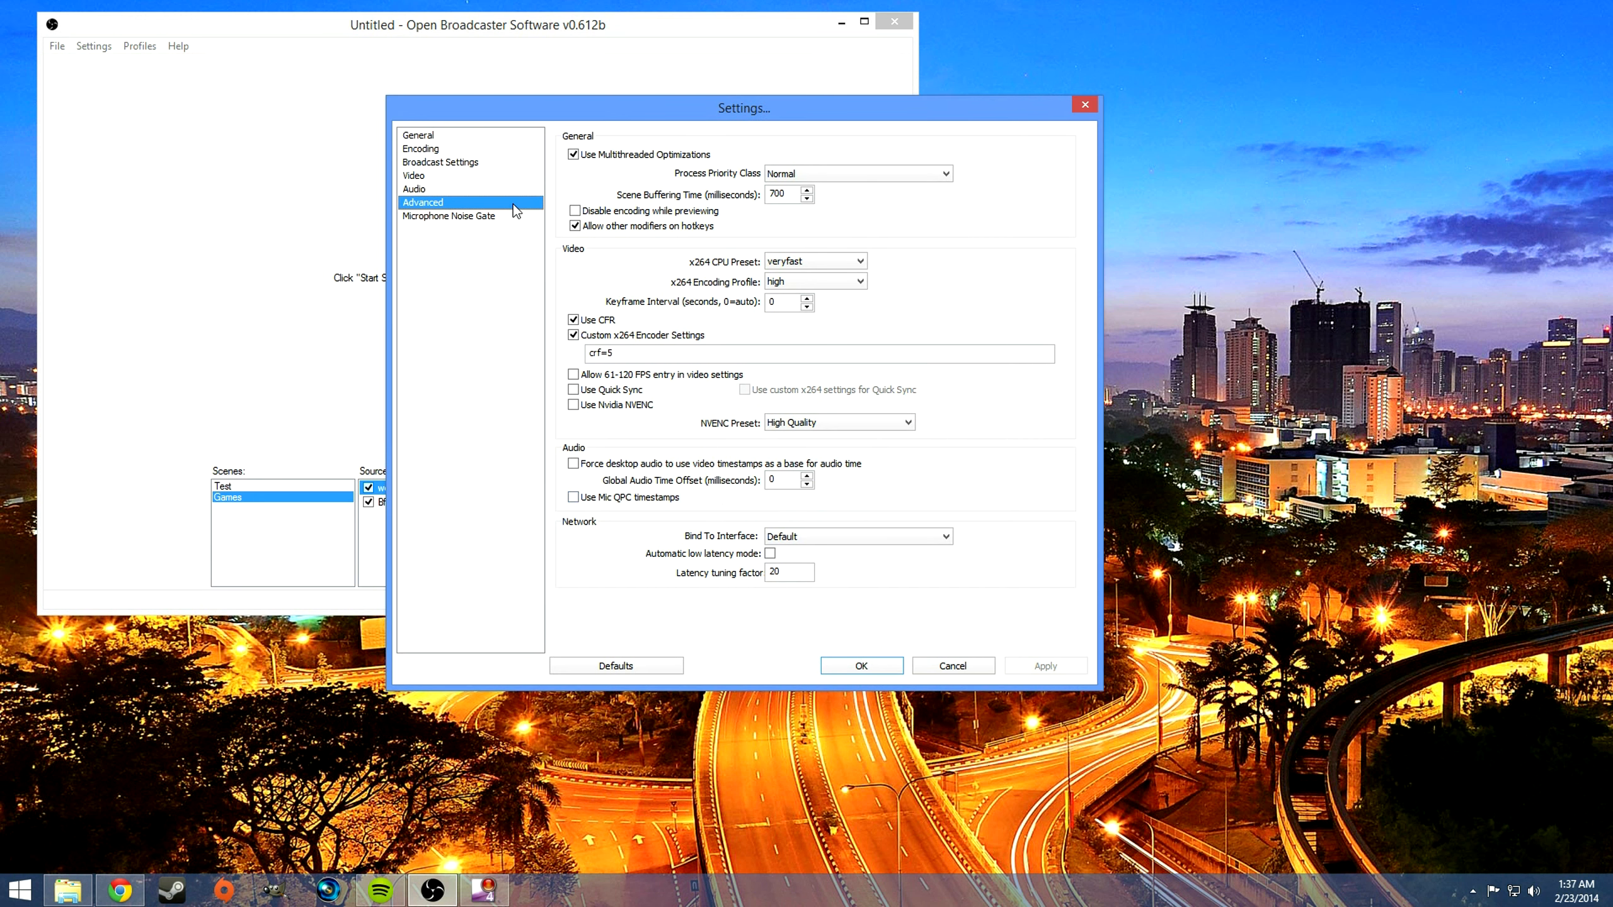
click(607, 668)
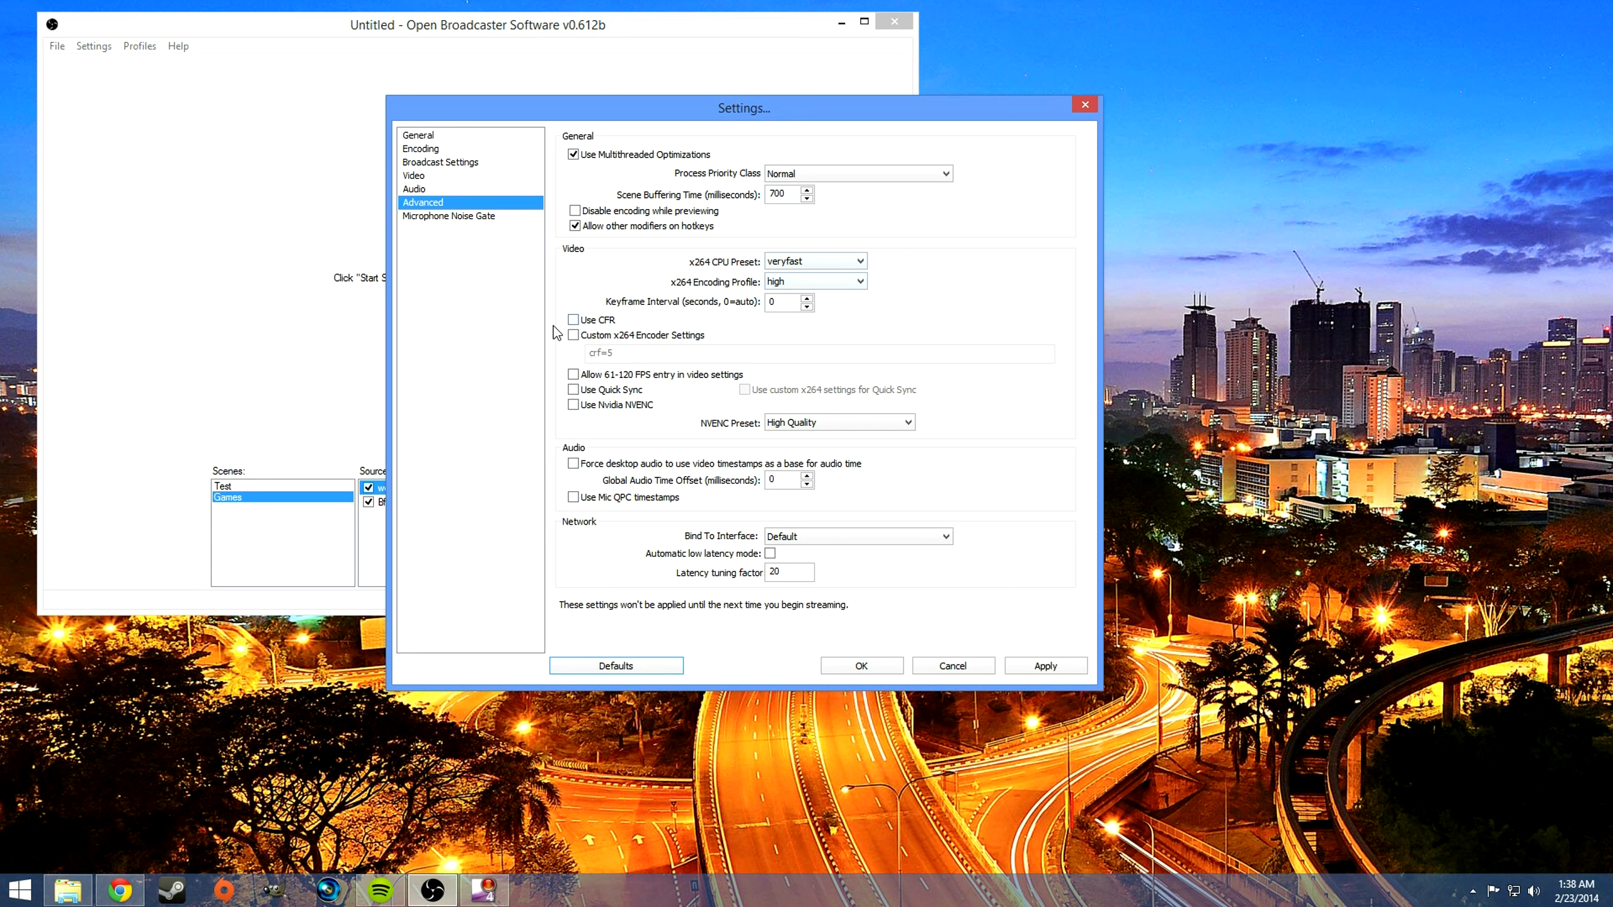
click(572, 325)
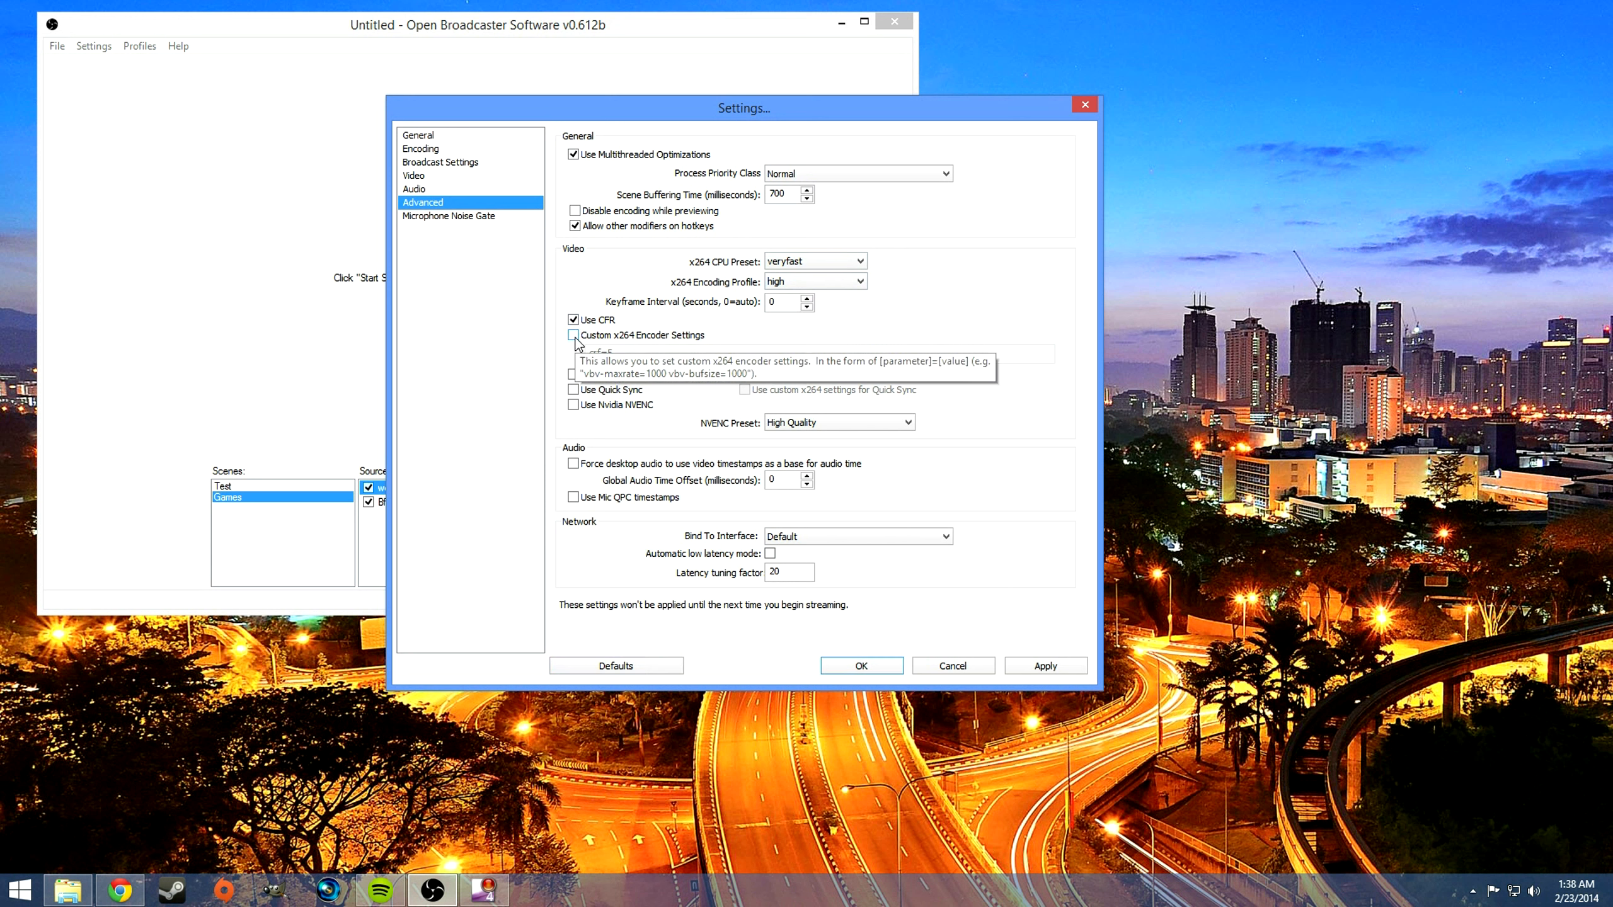
click(574, 336)
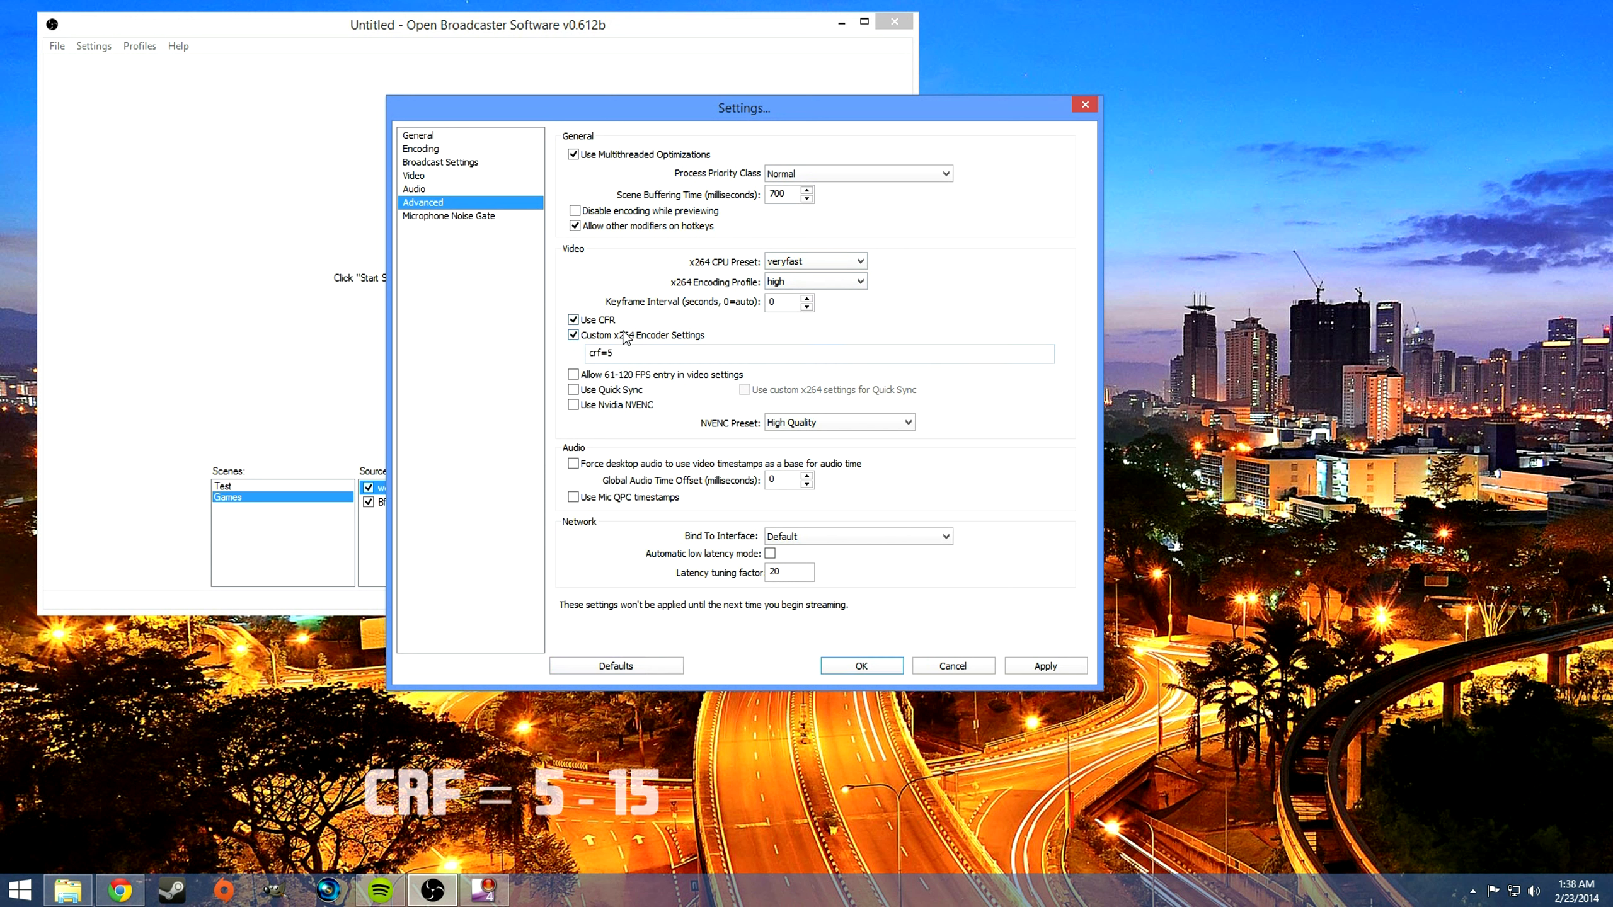
click(636, 357)
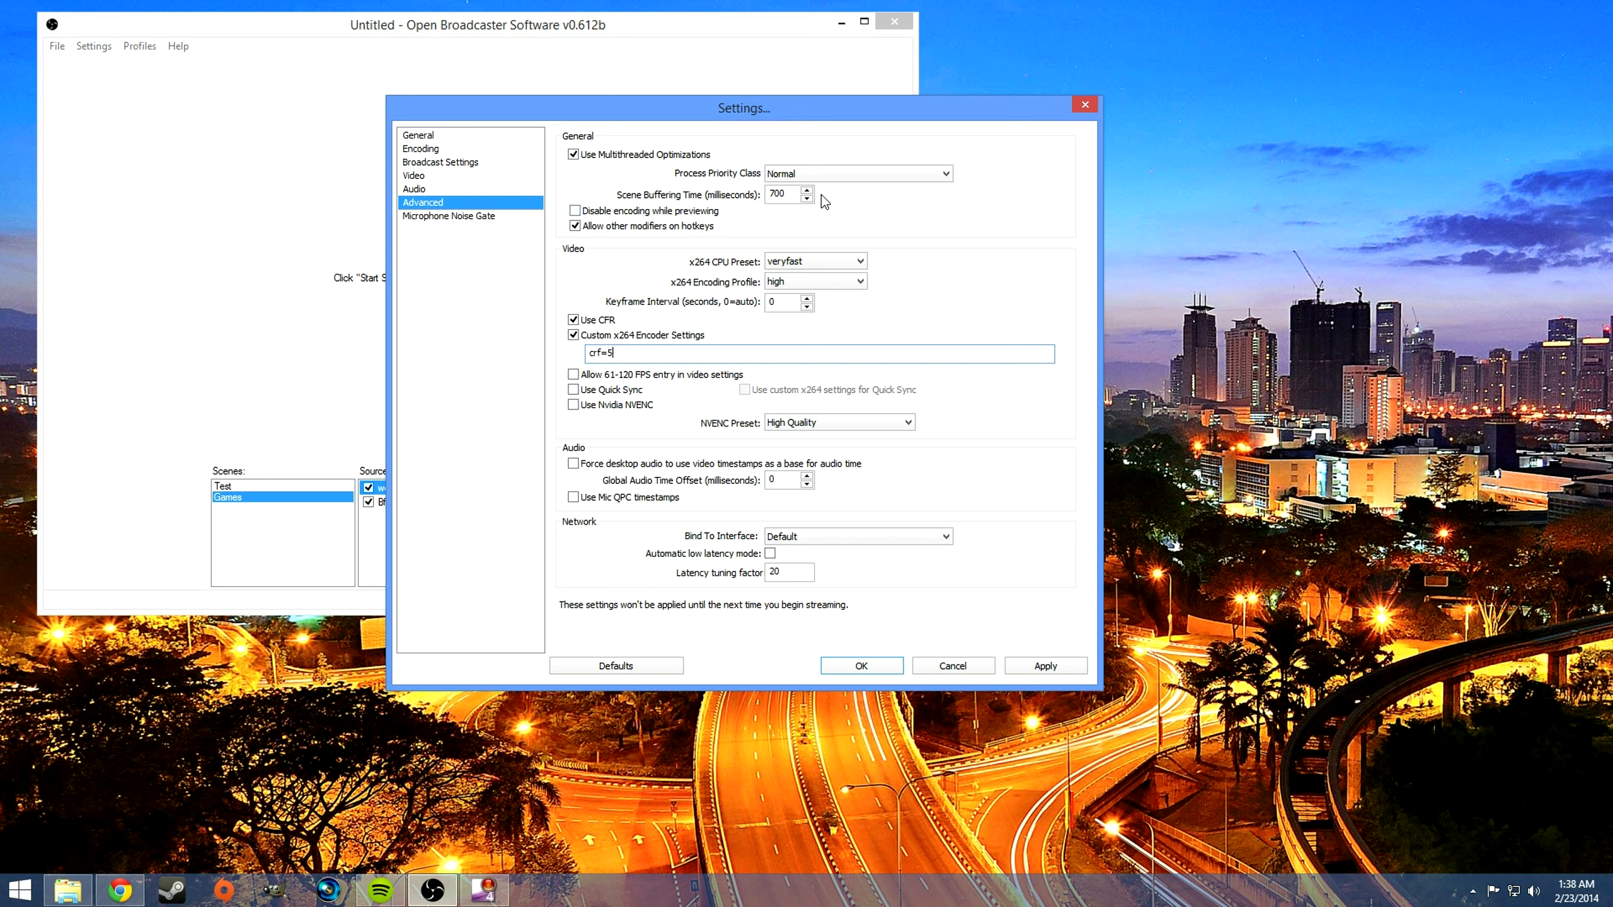
Step: Change the x264 CPU preset to superfast, confirm the change, and apply and close the settings
click(848, 261)
click(837, 288)
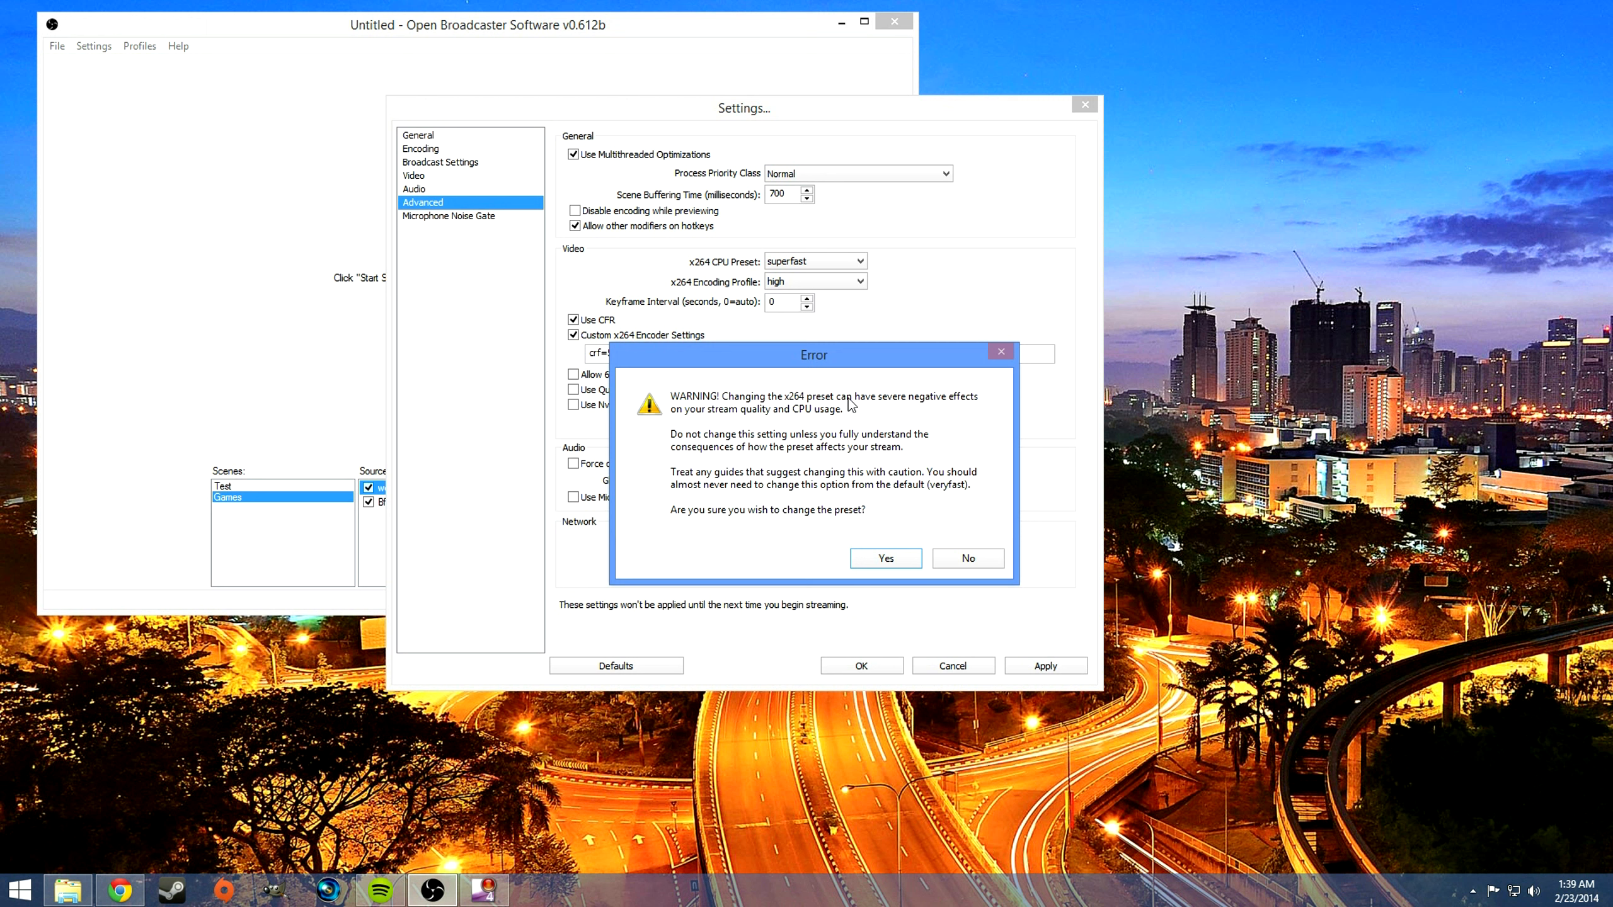
click(886, 558)
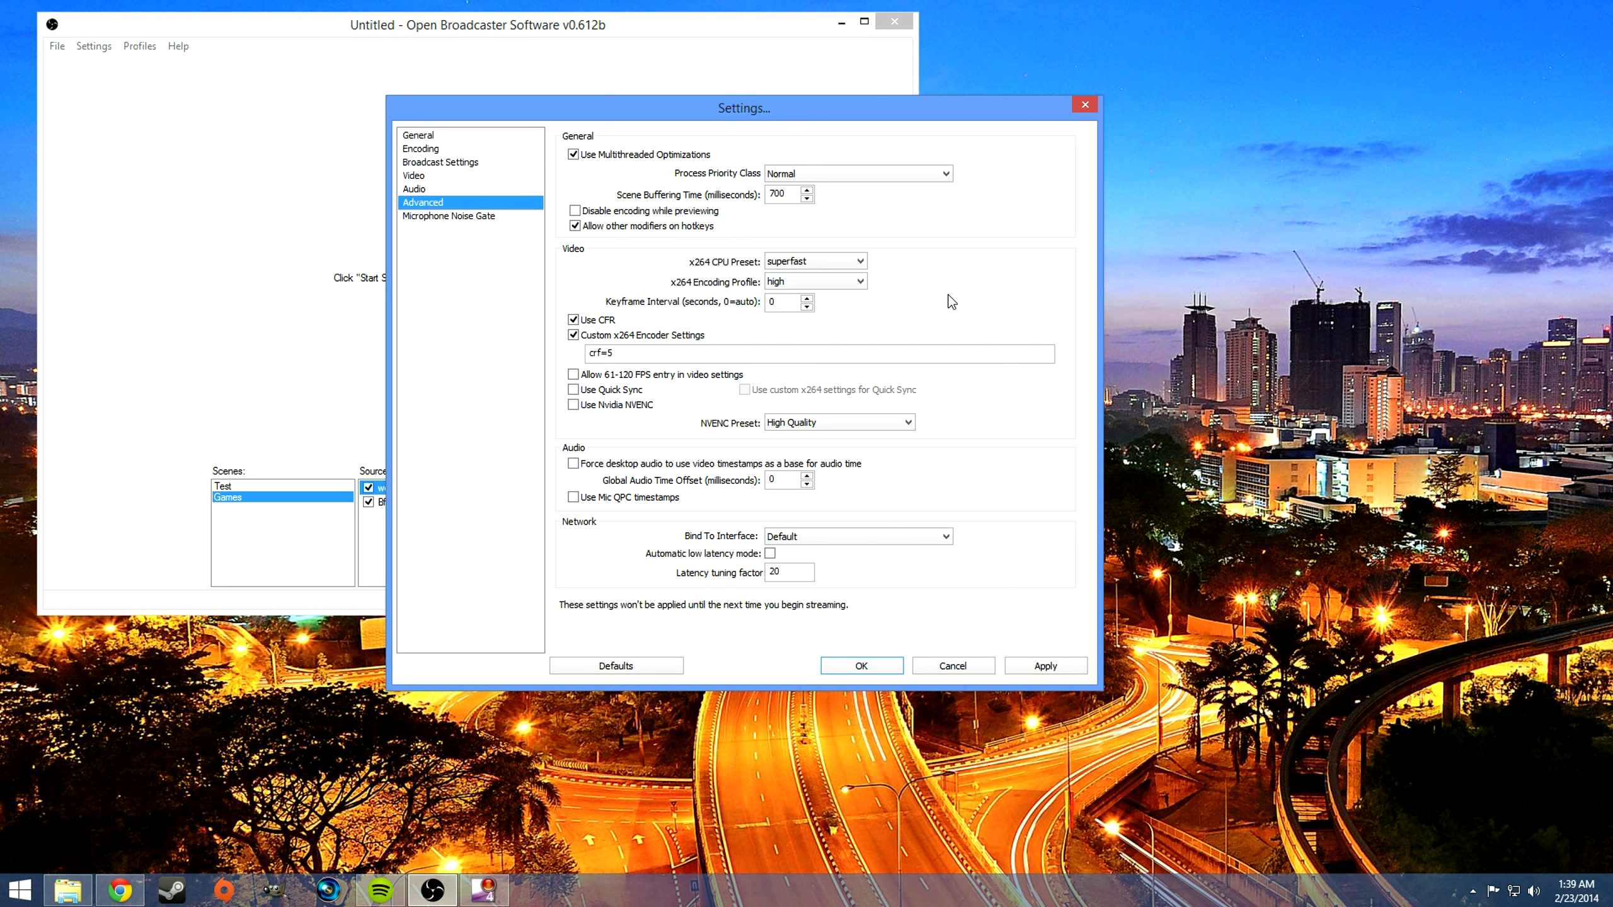
click(1057, 664)
click(885, 671)
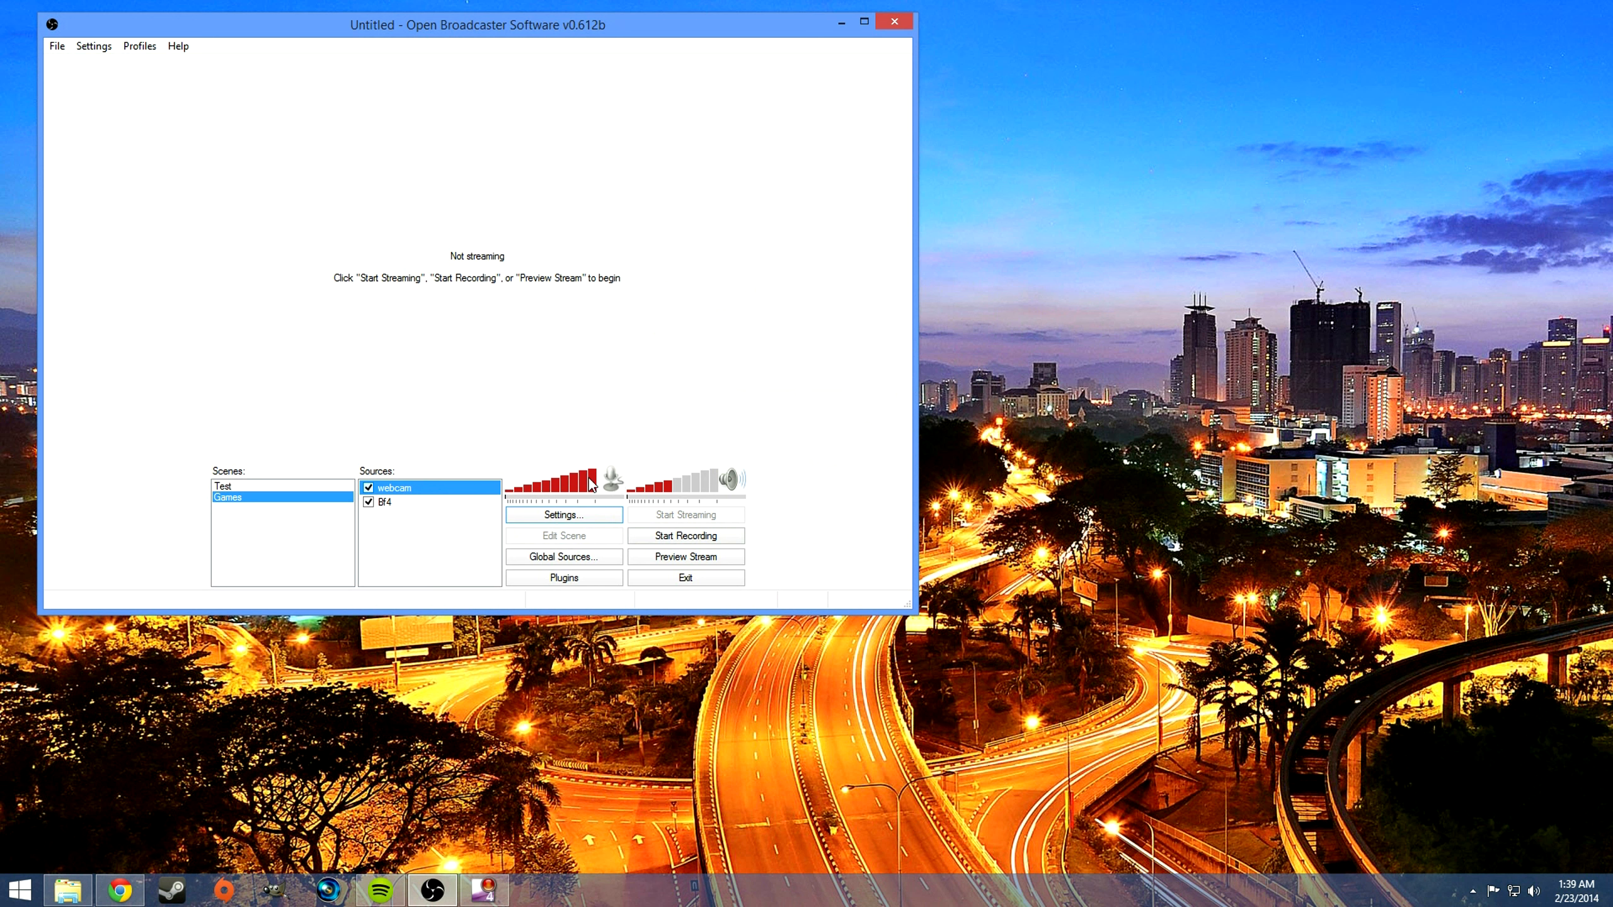
Step: Adjust the microphone and desktop audio volume levels in the main window
mouse_move(595, 486)
mouse_down()
mouse_move(581, 489)
mouse_move(608, 484)
mouse_up()
drag(709, 490, 678, 490)
Step: Review the webcam source's device properties, including its camera control and video settings, and accept them
right_click(400, 490)
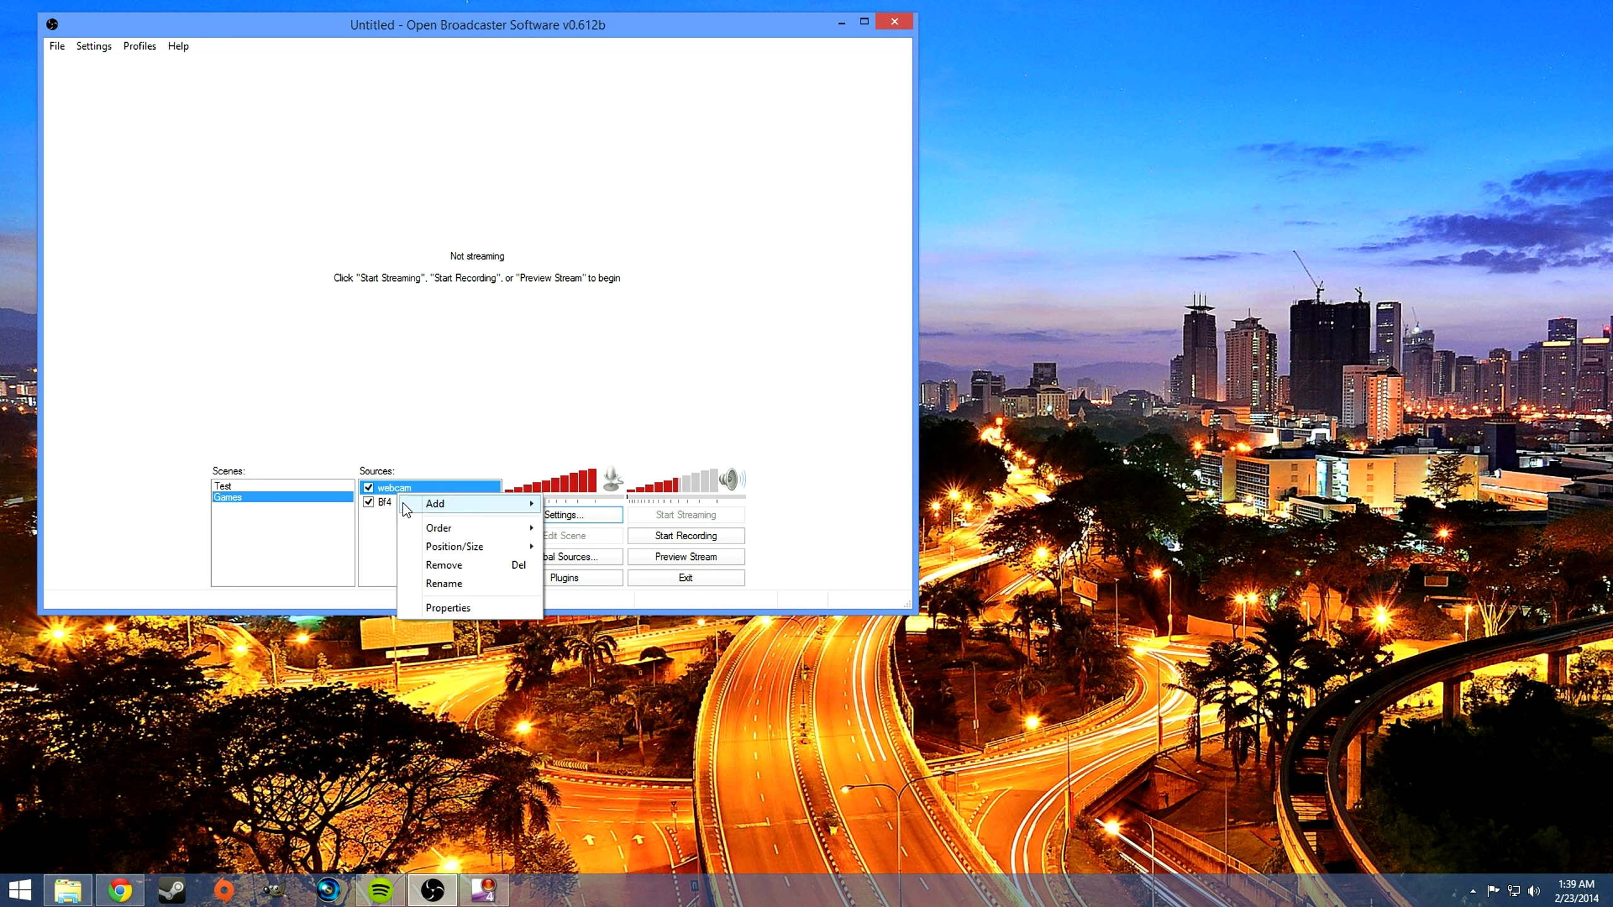
click(450, 609)
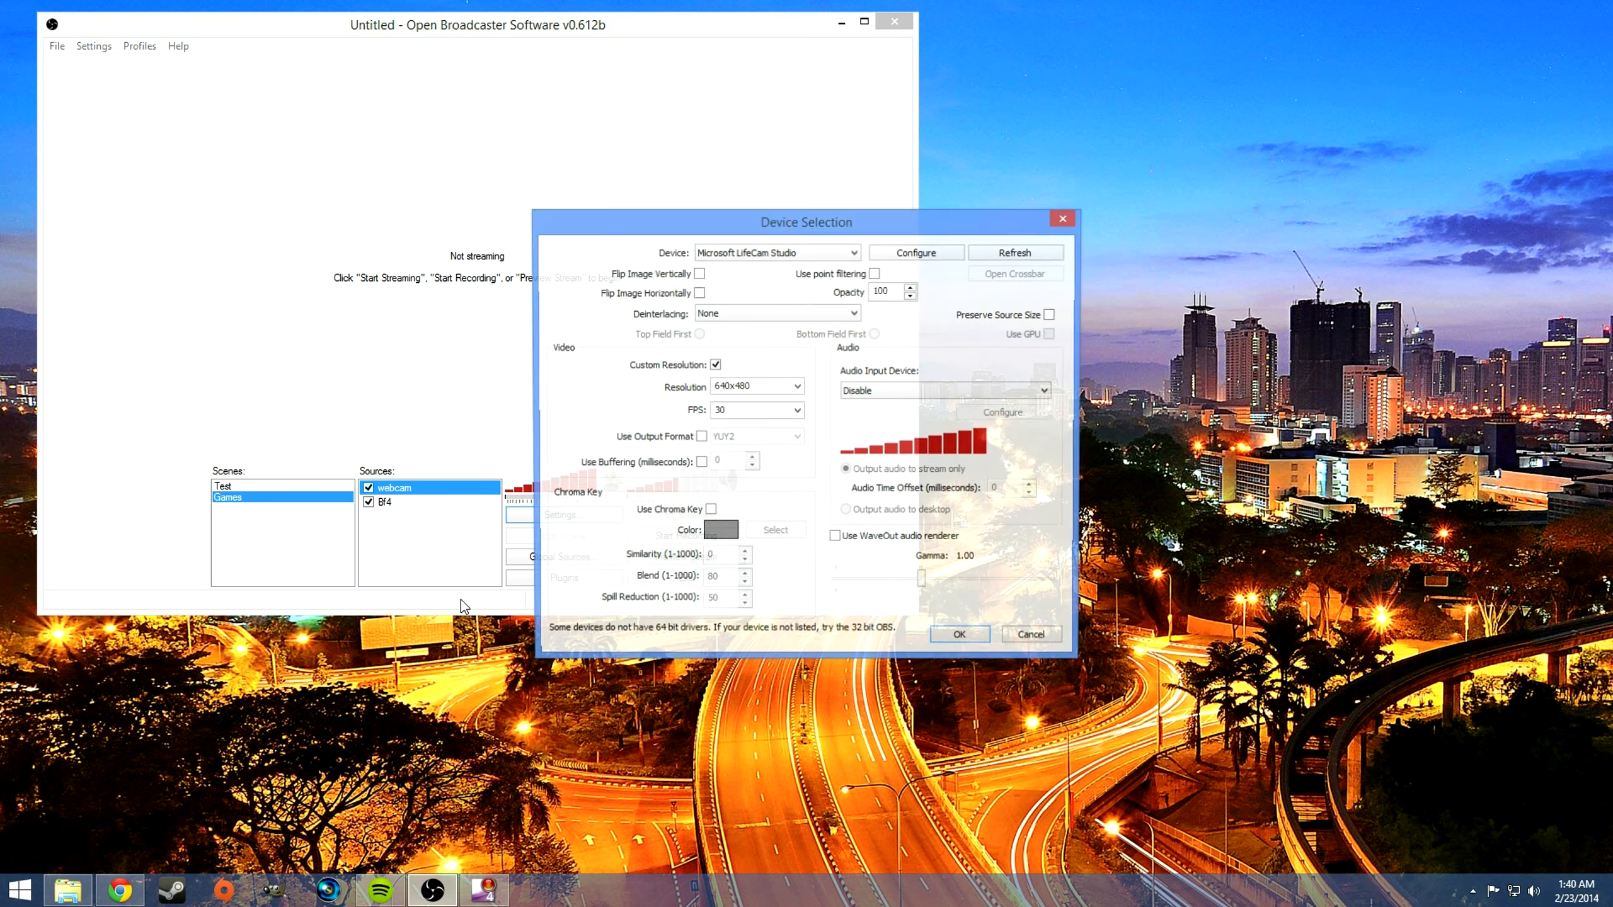
click(916, 252)
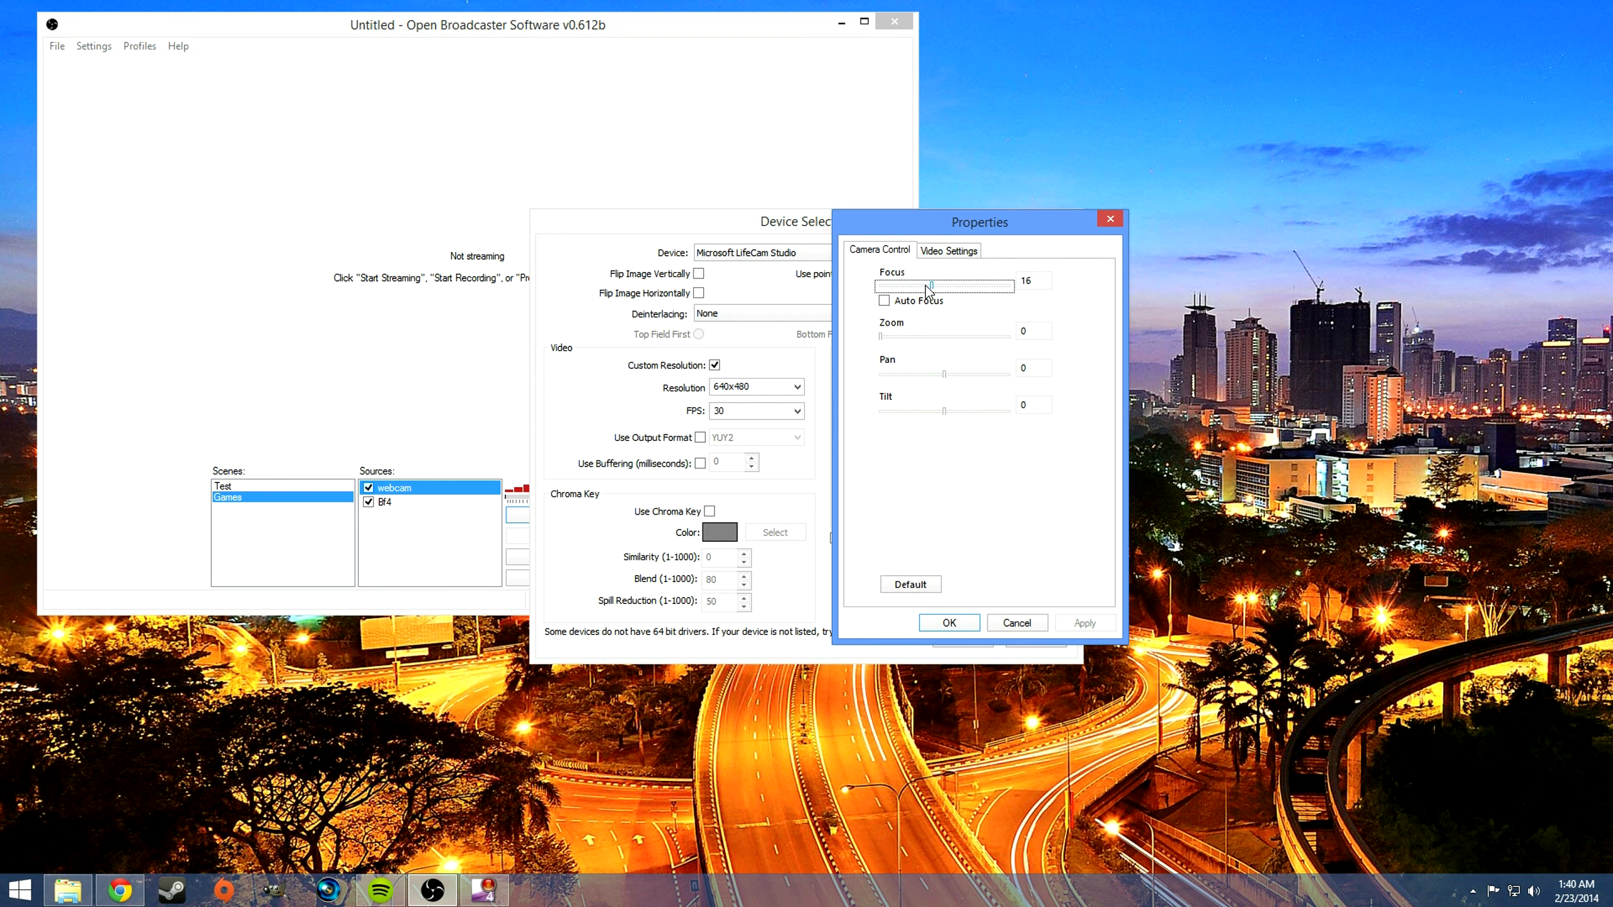
click(931, 252)
click(882, 252)
click(949, 622)
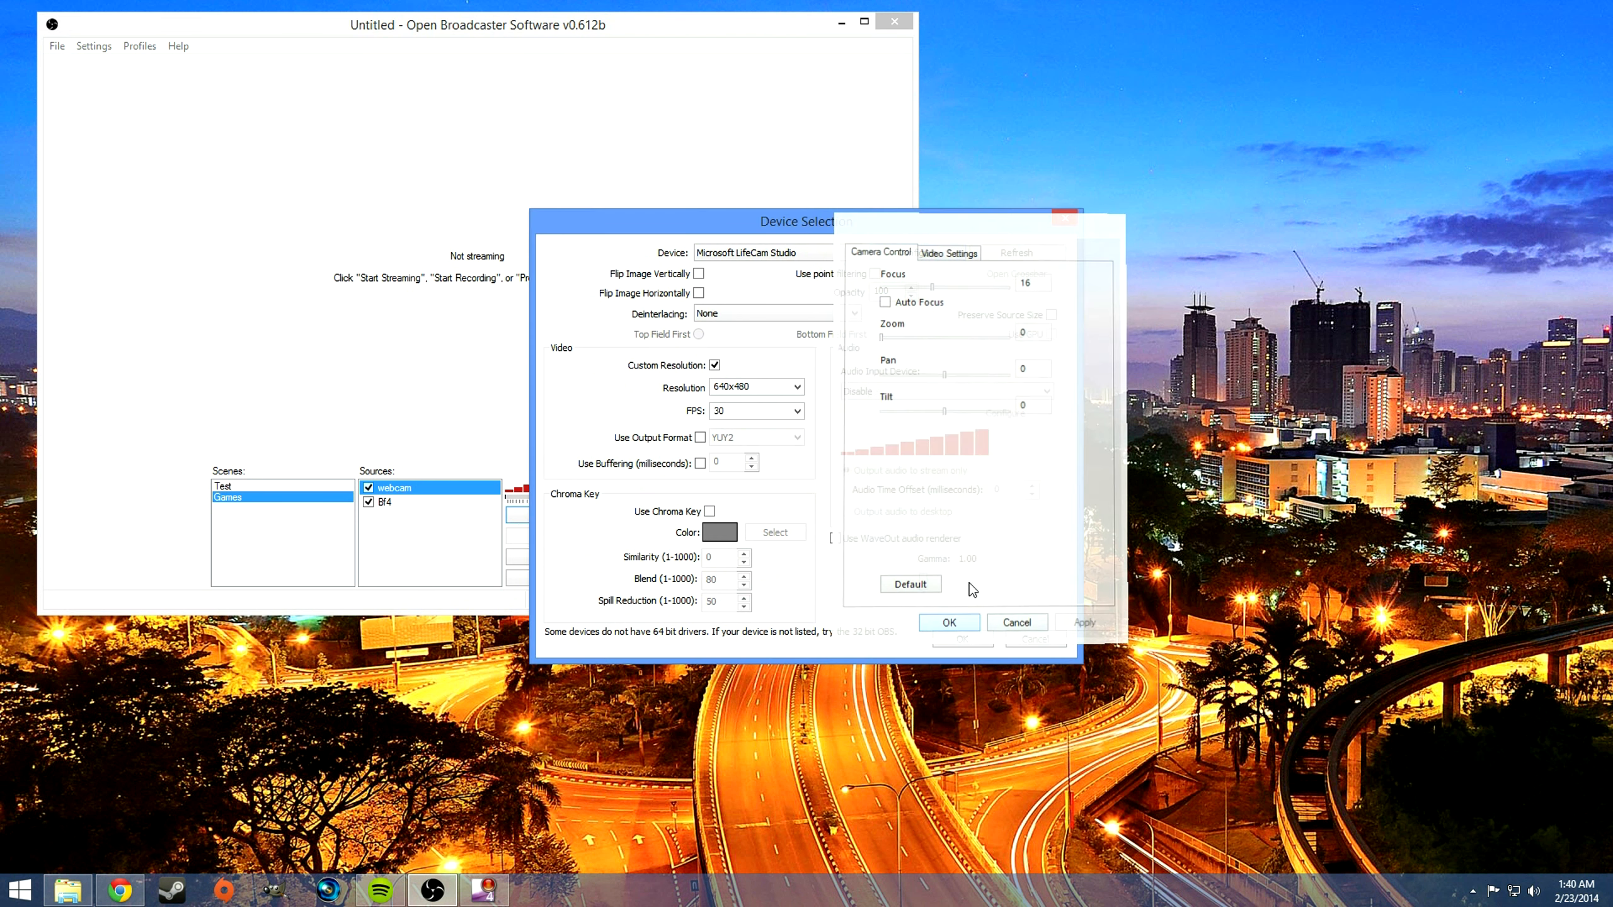
drag(872, 225, 864, 217)
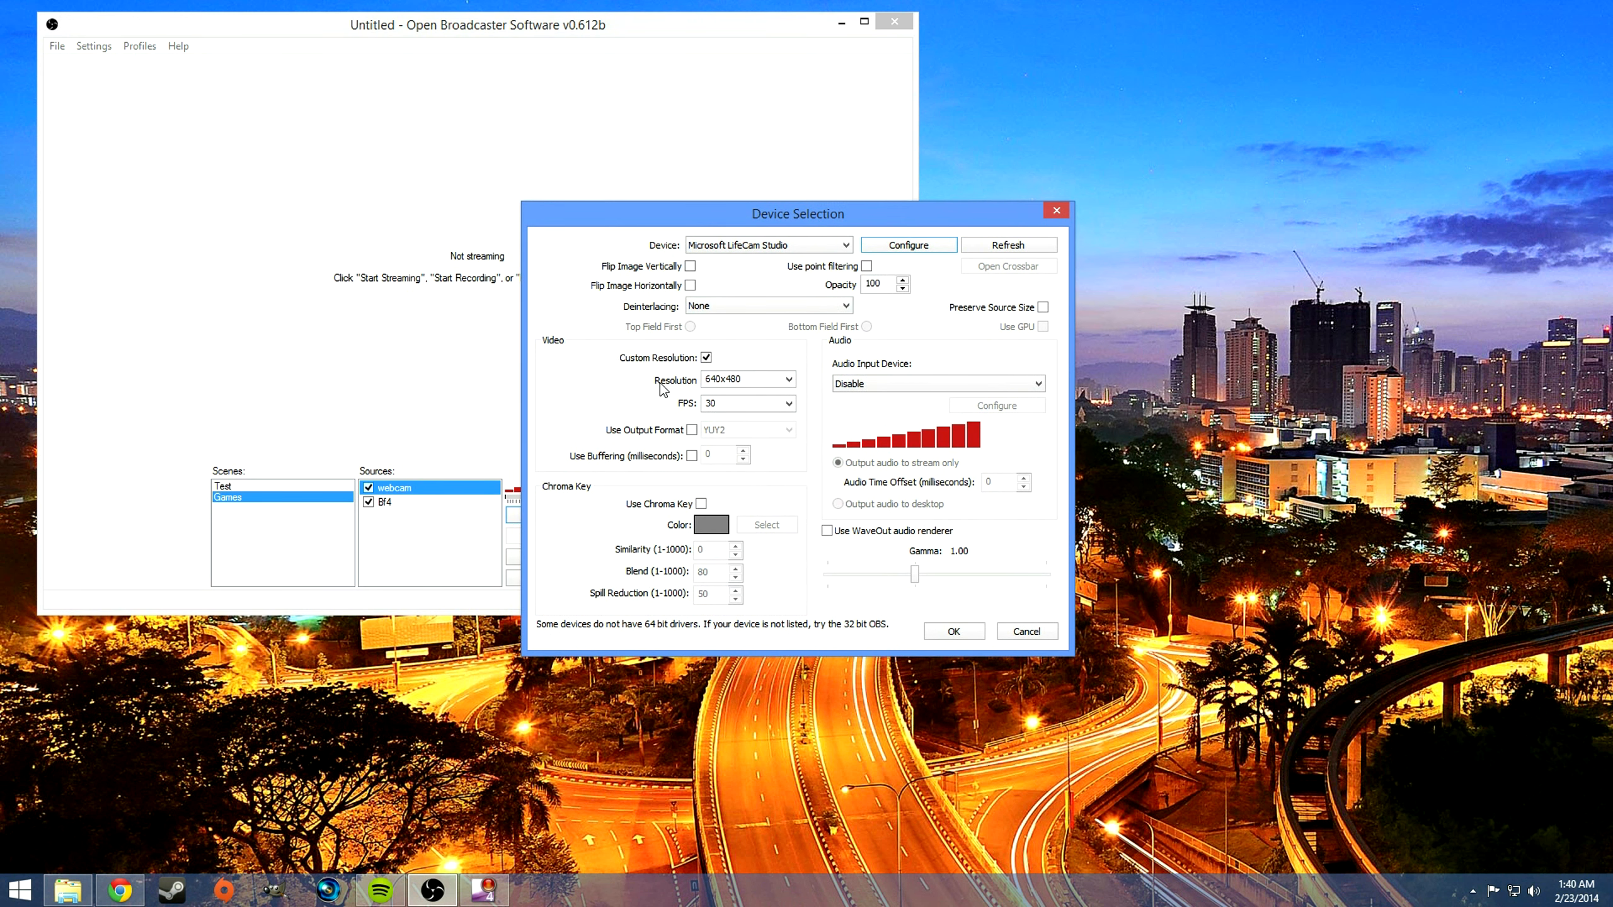
drag(811, 210, 786, 120)
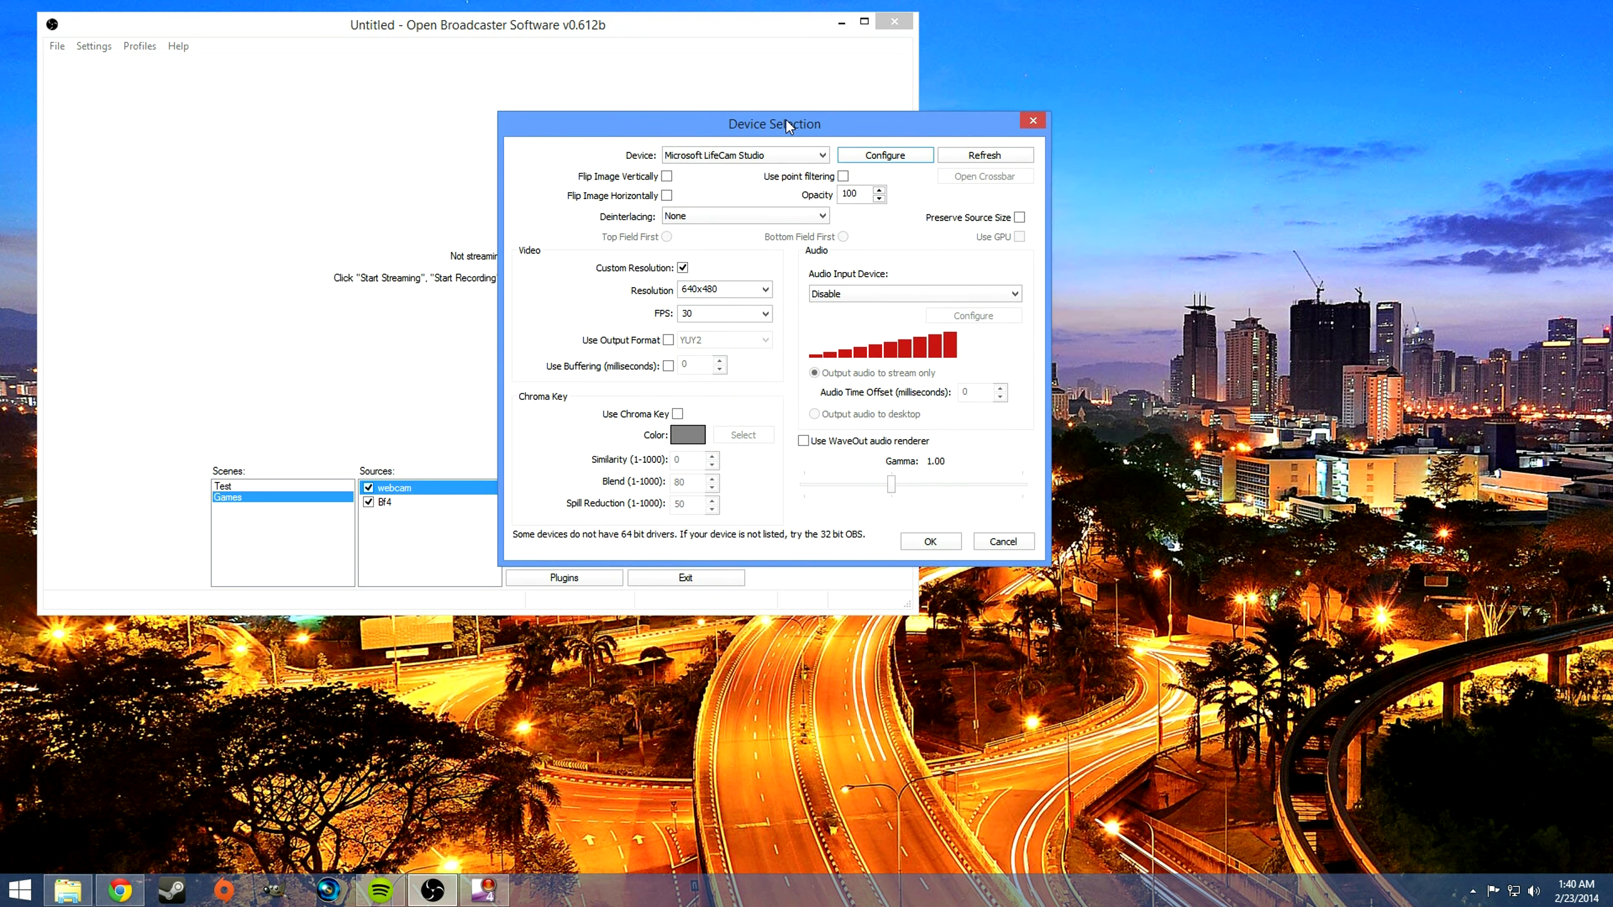
click(953, 541)
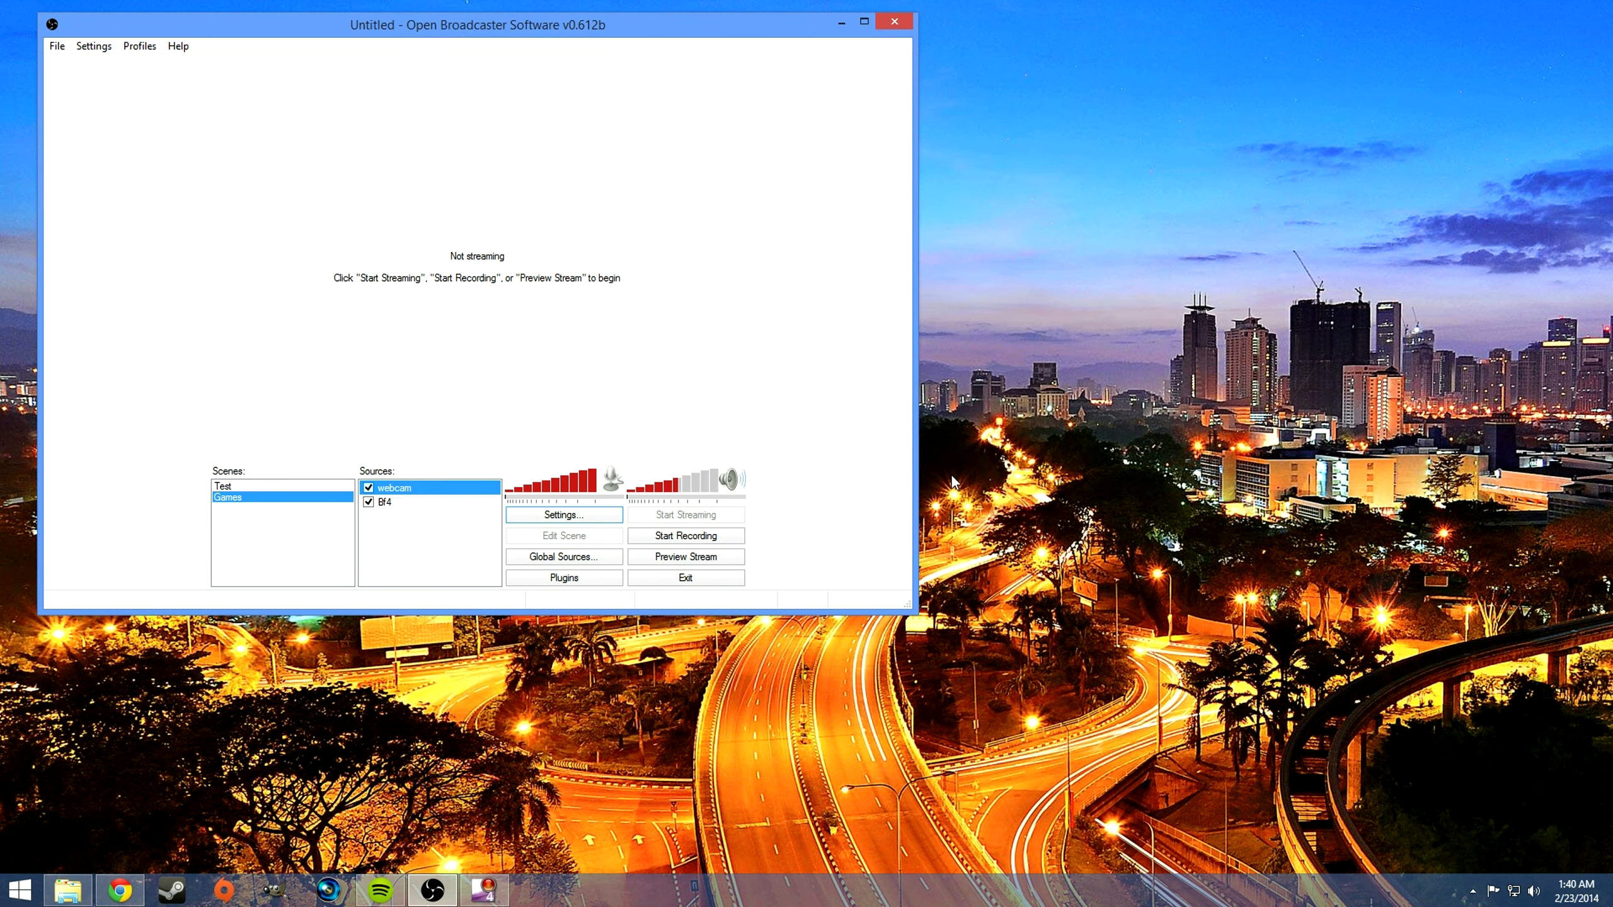